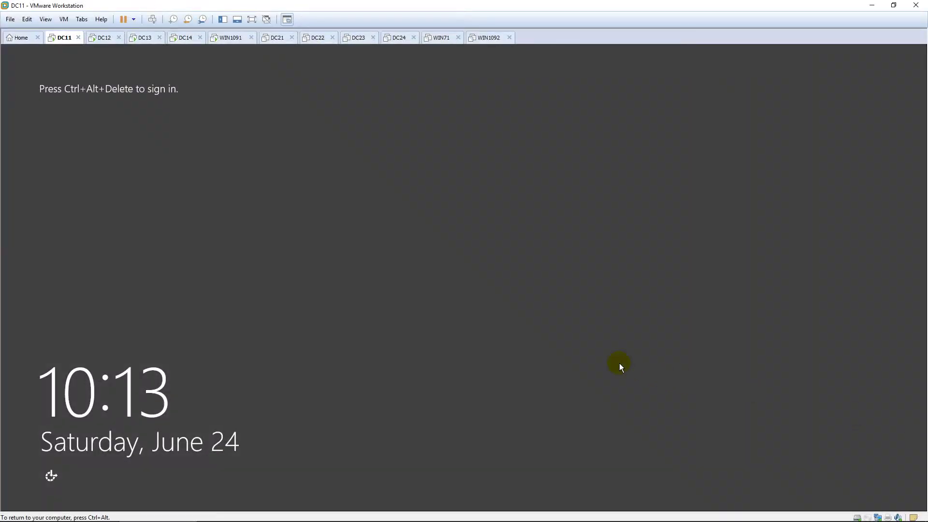
Step: Sign in to DC11 with the domain administrator password to reach the Server Manager dashboard
key("ctrl+alt+Insert")
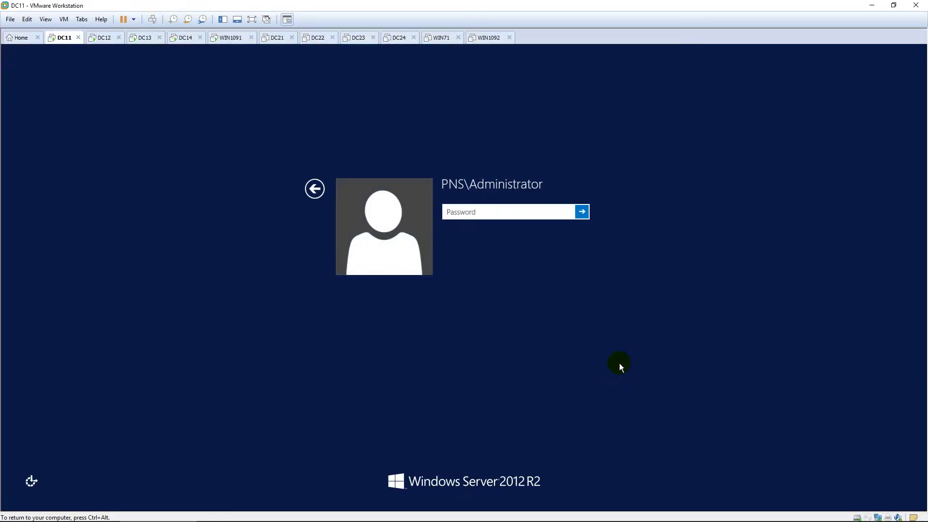
type("********")
key("Return")
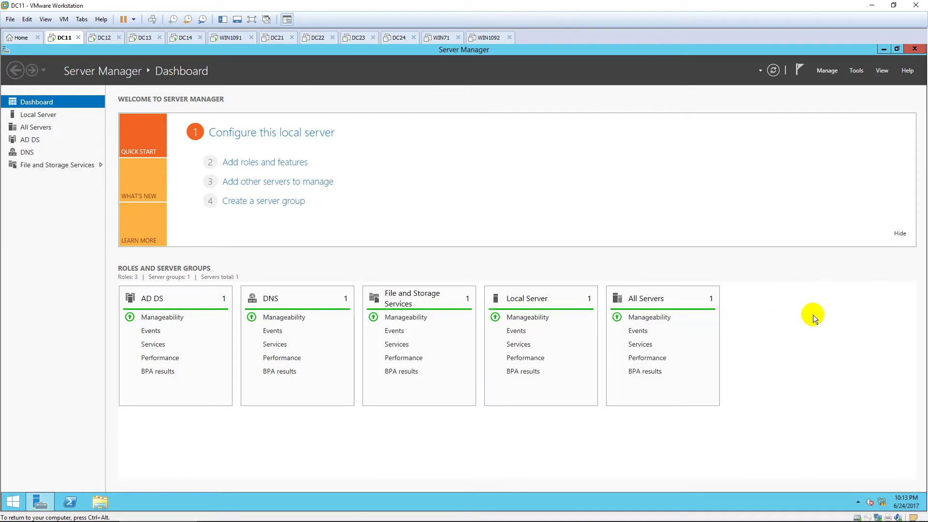
Step: Open Active Directory Users and Computers and expand pns.vn to show the IT unit
left_click(861, 71)
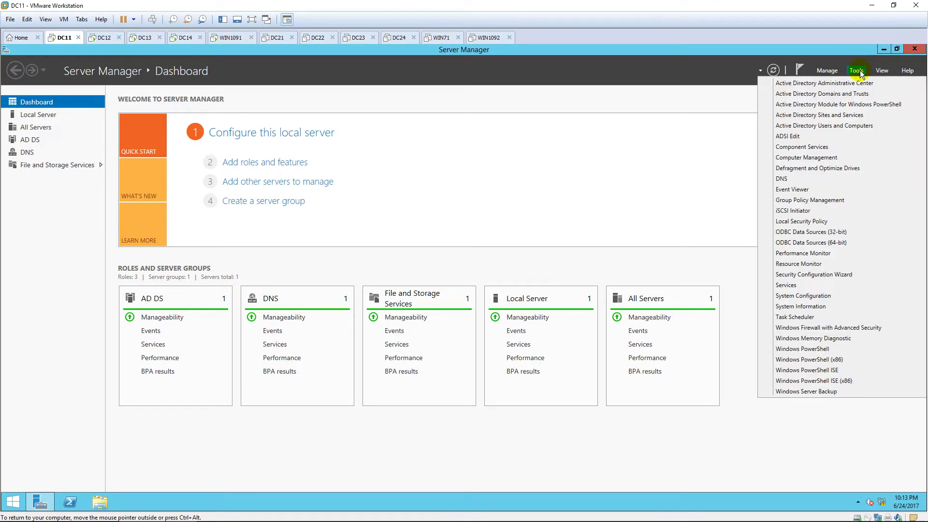
left_click(856, 125)
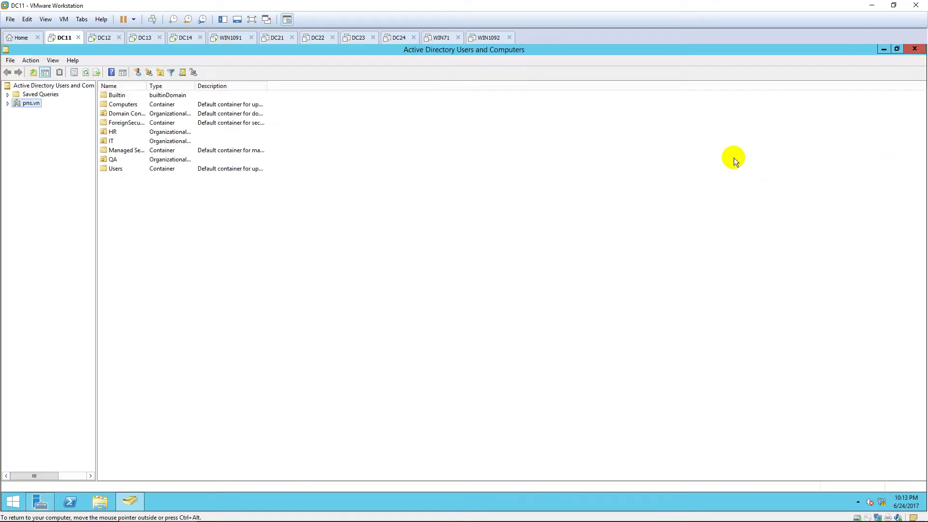
left_click(8, 103)
left_click(27, 155)
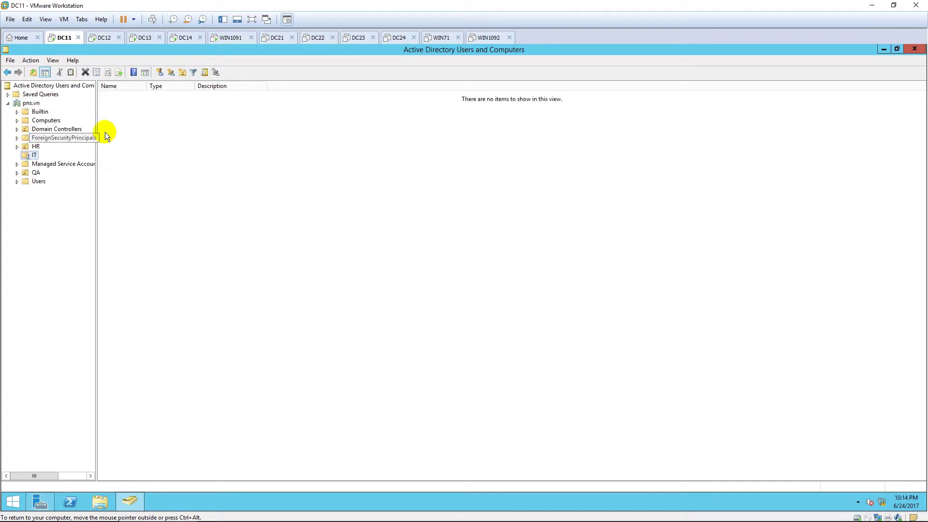
Step: Set the first IT user's dial-in permission to Allow access, then switch to DC14
left_click(122, 105)
right_click(198, 105)
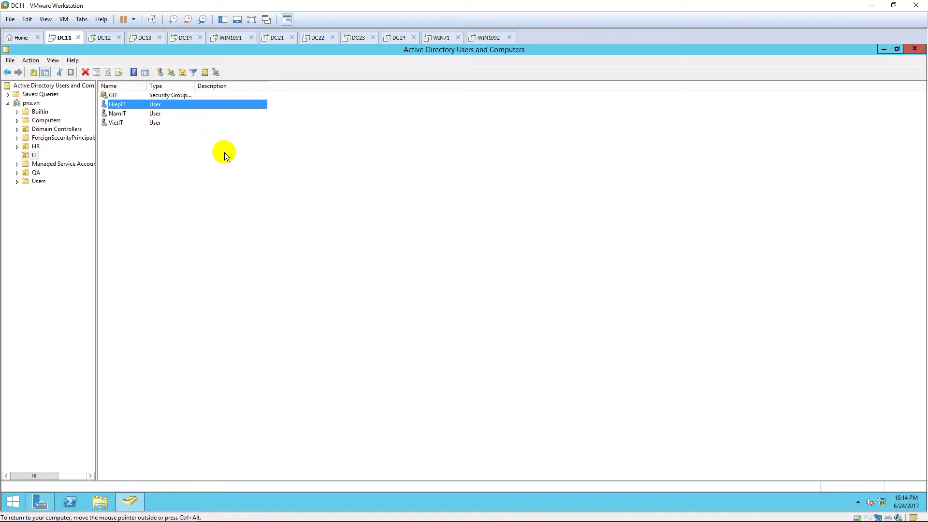
left_click(231, 232)
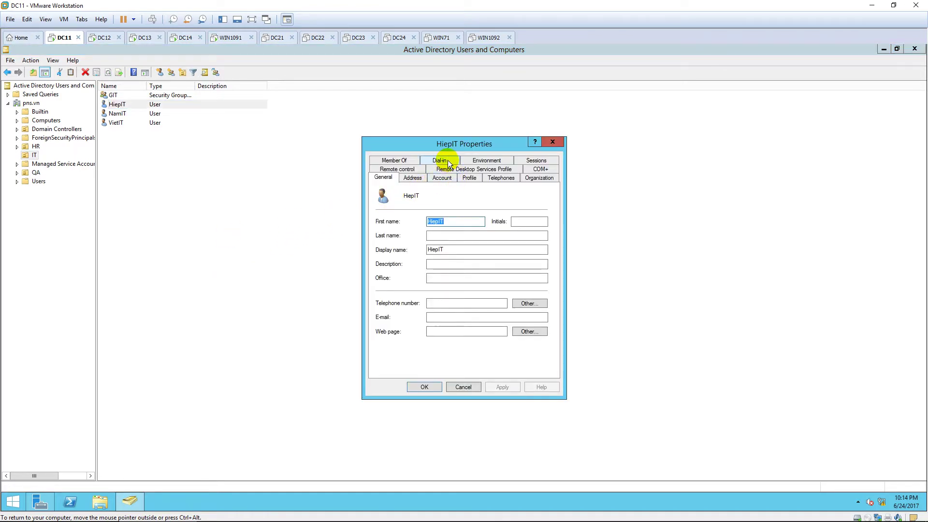
left_click(447, 162)
left_click(397, 202)
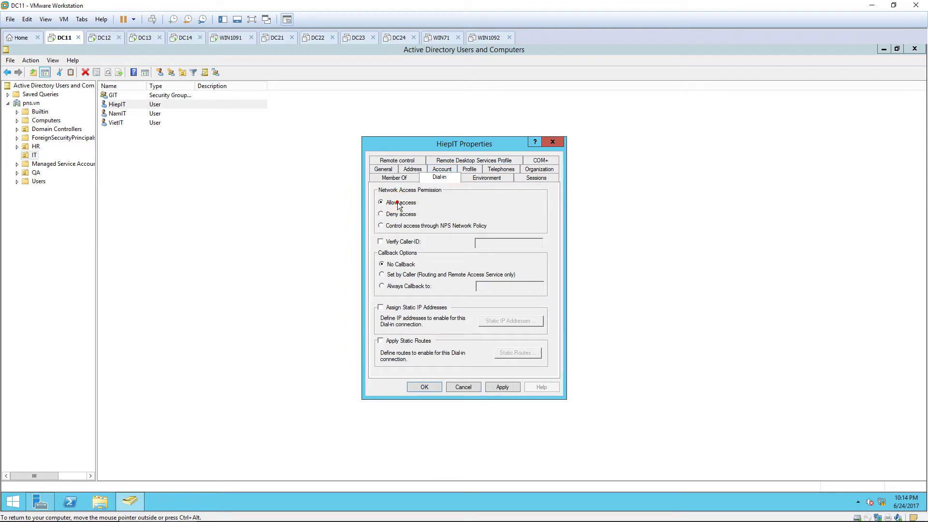
left_click(424, 387)
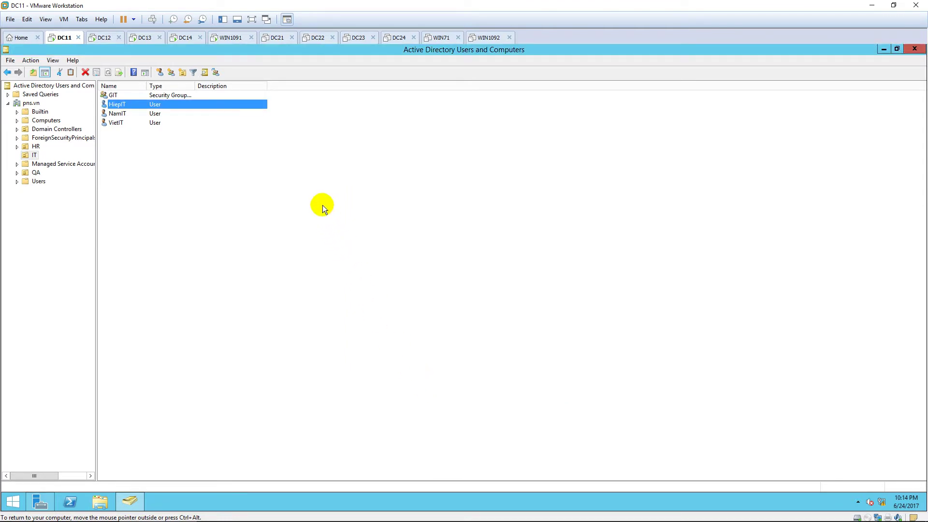
left_click(185, 37)
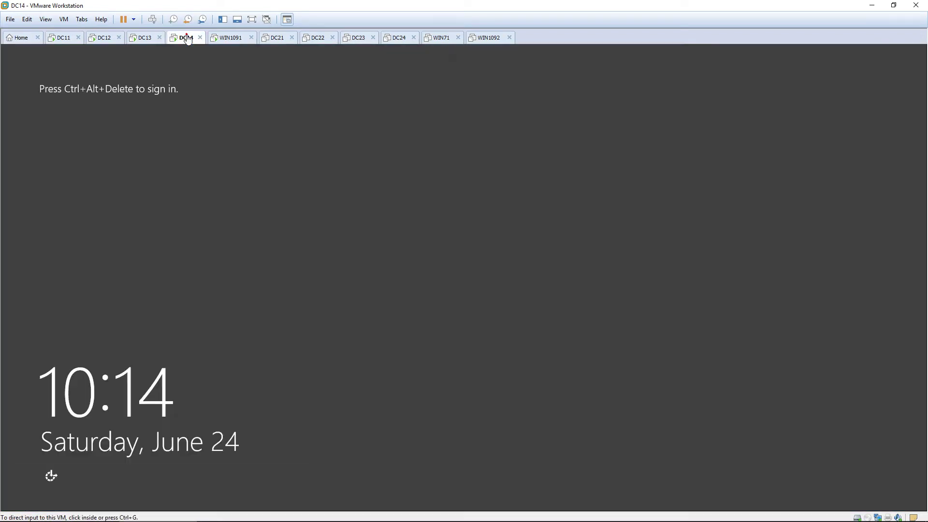
Step: Sign in to DC14 with the administrator password
key("ctrl+alt+Insert")
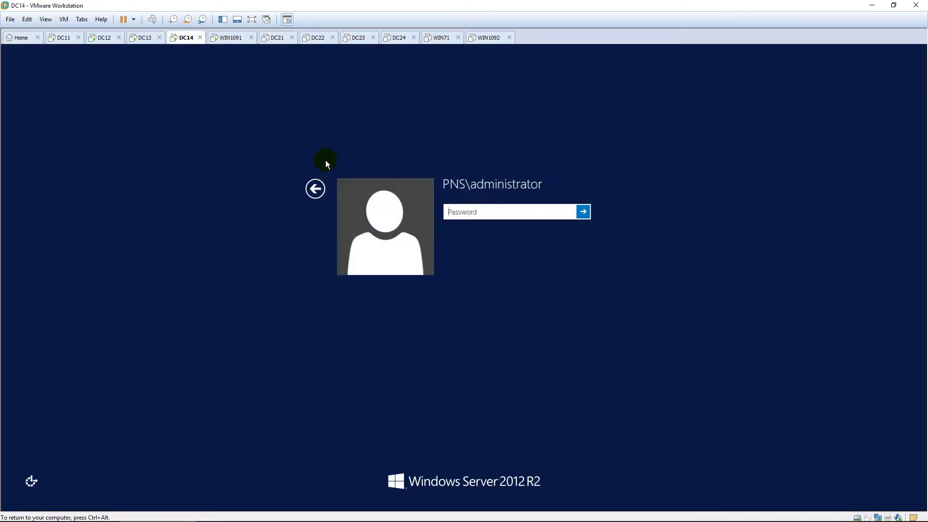
type("P@ssw0rd")
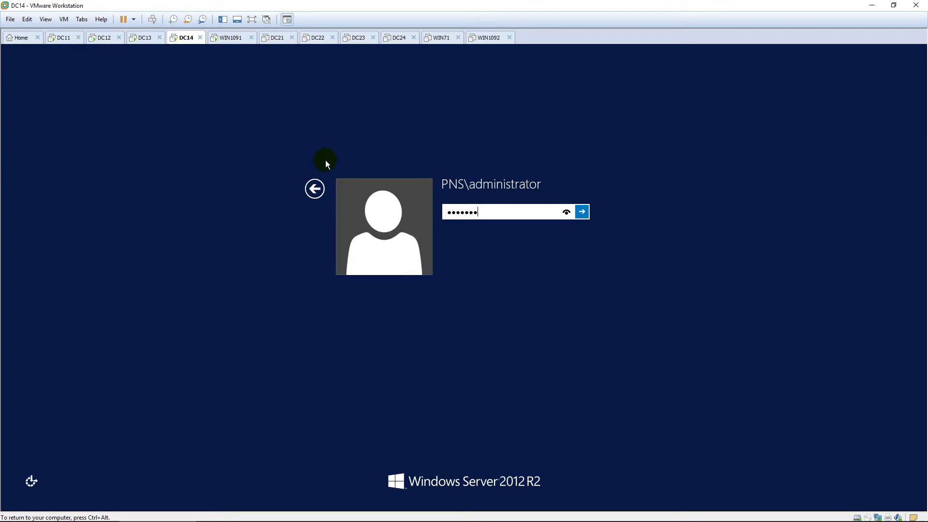
key("Return")
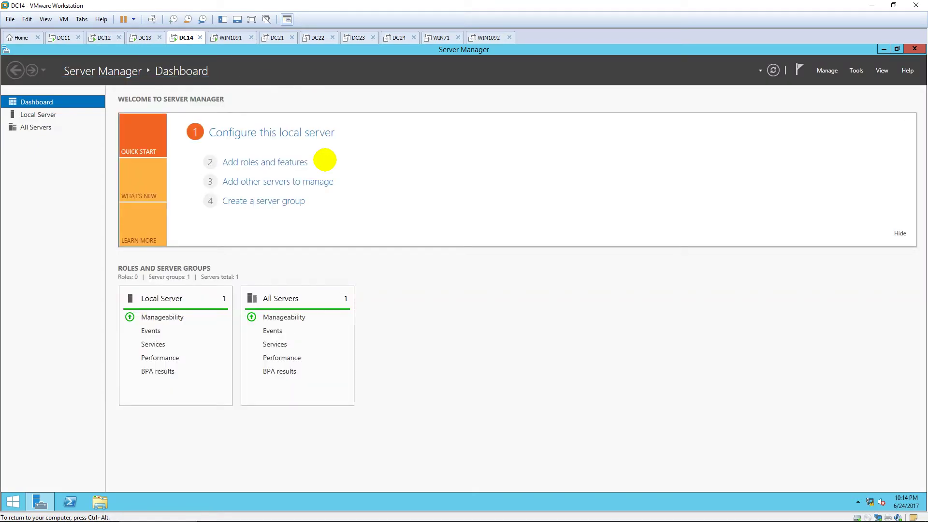
Step: Run ncpa.cpl from Start search to open Network Connections
key("super")
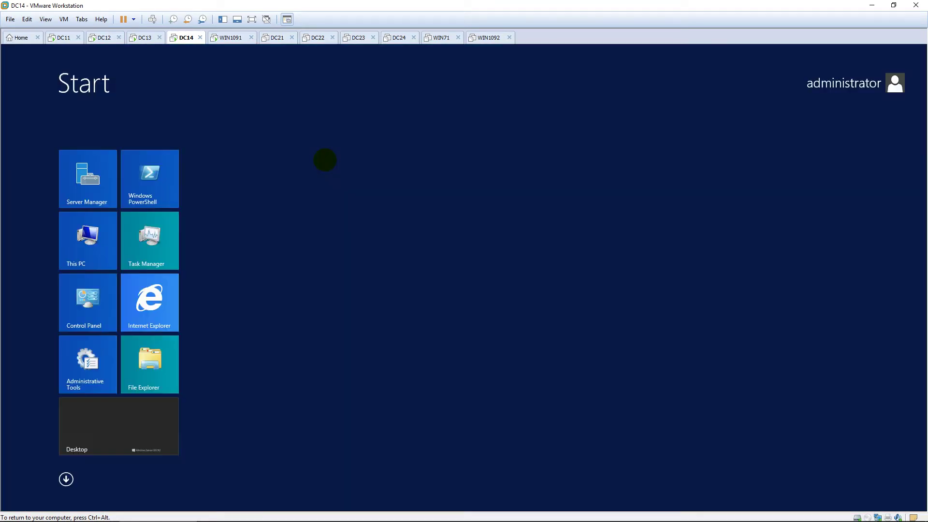
type("ncpa.cpl")
key("Return")
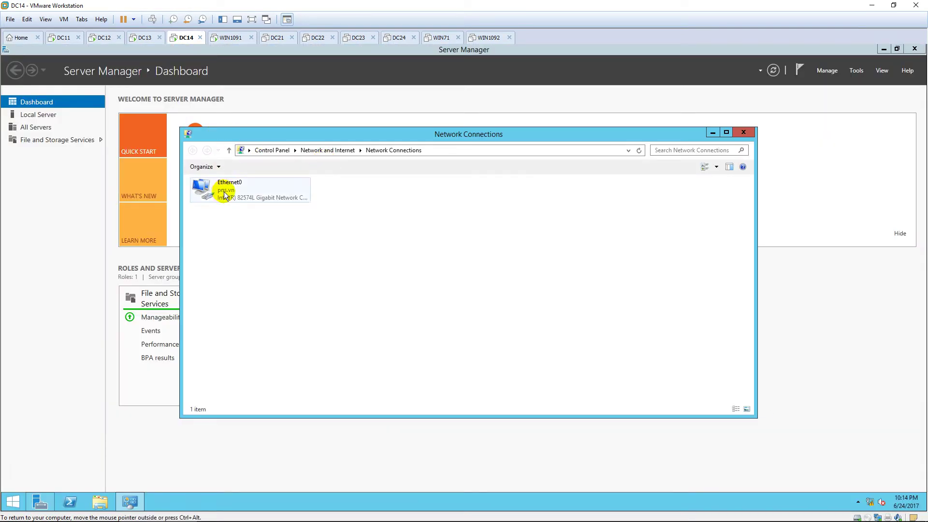
Step: Enter 10.0.0.13 as Ethernet0's IPv4 default gateway and confirm
double_click(260, 190)
left_click(405, 352)
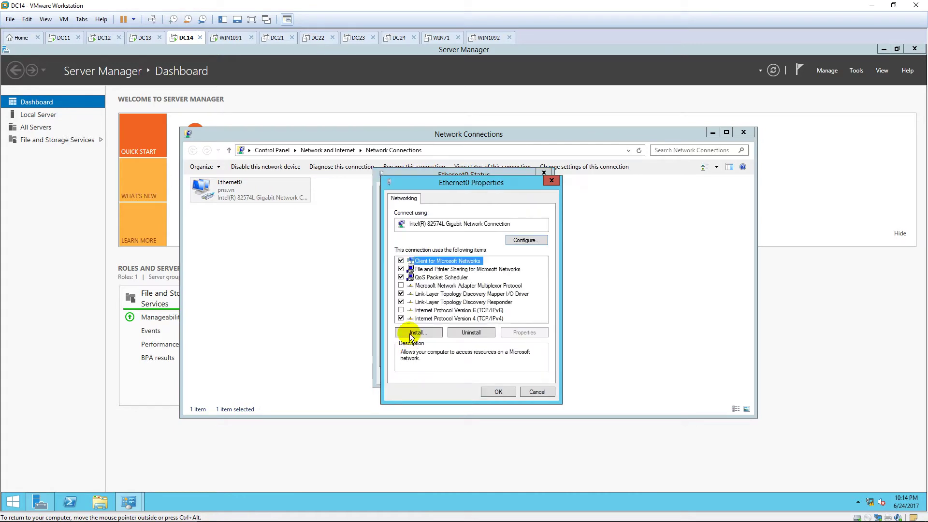
left_click(468, 319)
double_click(469, 318)
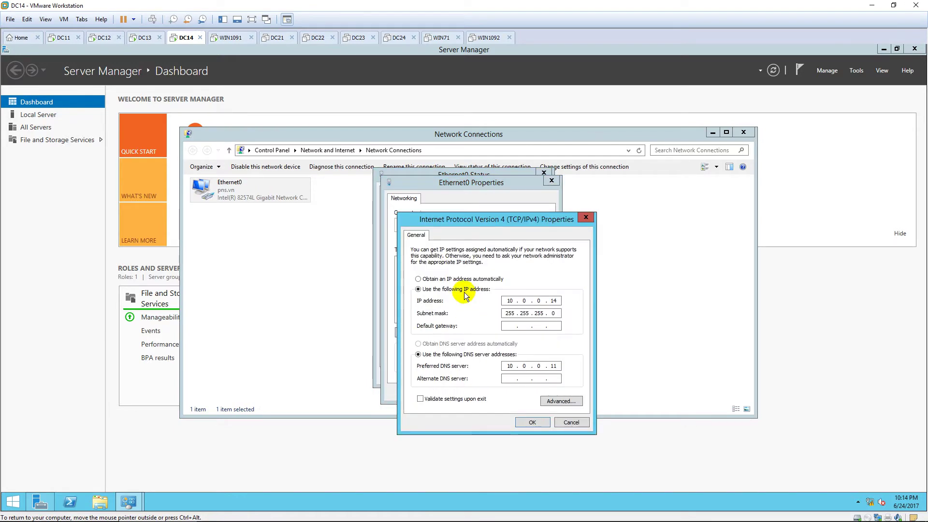
left_click(550, 324)
type("10.0.0.13")
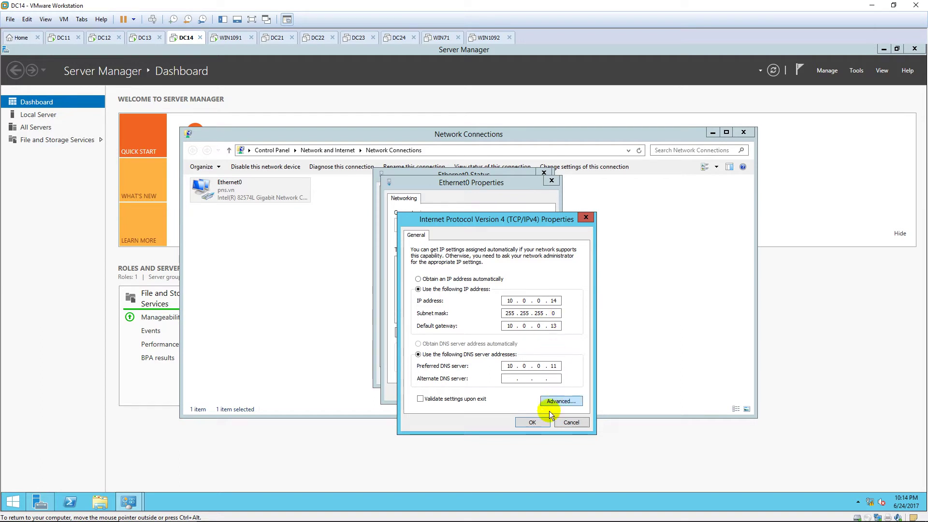
left_click(542, 425)
Step: Close the Ethernet0 dialogs, Network Connections and Server Manager
left_click(508, 395)
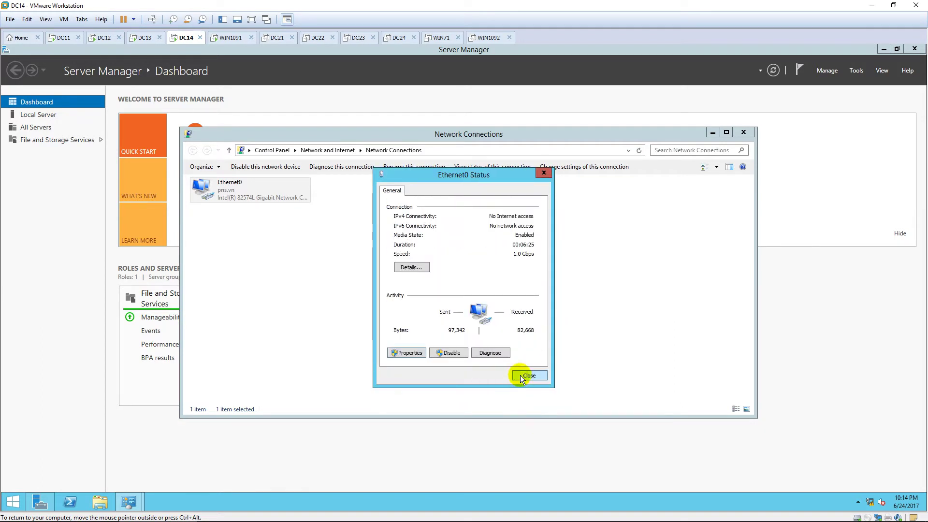
left_click(519, 375)
left_click(743, 131)
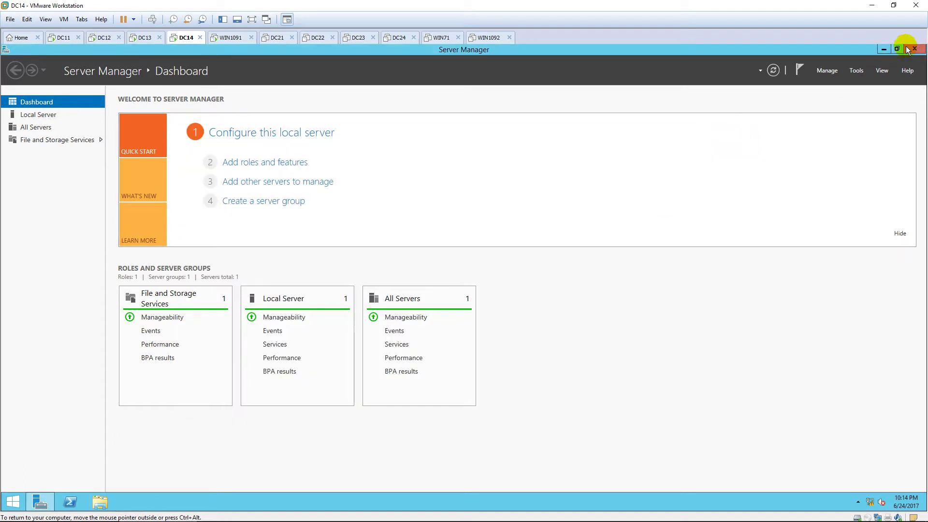
left_click(905, 48)
Step: Create a new folder named DATA on the C: drive in File Explorer
left_click(103, 500)
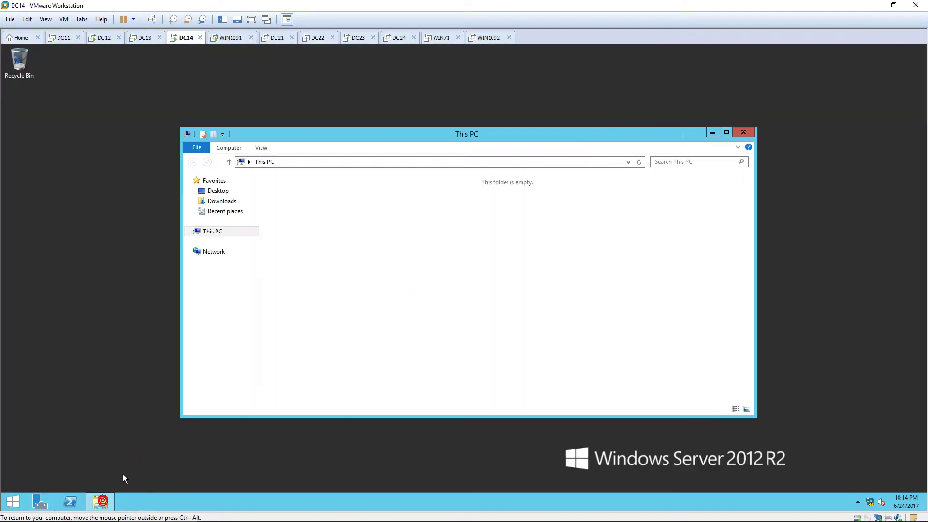
double_click(339, 265)
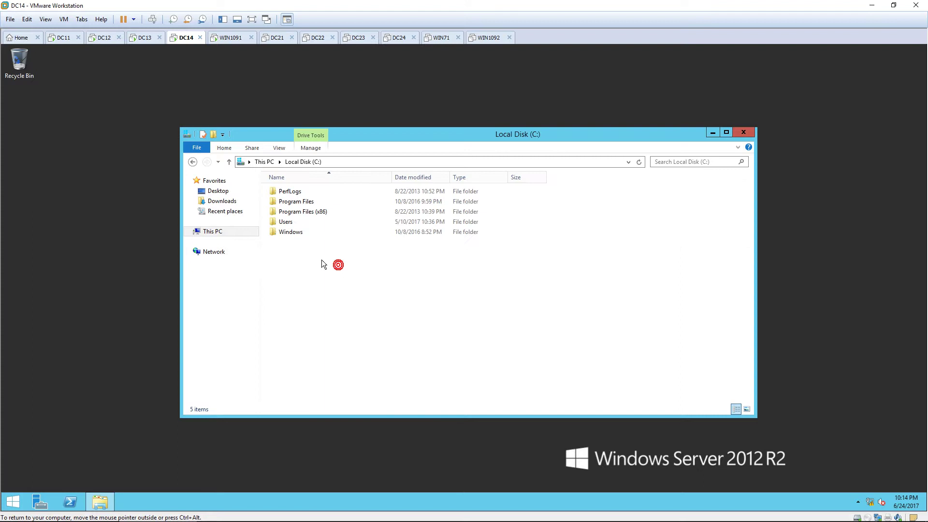
right_click(297, 252)
mouse_move(324, 339)
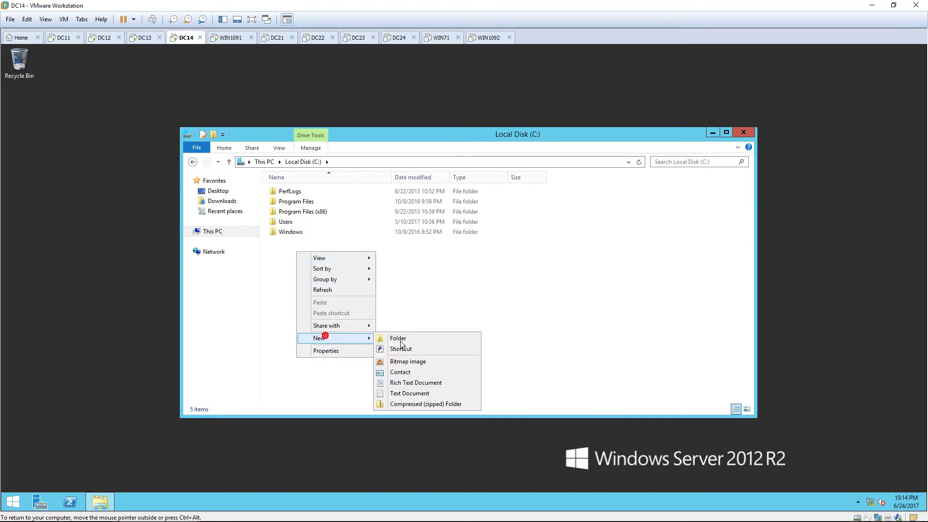
left_click(437, 340)
type("DATA")
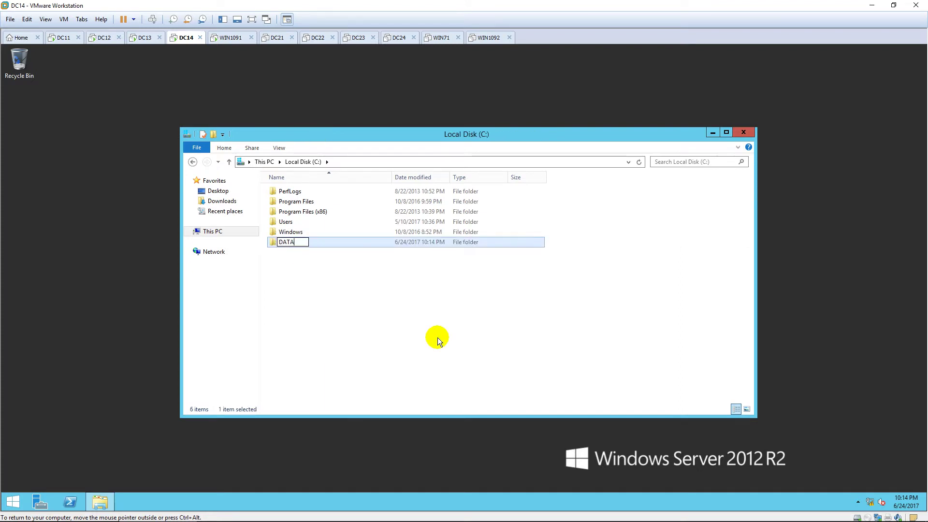
left_click(437, 338)
Step: Turn on Advanced Sharing for DATA with Everyone allowed Full Control, then open the folder
left_click(317, 245)
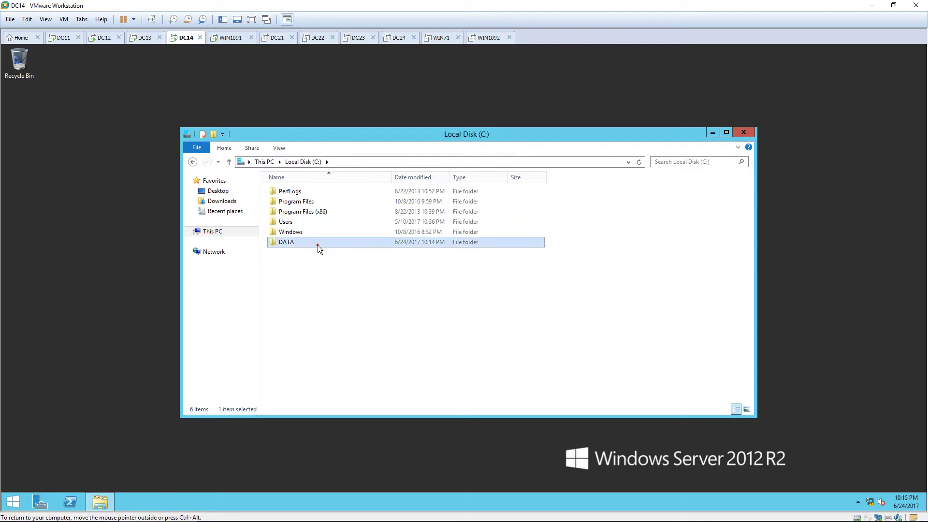
right_click(318, 245)
left_click(350, 389)
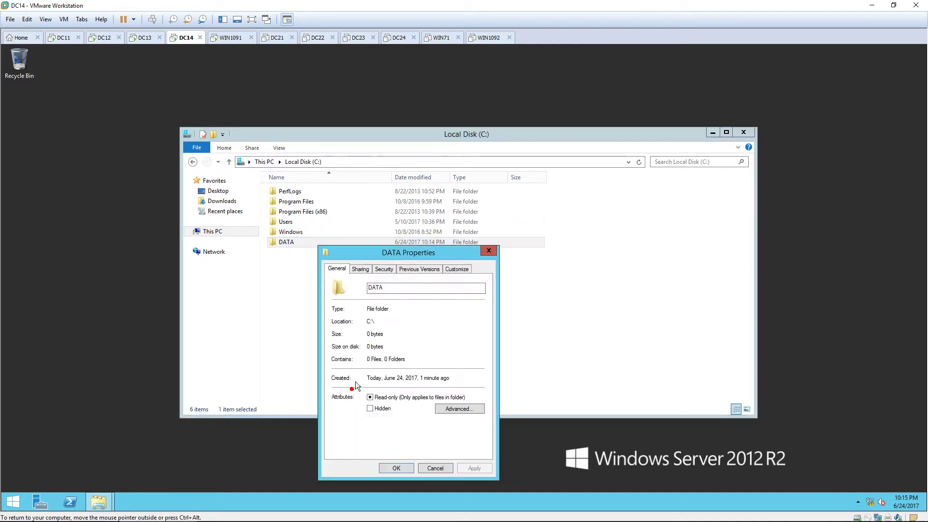
left_click(366, 269)
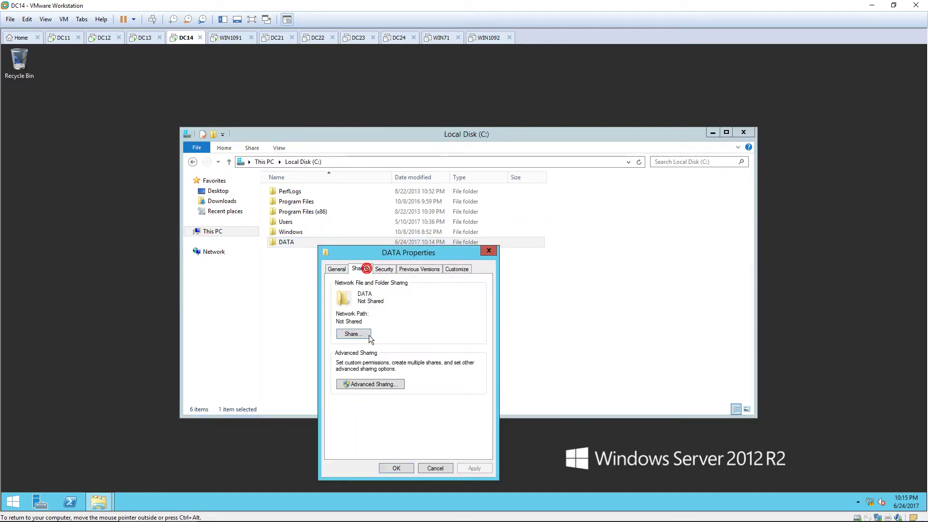
left_click(363, 383)
left_click(337, 287)
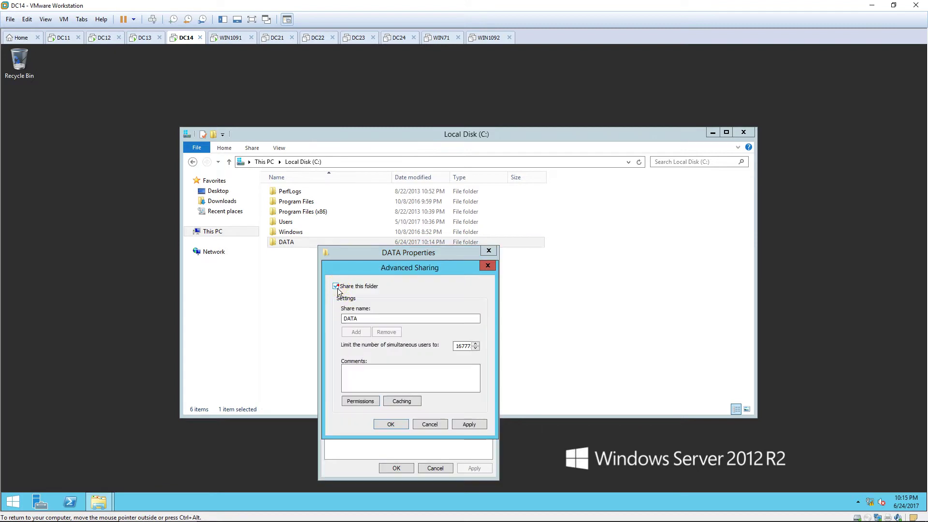
left_click(370, 399)
left_click(448, 392)
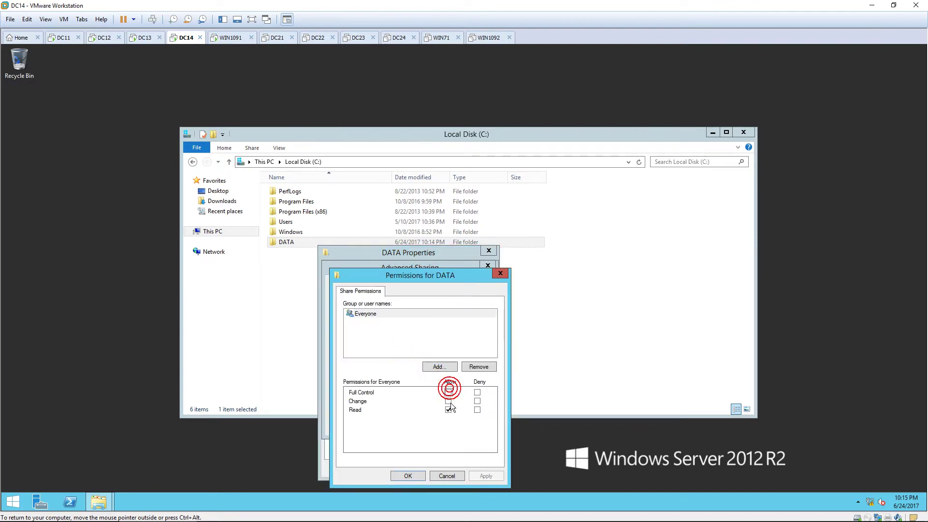
left_click(422, 474)
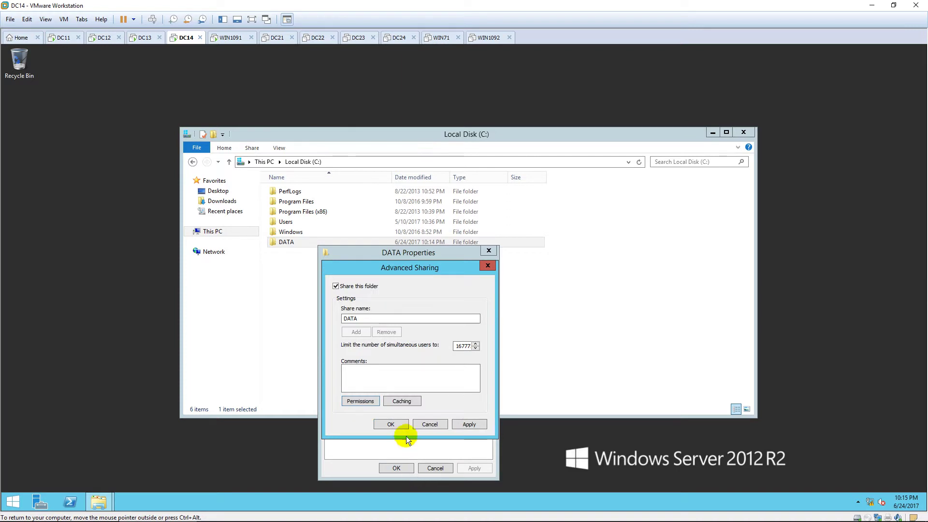
left_click(394, 425)
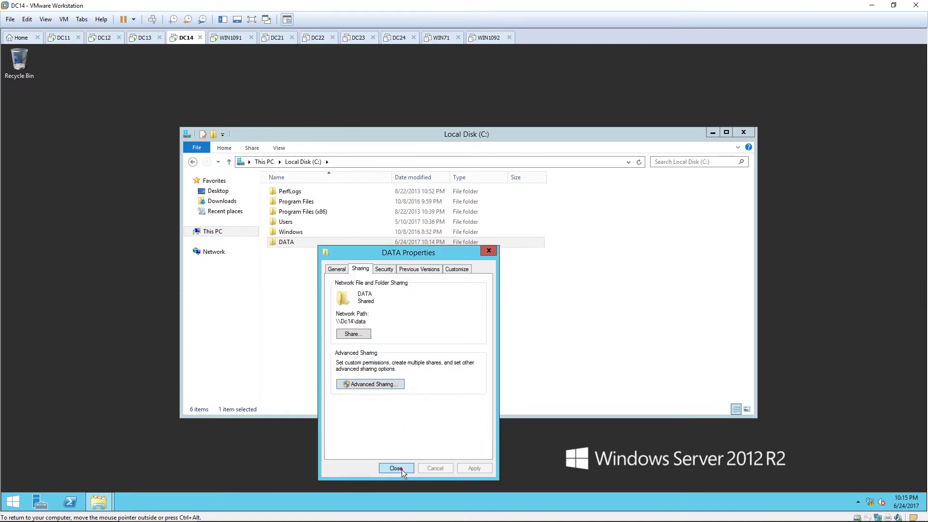
left_click(395, 468)
double_click(312, 245)
Step: Create a new text document named Report in the DATA folder
right_click(308, 247)
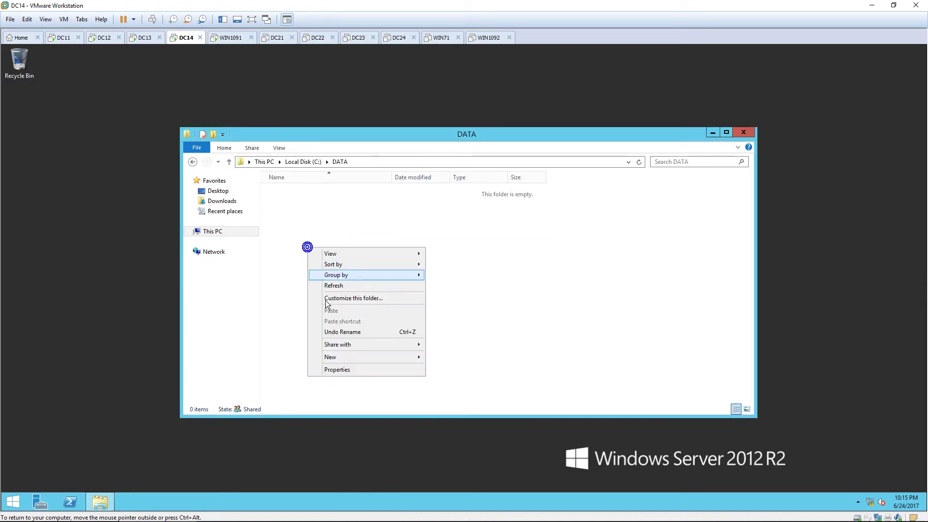
mouse_move(341, 357)
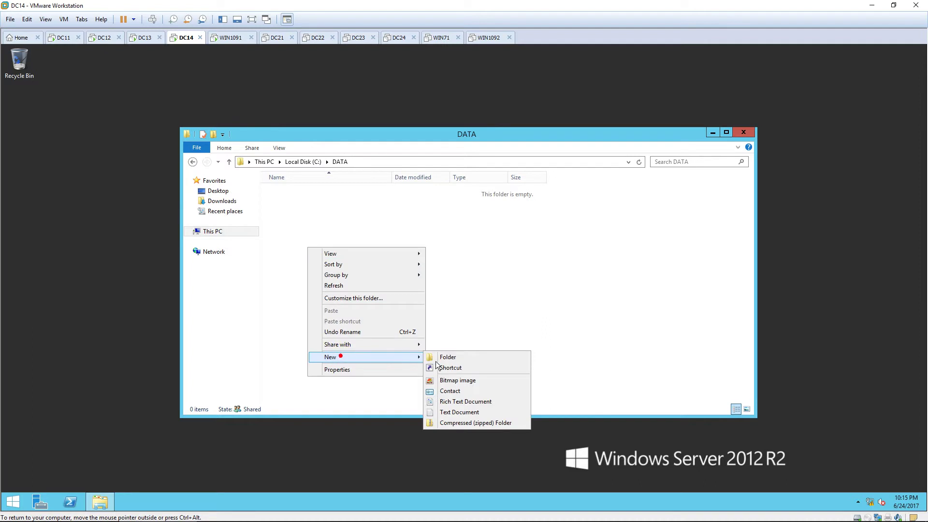
left_click(462, 412)
type("Report")
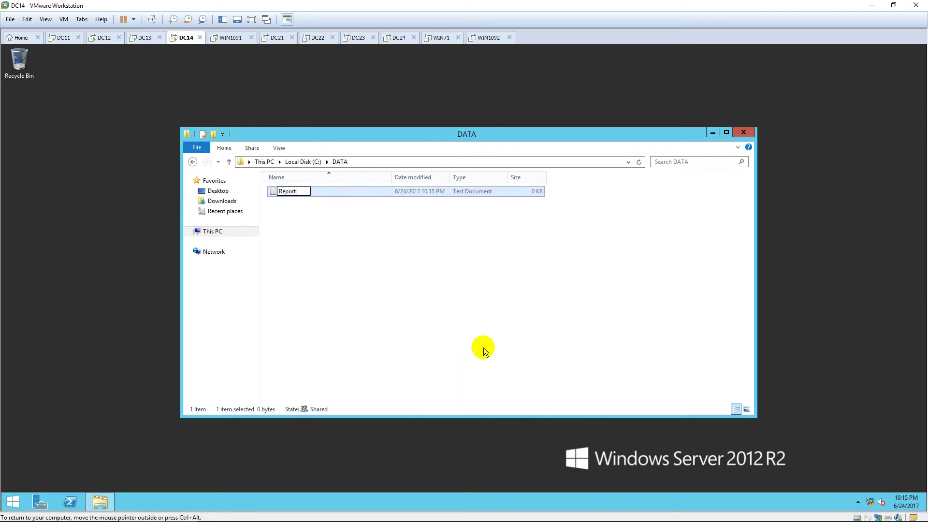
key("Return")
key("Return")
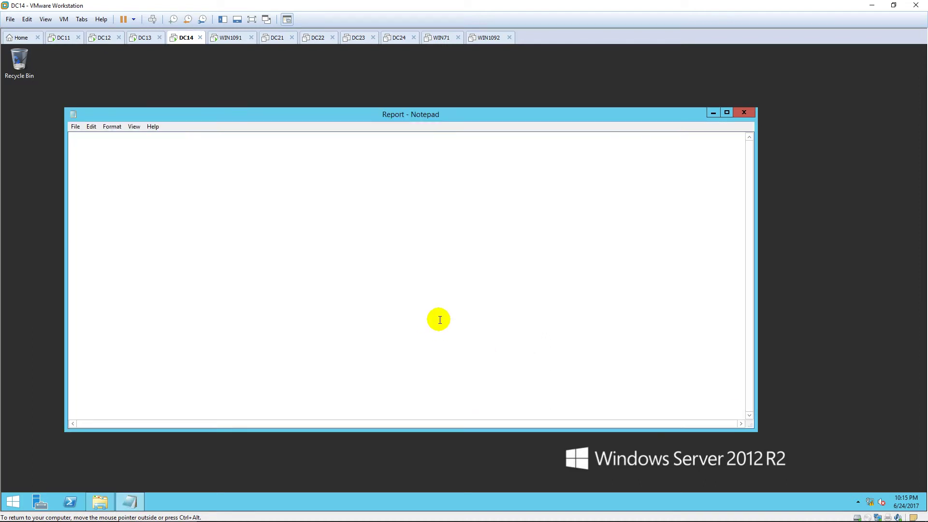
Step: Set Notepad's font size to 22
left_click(112, 127)
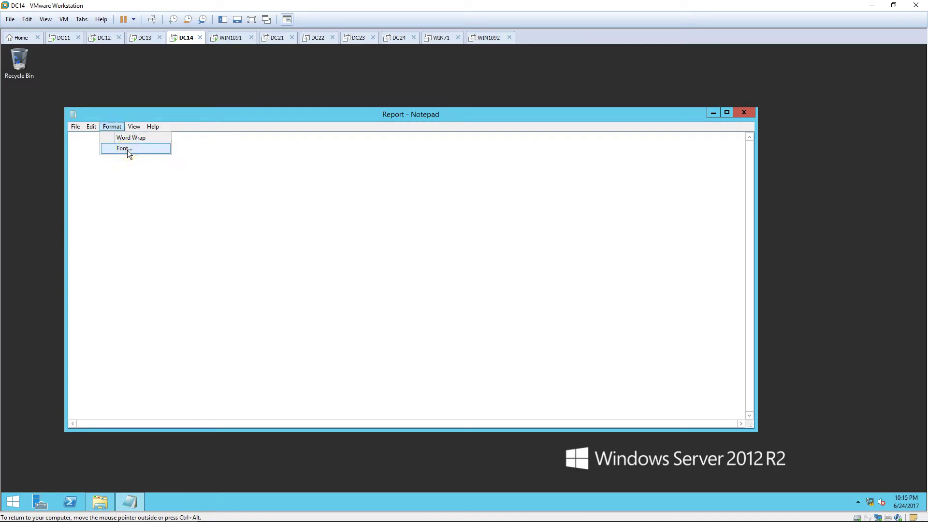
left_click(124, 149)
left_click(260, 268)
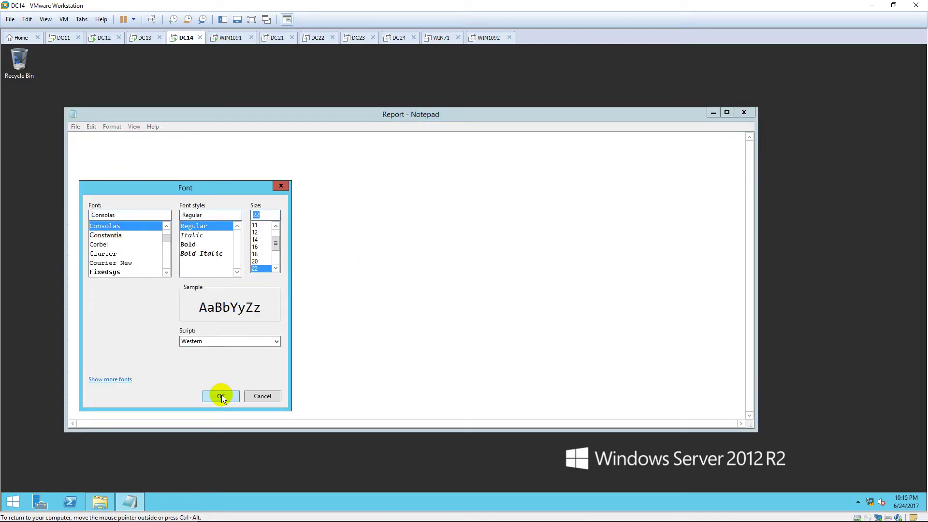
left_click(220, 396)
Step: Type 'This is my report', save the file and close Notepad
type("This is")
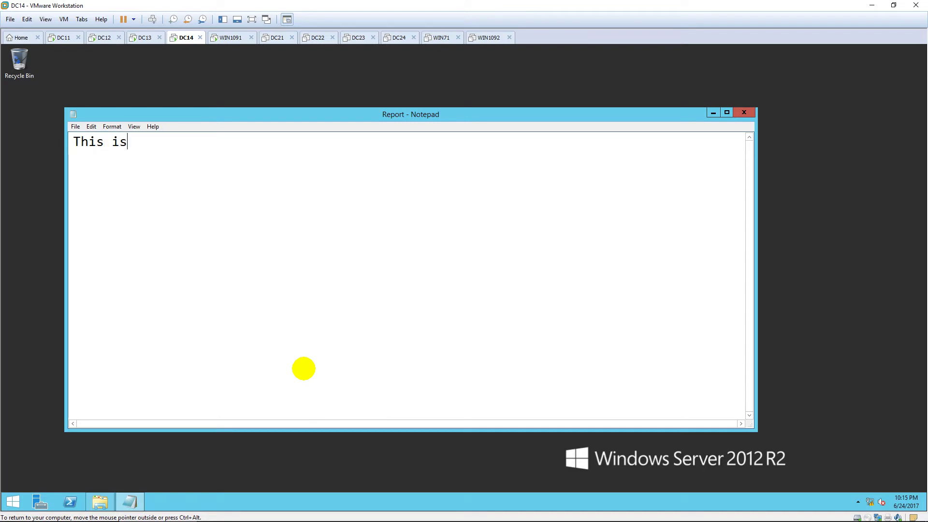
type(" my report")
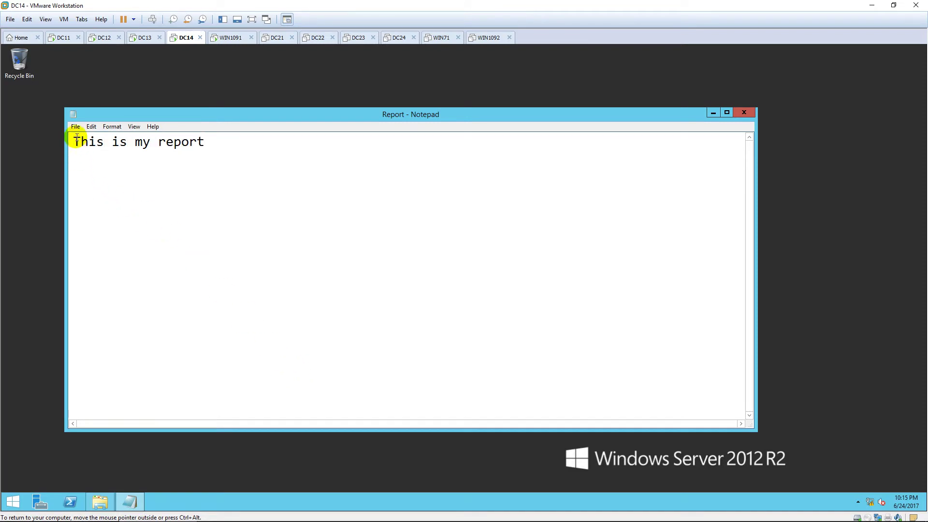
left_click(75, 126)
left_click(83, 159)
left_click(745, 113)
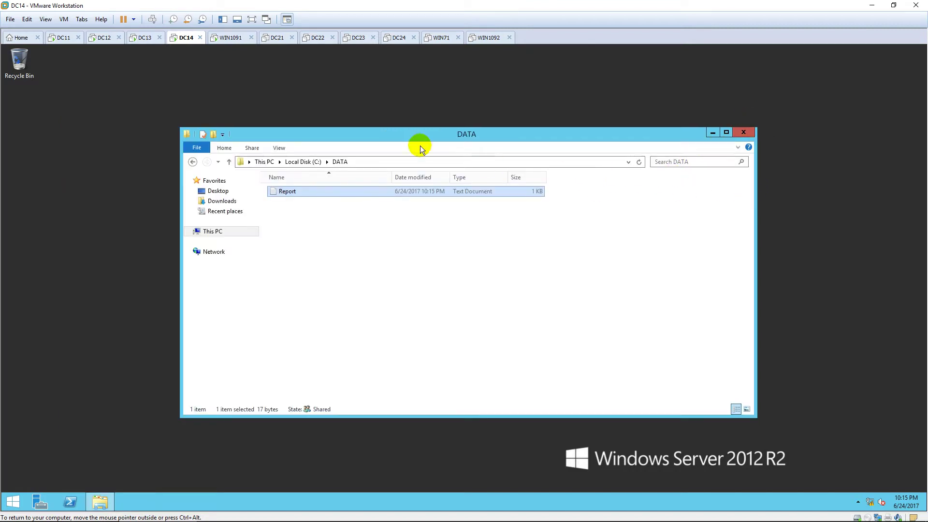
Step: Switch to DC12 and sign in with the administrator password
left_click(104, 37)
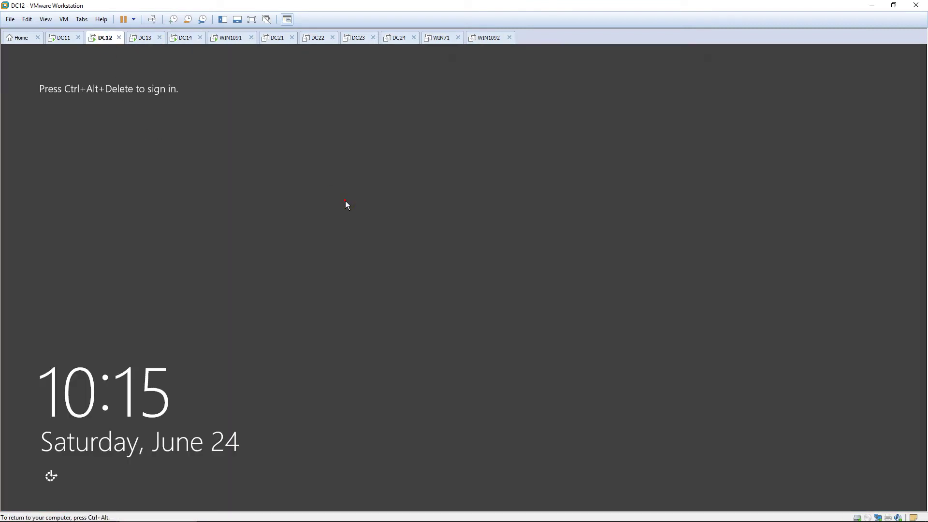
key("ctrl+alt+Delete")
type("•••")
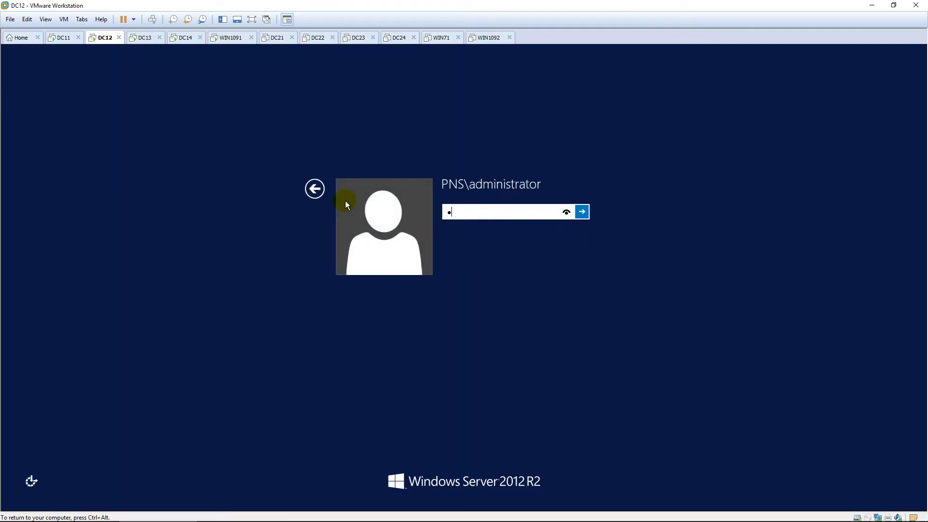
type("••••")
key("Return")
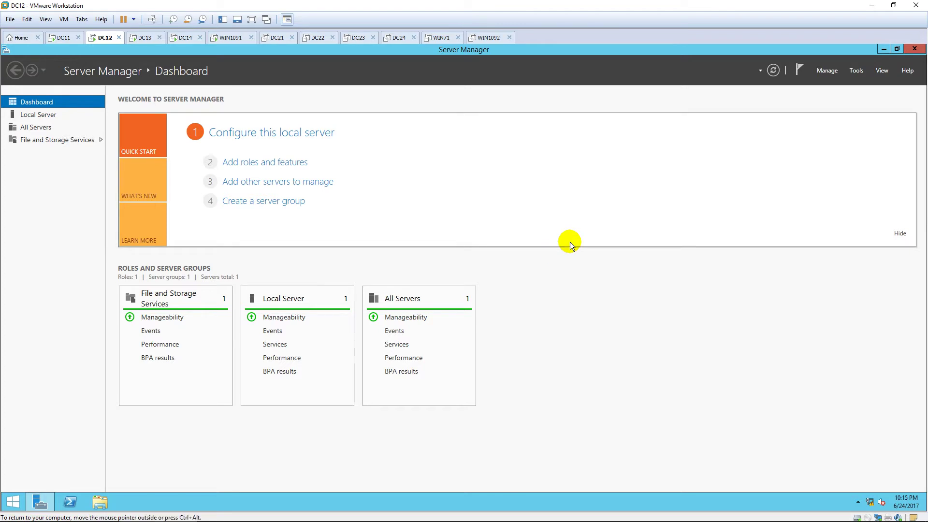
Step: Start the Add Roles and Features wizard, maximized, with role-based installation
left_click(861, 72)
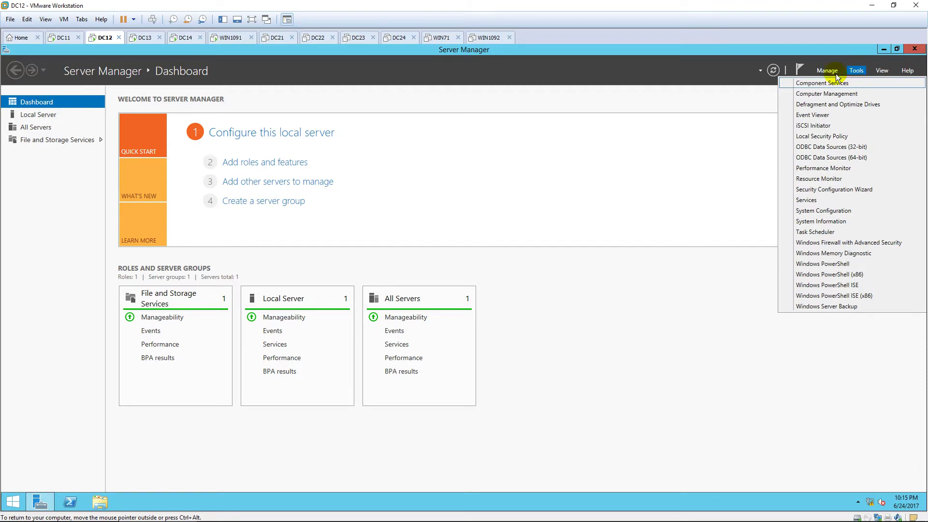
left_click(824, 71)
left_click(849, 83)
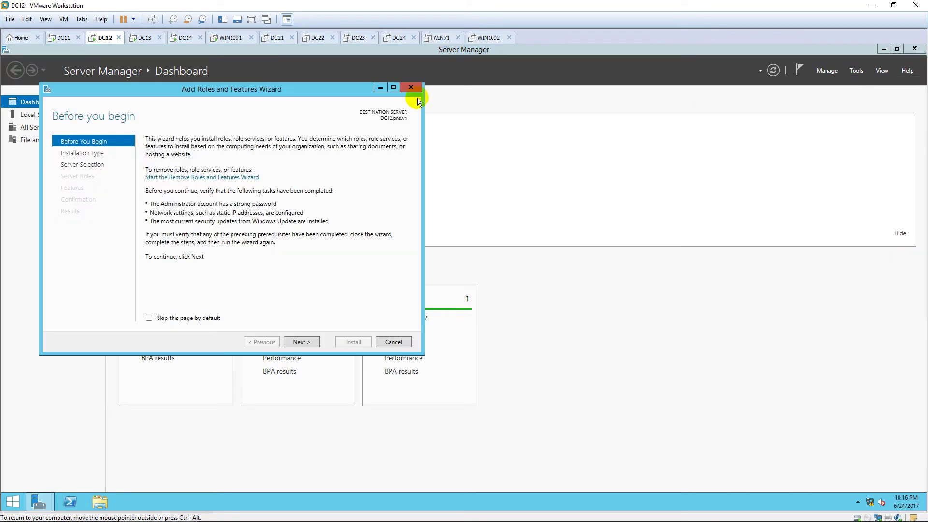
left_click(394, 88)
left_click(804, 481)
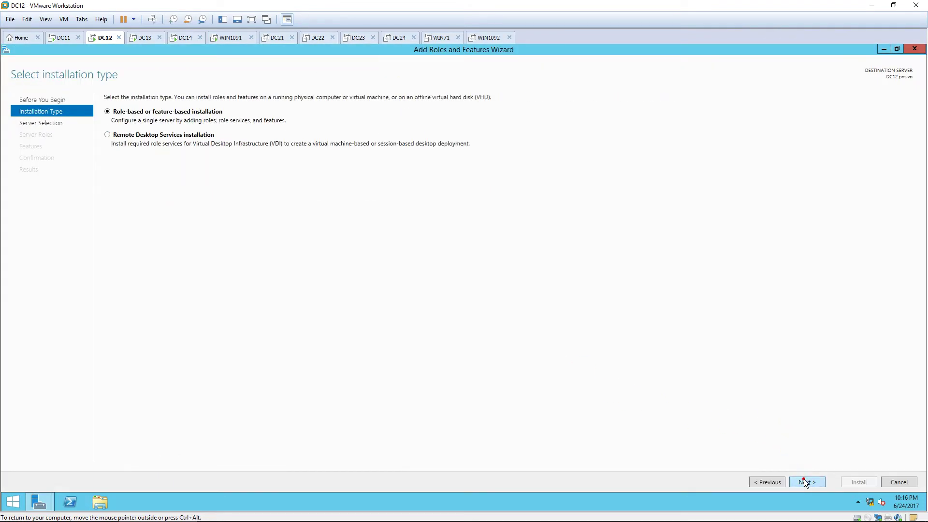
left_click(804, 481)
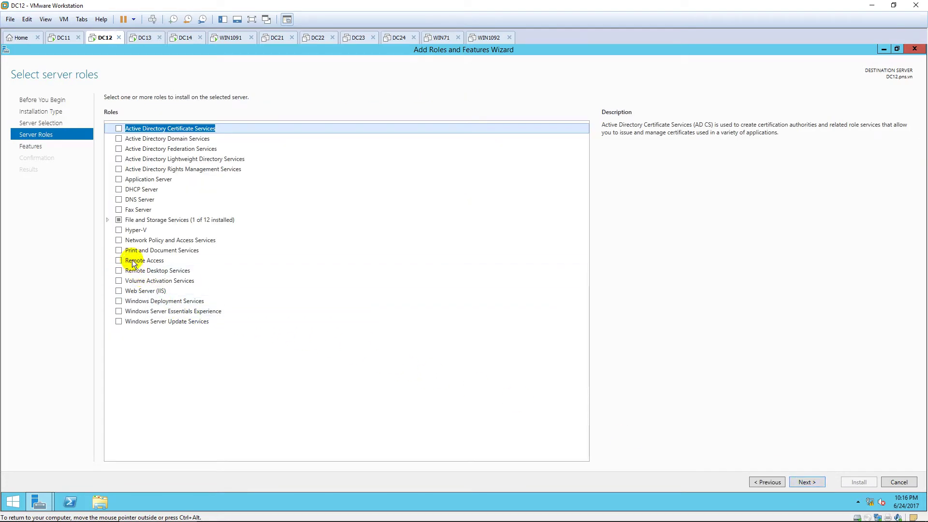
Step: Select Network Policy and Access Services with its tools, keep Network Policy Server, and install
left_click(118, 239)
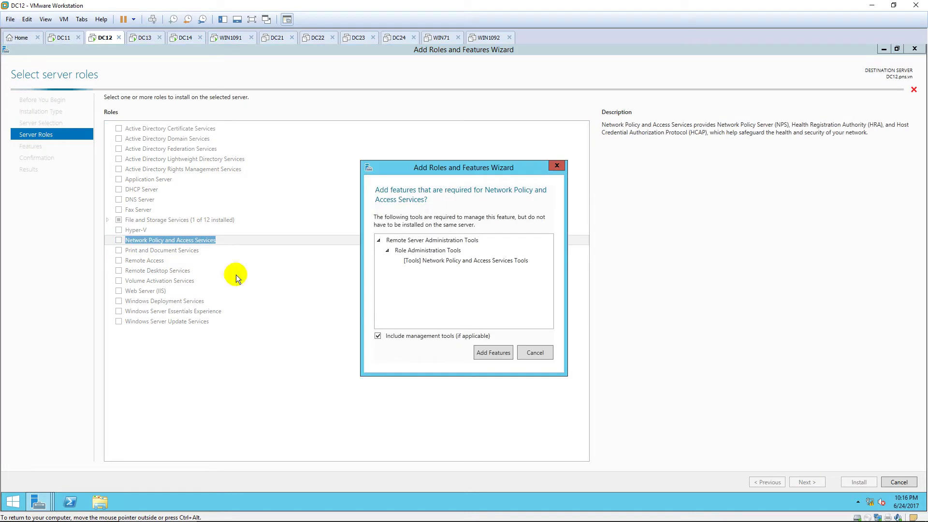
left_click(511, 349)
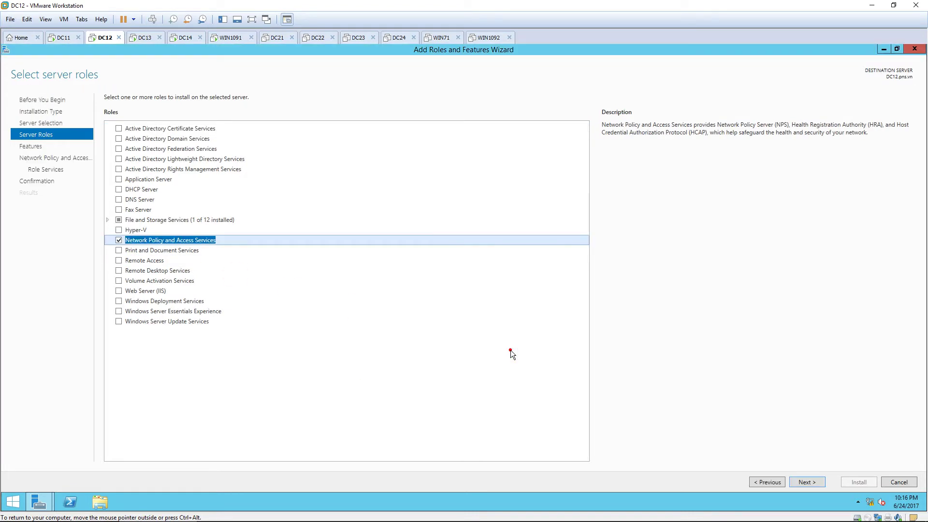
left_click(816, 479)
left_click(815, 481)
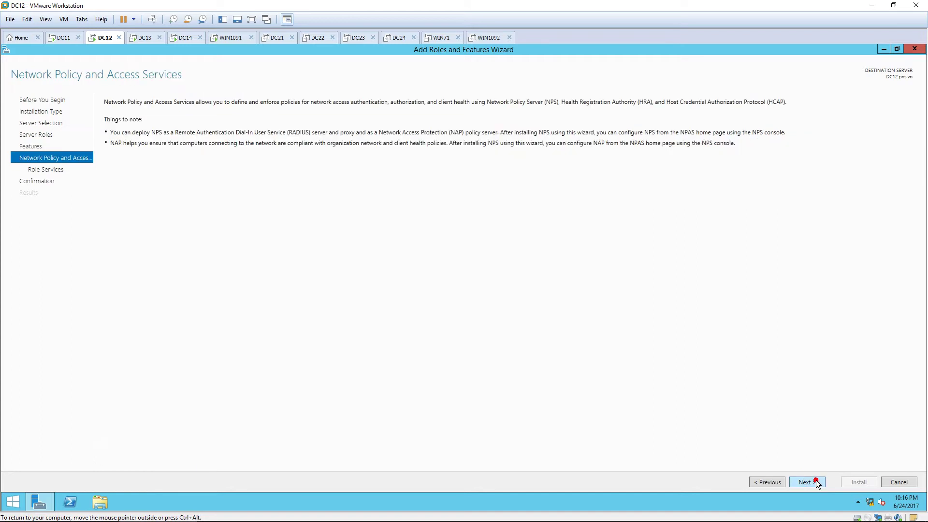
left_click(817, 482)
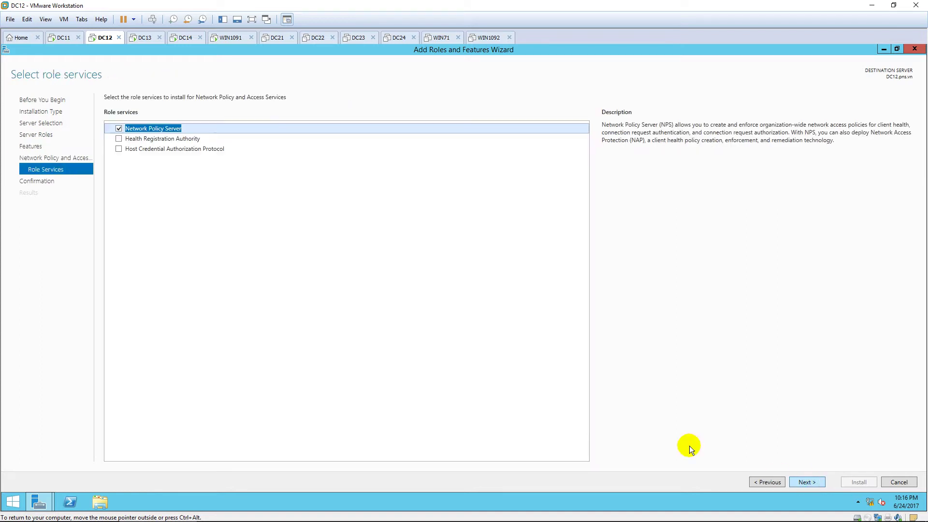
left_click(795, 480)
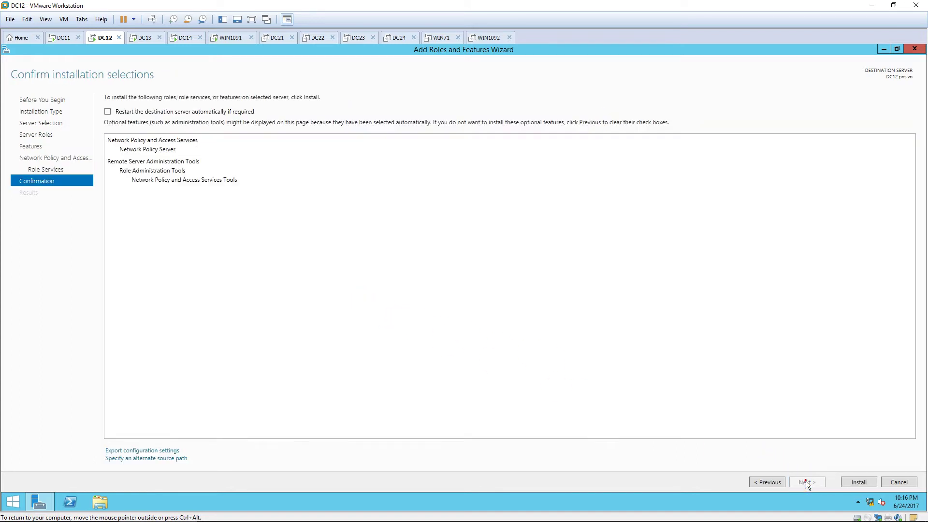
left_click(855, 481)
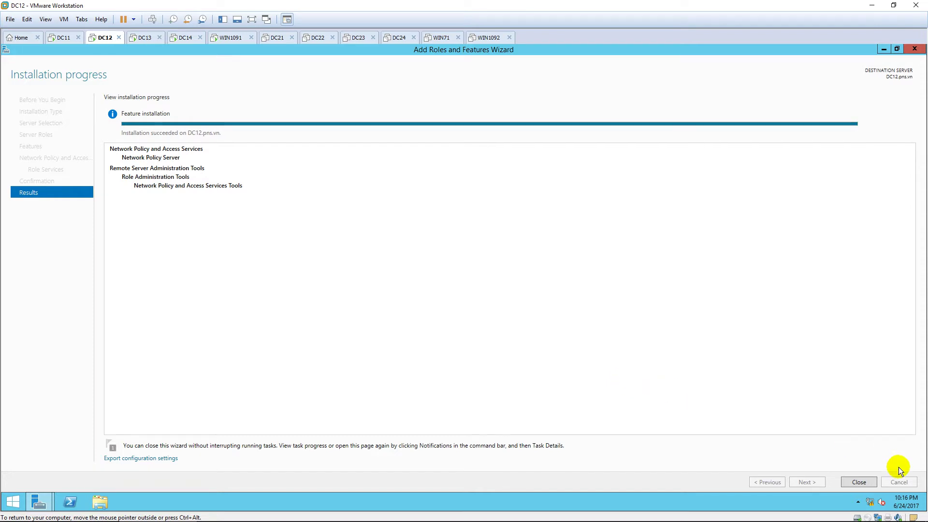
left_click(858, 482)
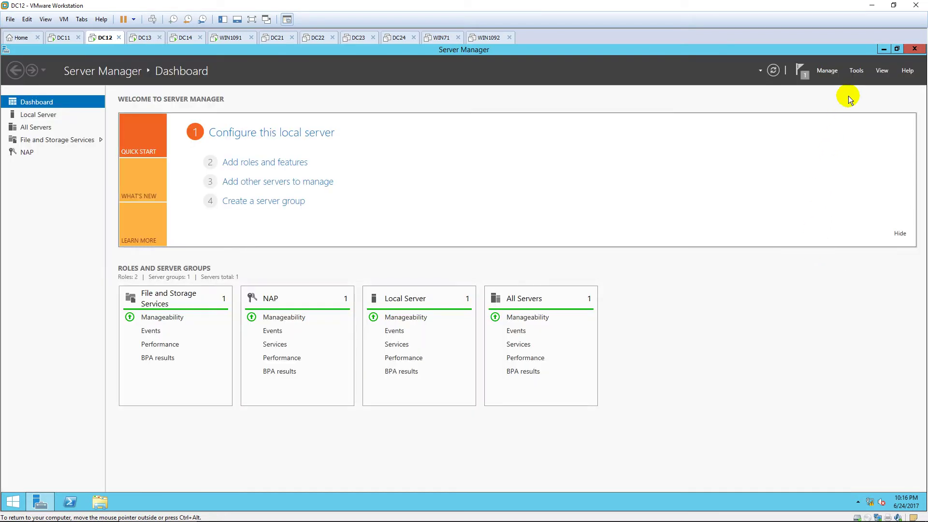
Step: Open the Network Policy Server console maximized, expand its tree and select RADIUS Clients
left_click(856, 72)
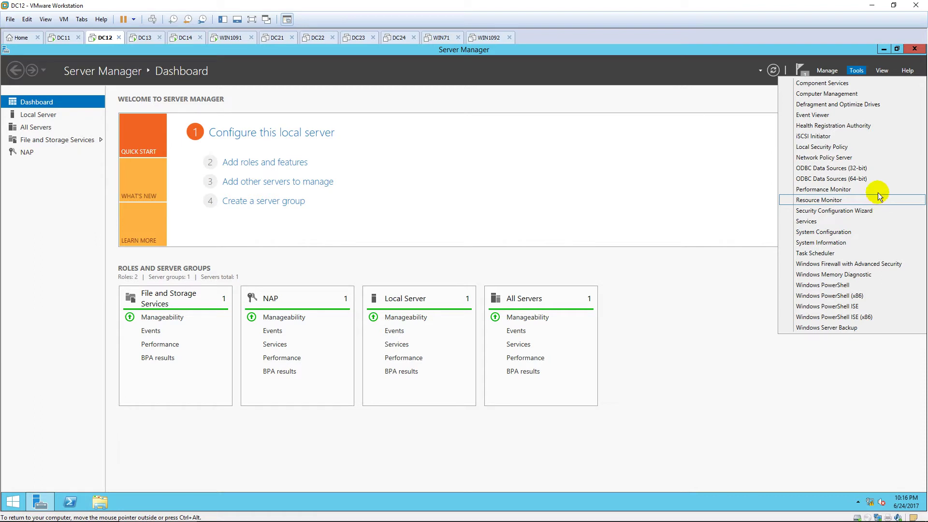
left_click(879, 157)
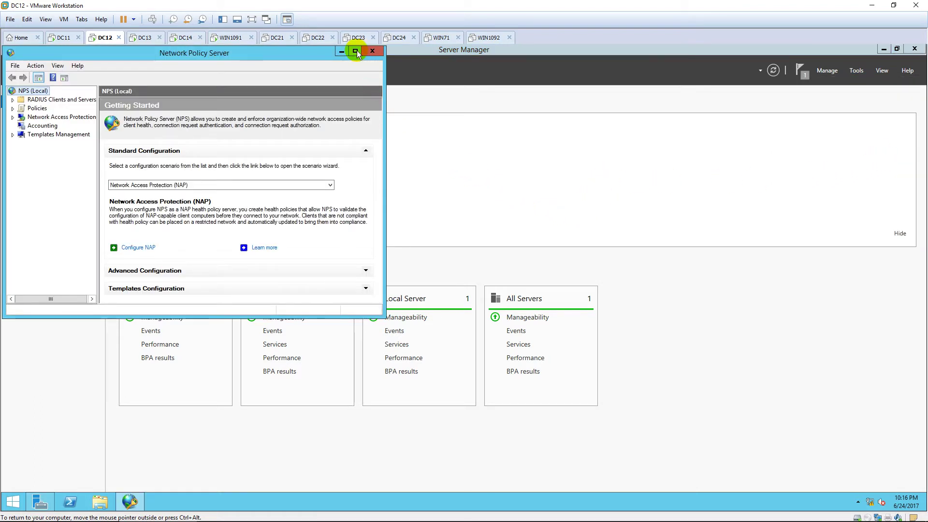
left_click(356, 50)
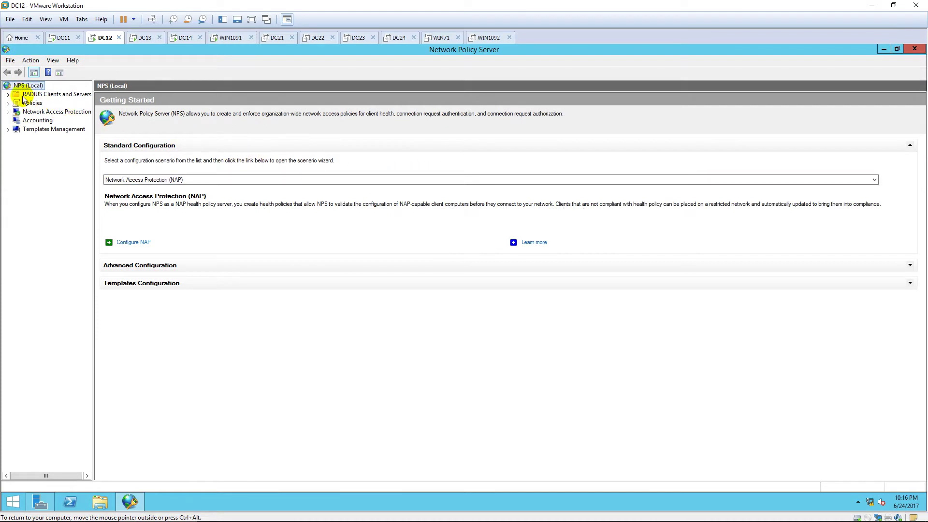
left_click(7, 94)
left_click(7, 121)
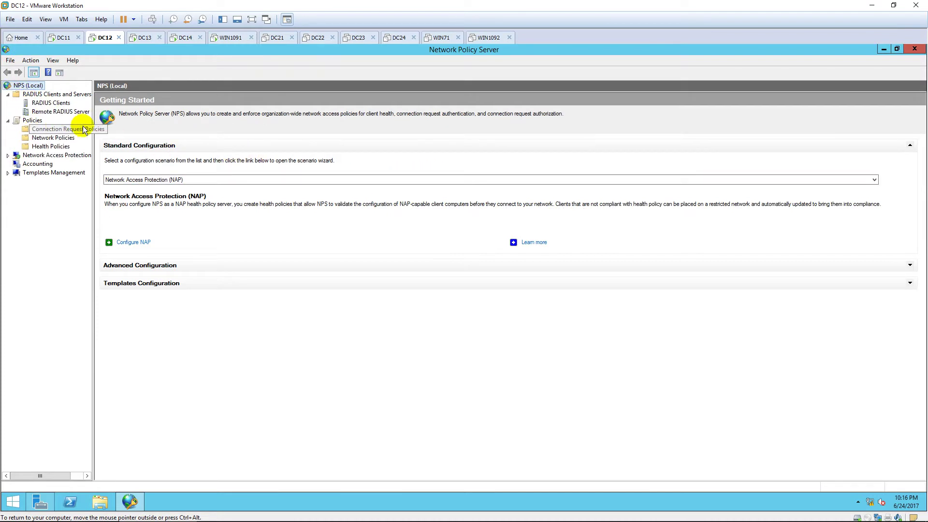
left_click_drag(92, 137, 119, 137)
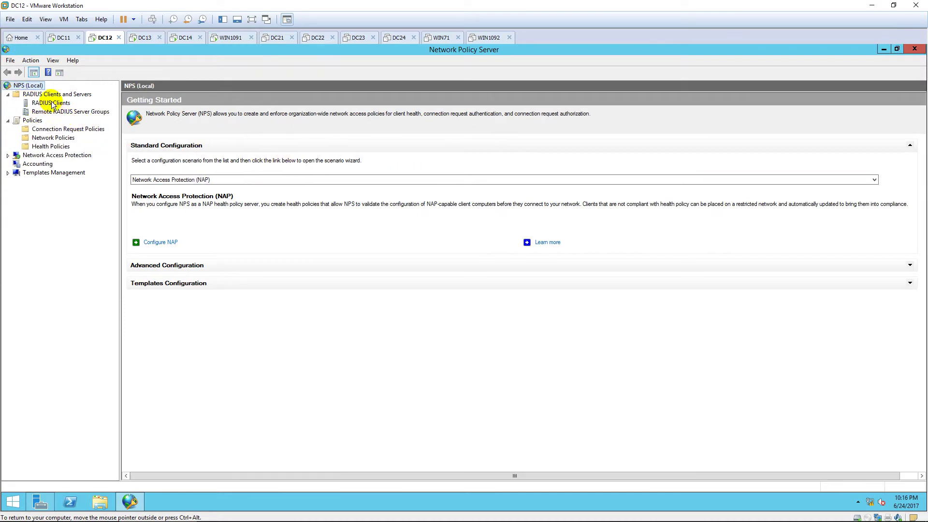
left_click(51, 103)
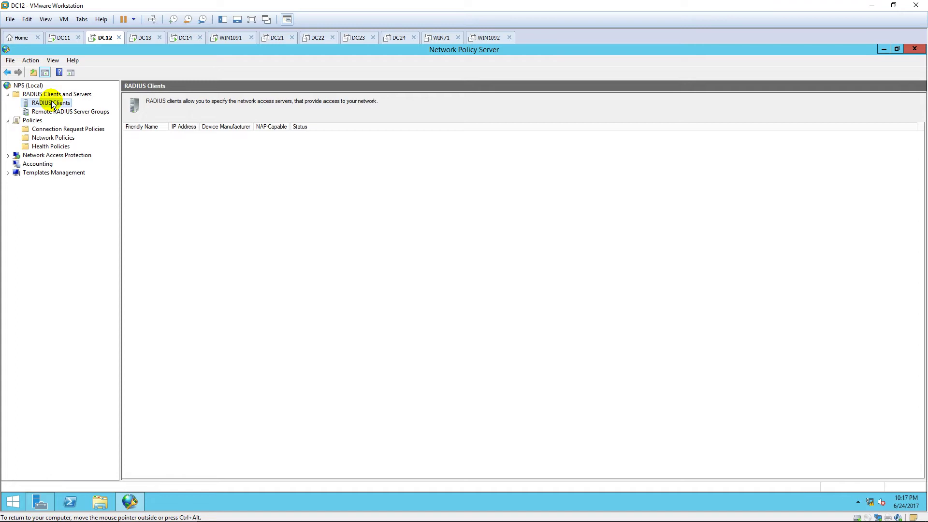
Step: Add a new RADIUS client named 'RADIUS Client' at verified address 10.0.0.13
right_click(53, 105)
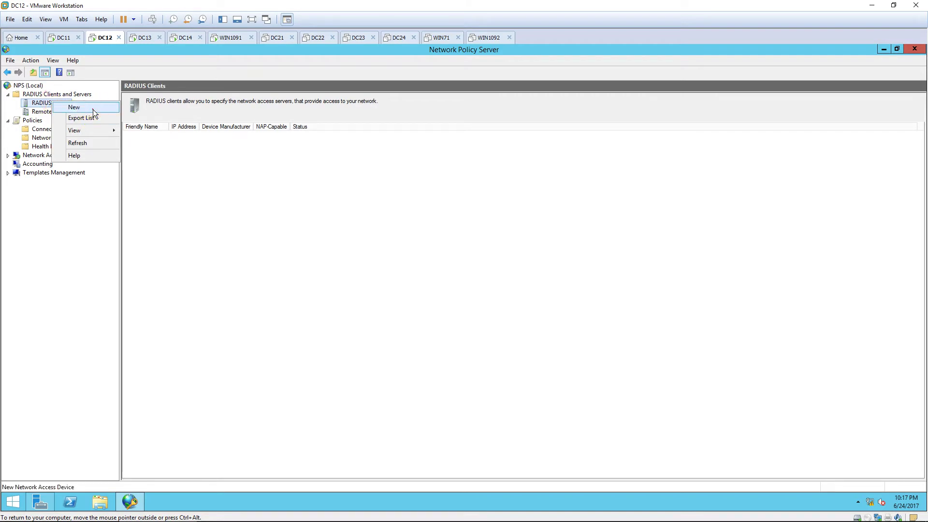
left_click(92, 108)
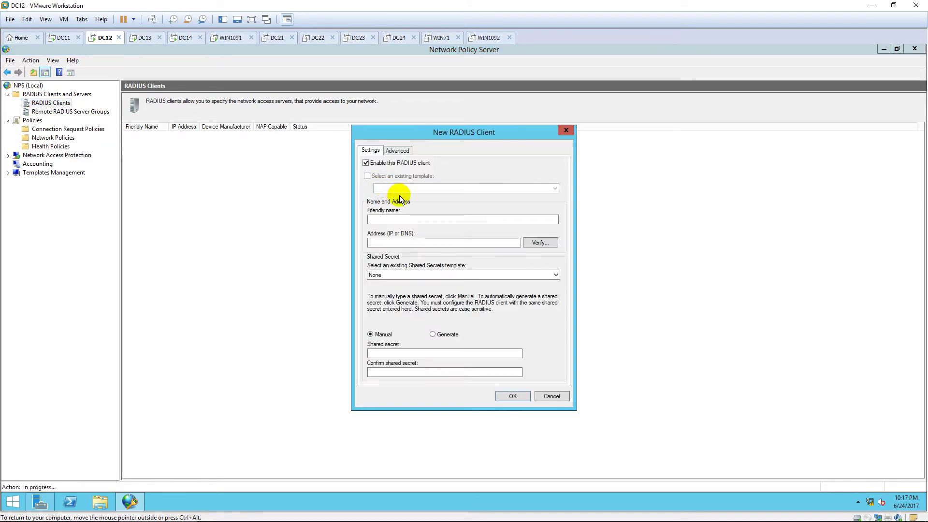
left_click(403, 219)
type("R")
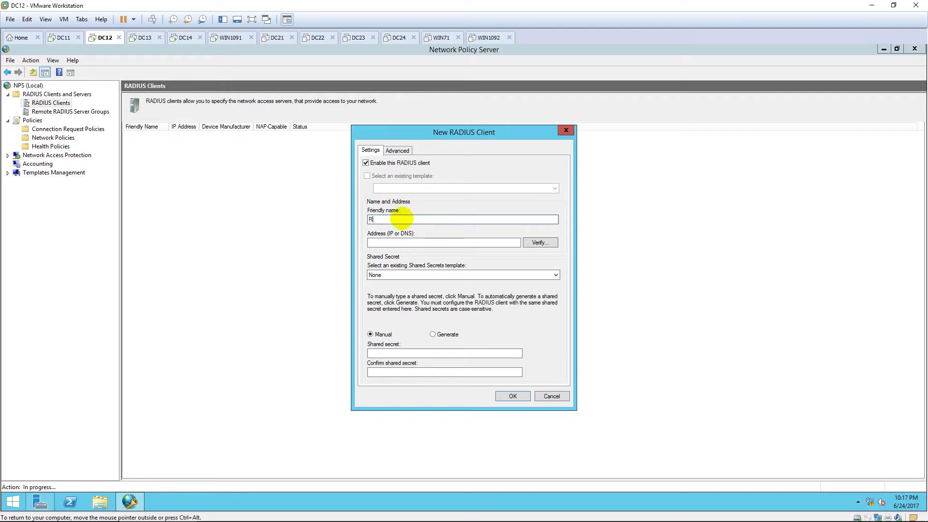
type("ADIUS Client")
key("Tab")
type("10.0.0")
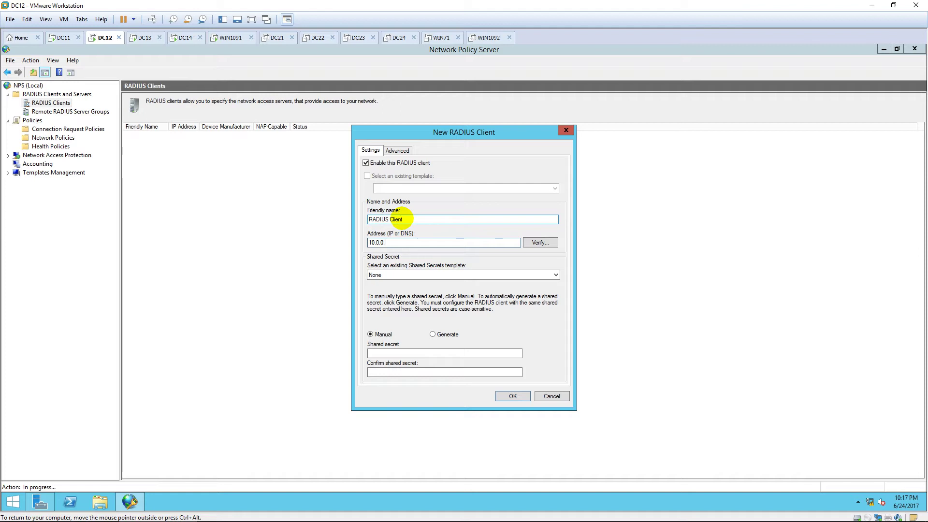
type(".13")
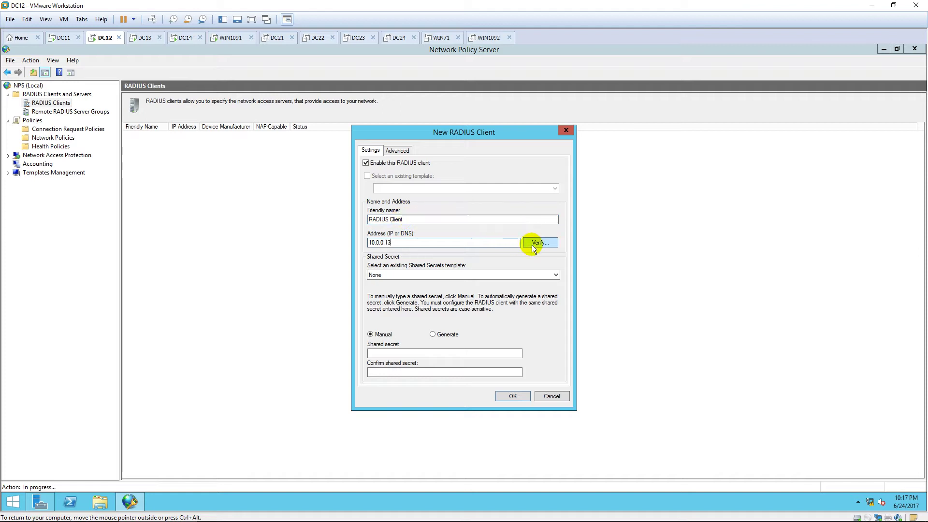
left_click(534, 244)
left_click(531, 226)
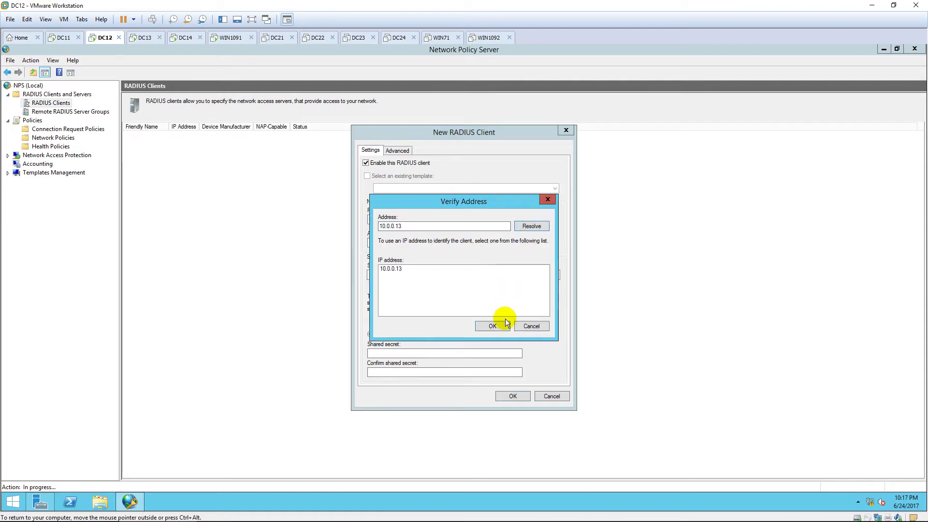
left_click(498, 325)
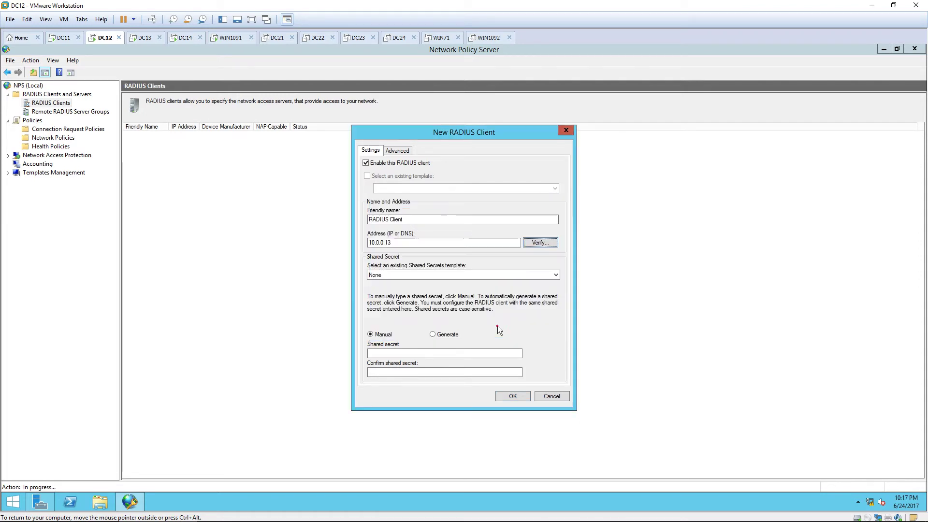
Step: Enter the client's shared secret, save it, select the new entry, then switch to DC13
left_click(413, 353)
type("1234")
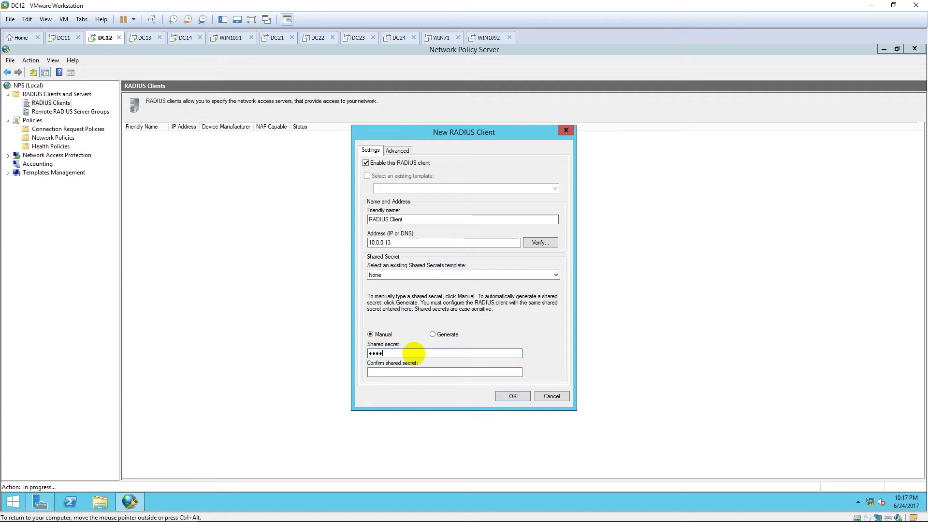
type("56")
key("Tab")
type("123456")
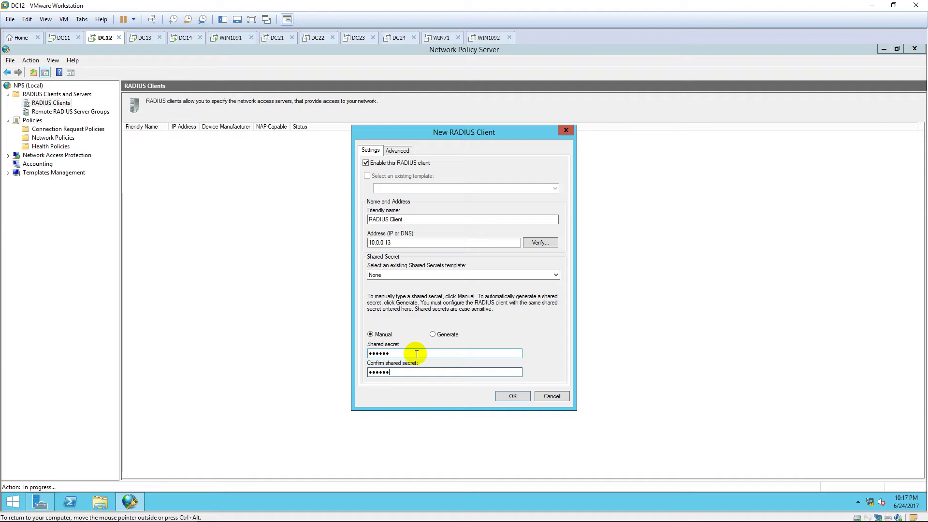
left_click(512, 396)
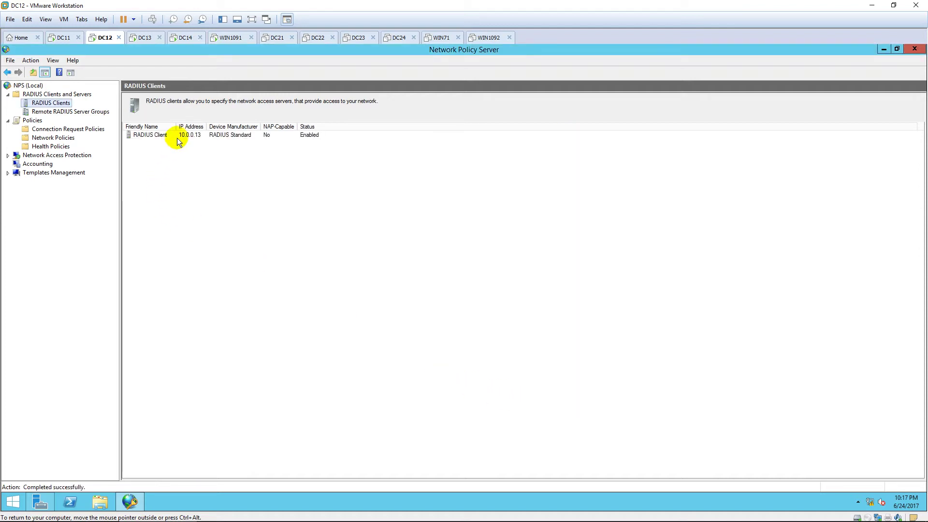
left_click(178, 136)
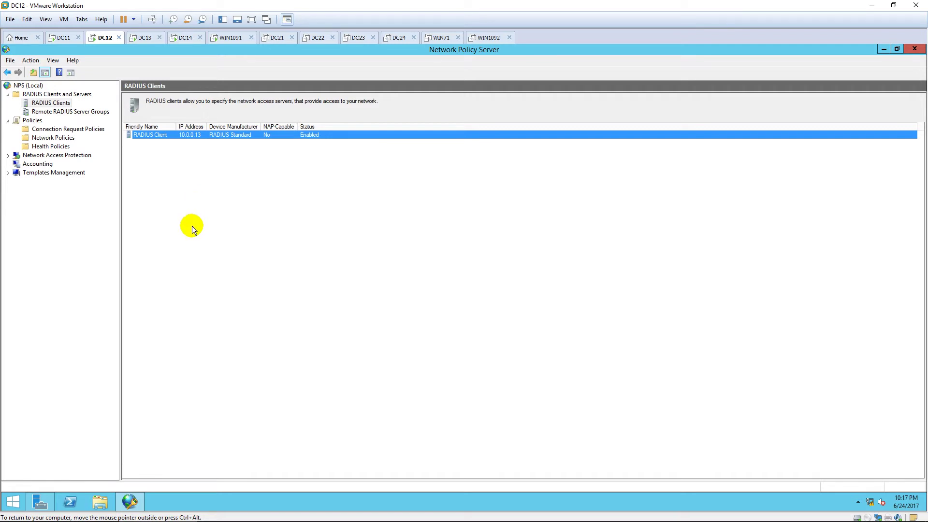
left_click(144, 38)
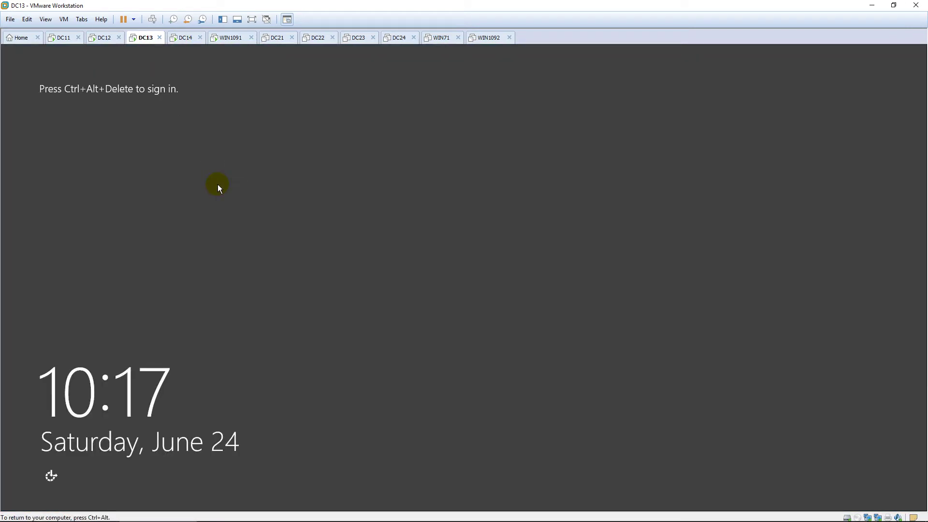
Step: Sign in to DC13 as administrator with the account password
key("ctrl+alt+Delete")
type("••")
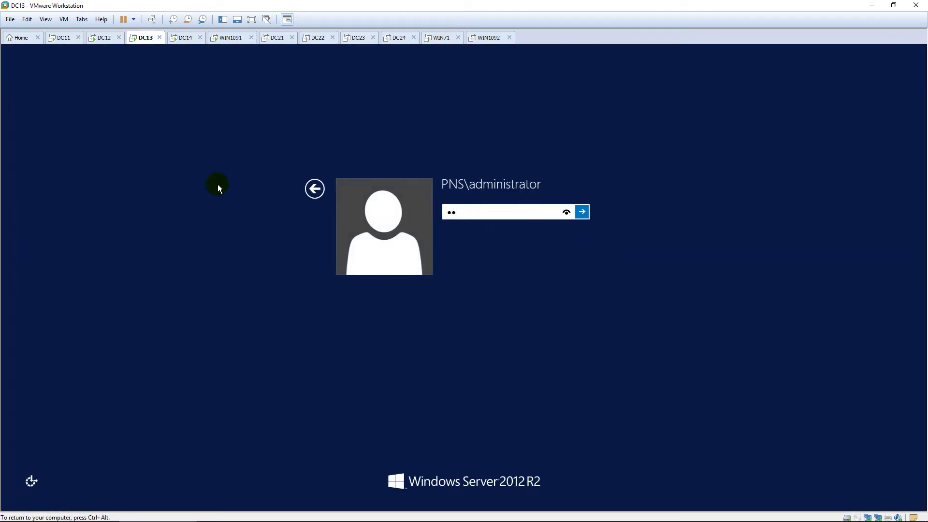
type("••••••")
key("Return")
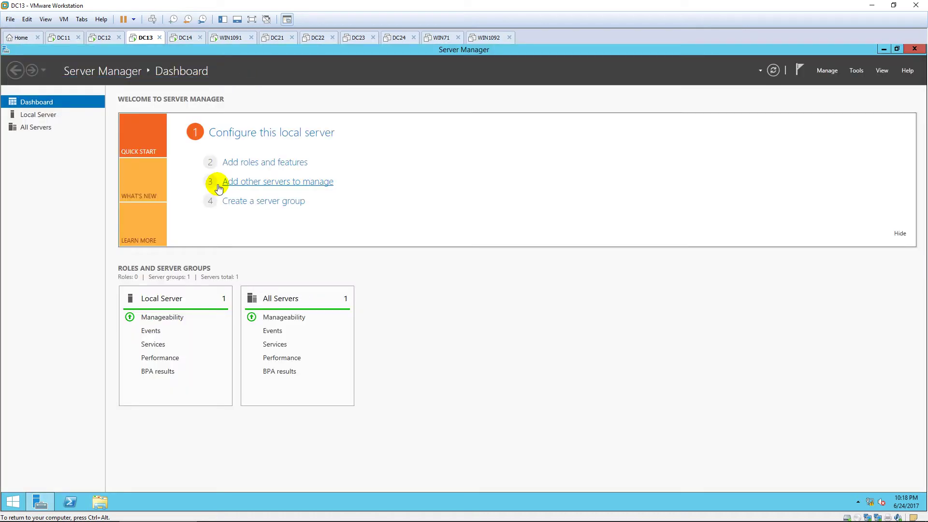
Step: Launch Network Connections on DC13 via ncpa.cpl
key("super")
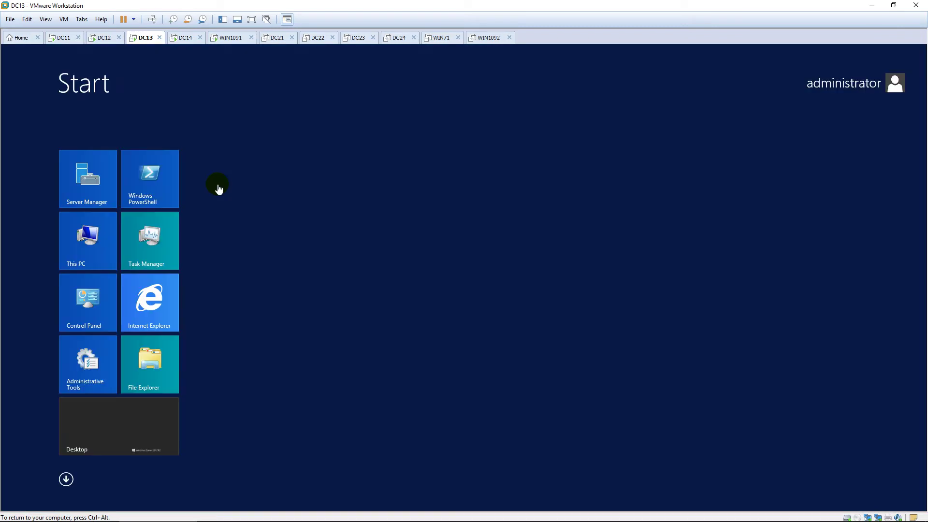
type("ncpa.cpl")
key("Return")
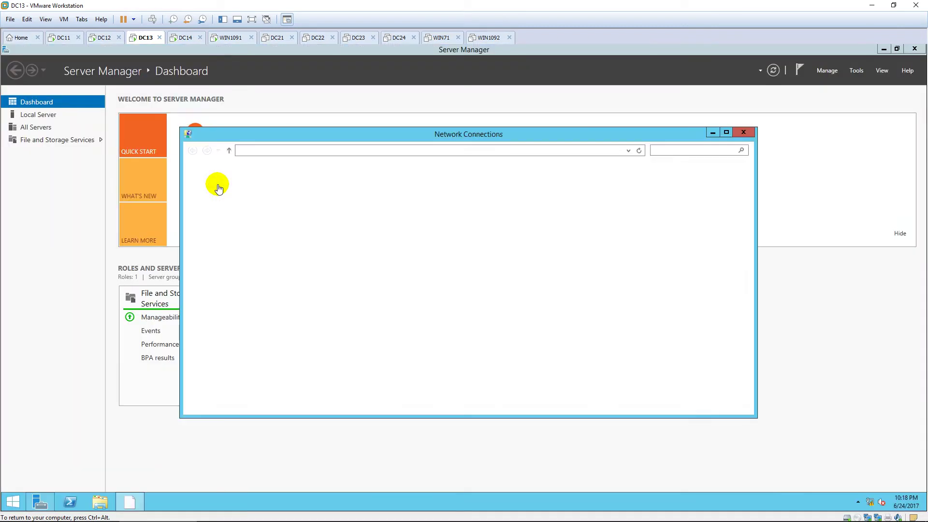
Step: Rename DC13's Ethernet0 connection to LAN
left_click(247, 188)
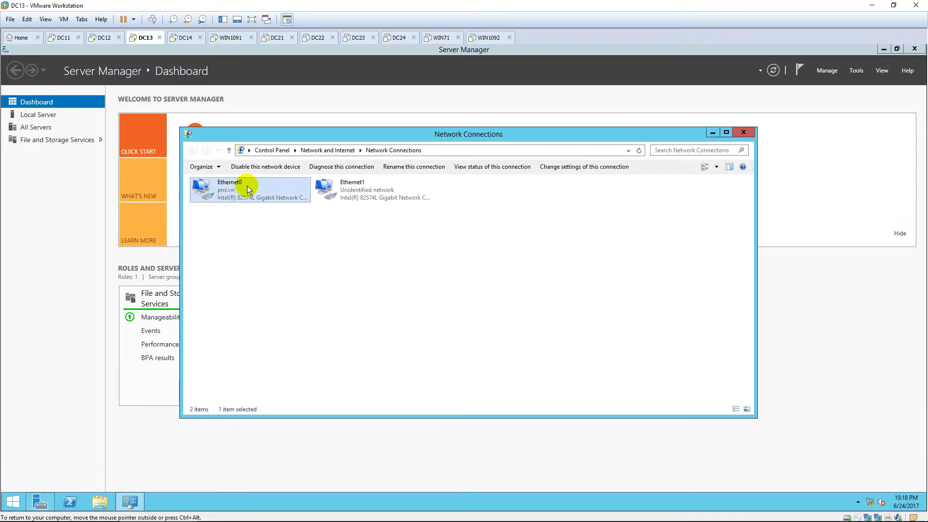
left_click(253, 187)
type("LAN")
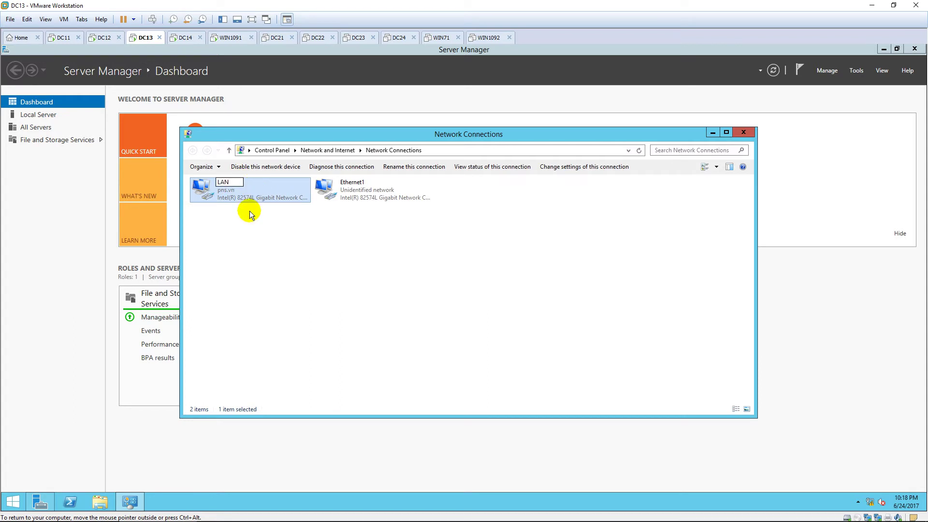
left_click(253, 236)
Step: Review the LAN adapter's IPv4 settings, leaving its 10.0.0.13 address unchanged
double_click(256, 189)
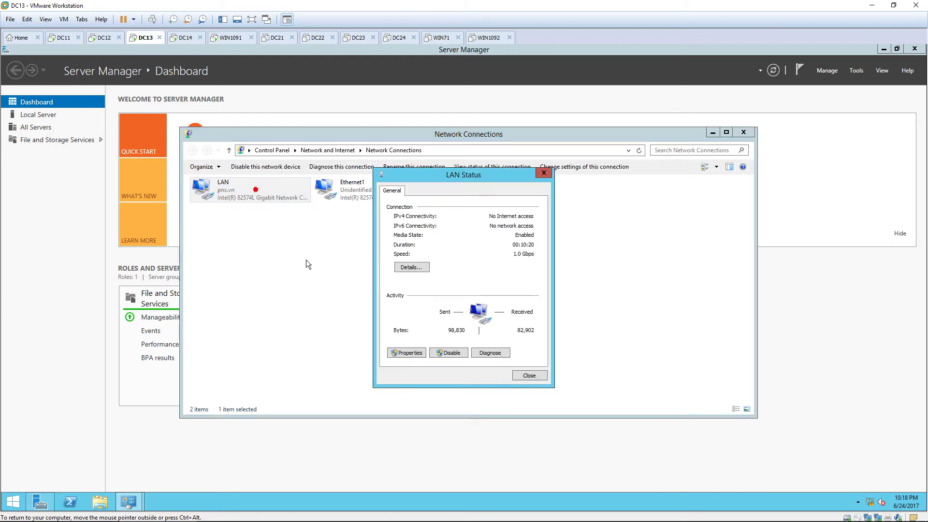
left_click(413, 358)
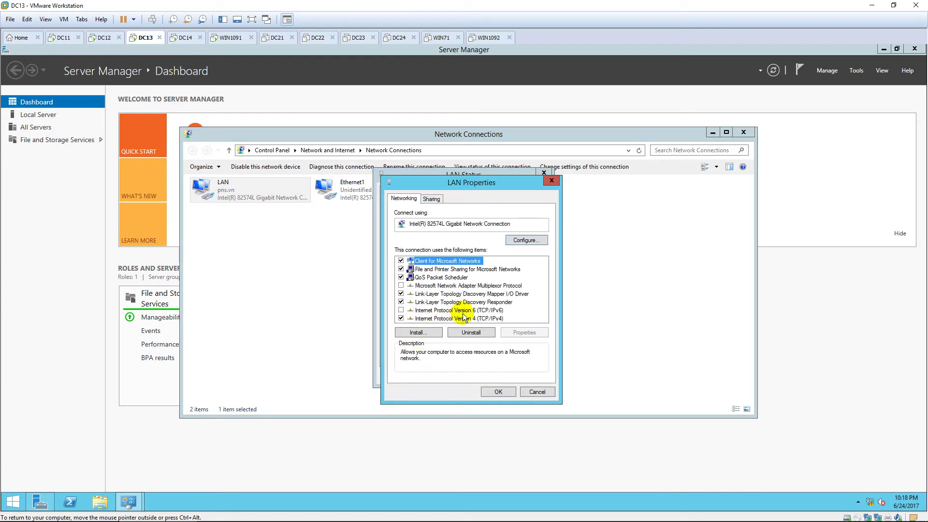
left_click(461, 310)
left_click(466, 318)
double_click(466, 318)
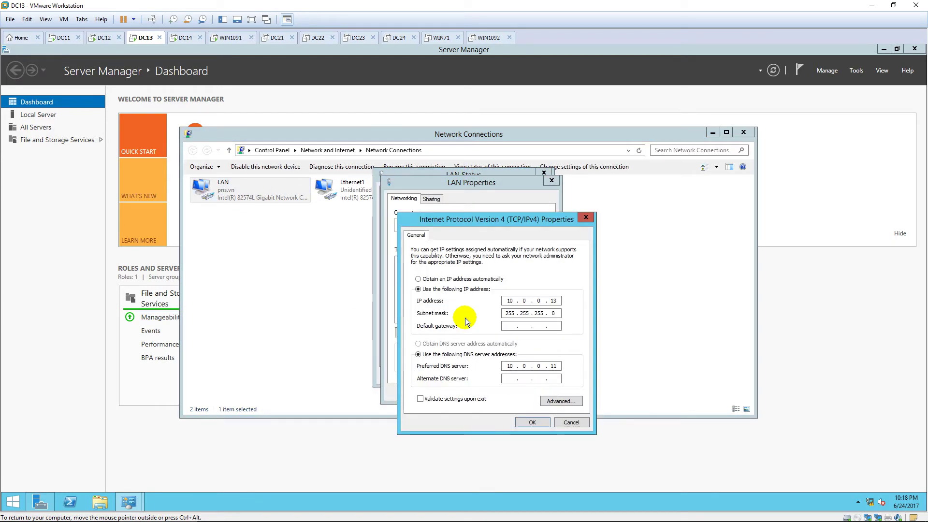
left_click(532, 422)
left_click(503, 391)
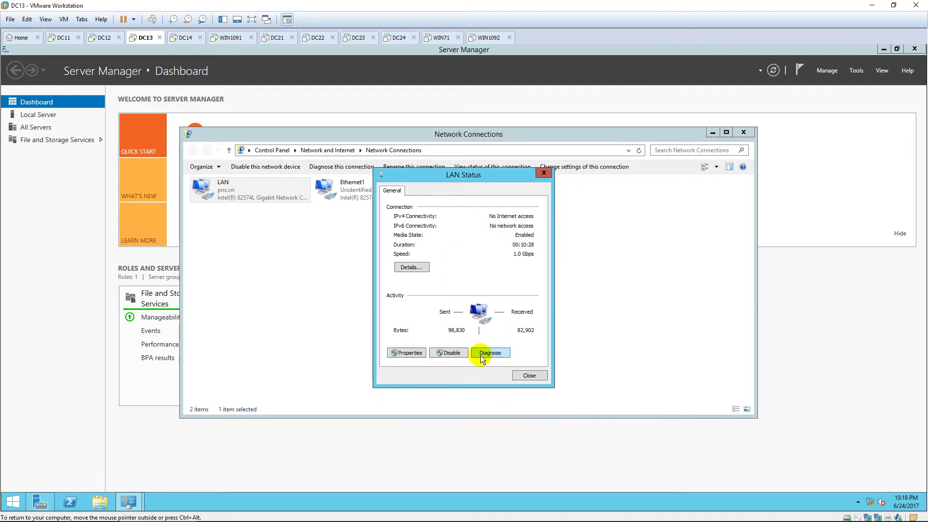
left_click(528, 377)
Step: Rename Ethernet1 to Internet and disable IPv6 on that connection
left_click(357, 184)
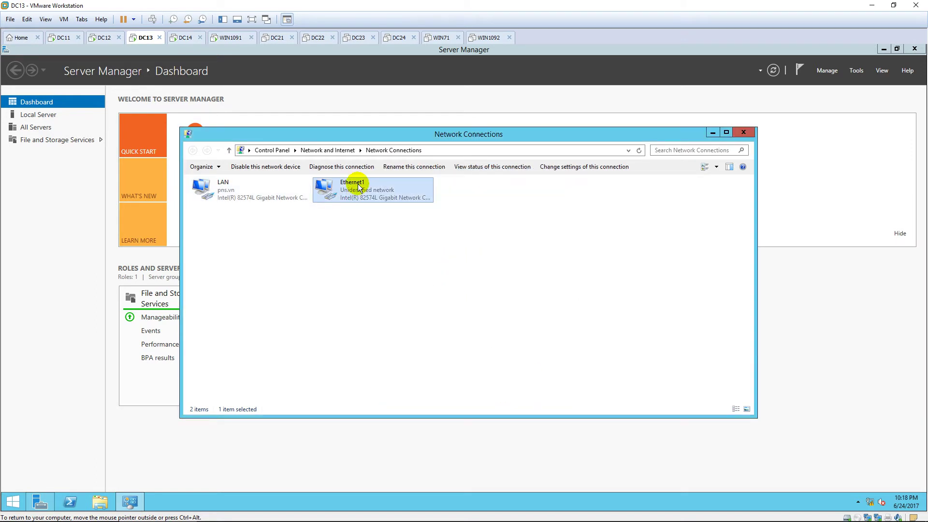
type("Int")
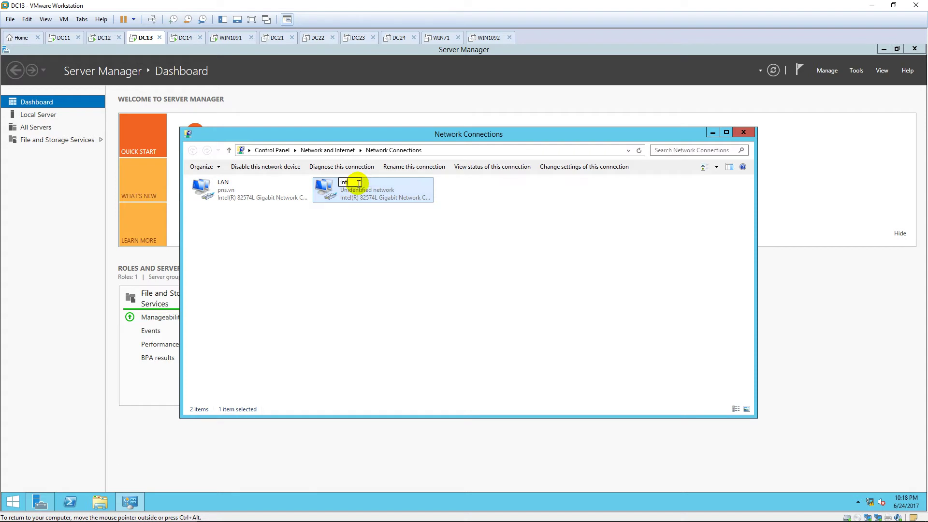
type("ernet")
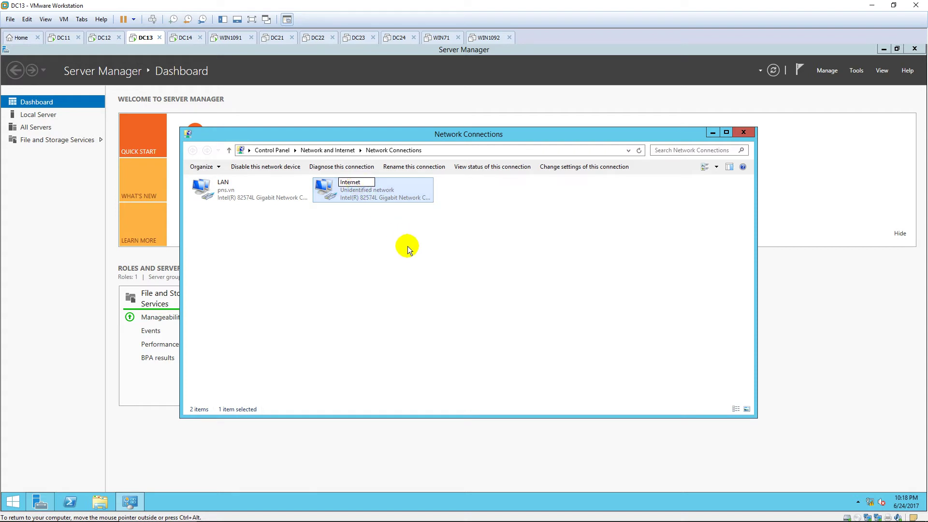
left_click(407, 251)
double_click(378, 193)
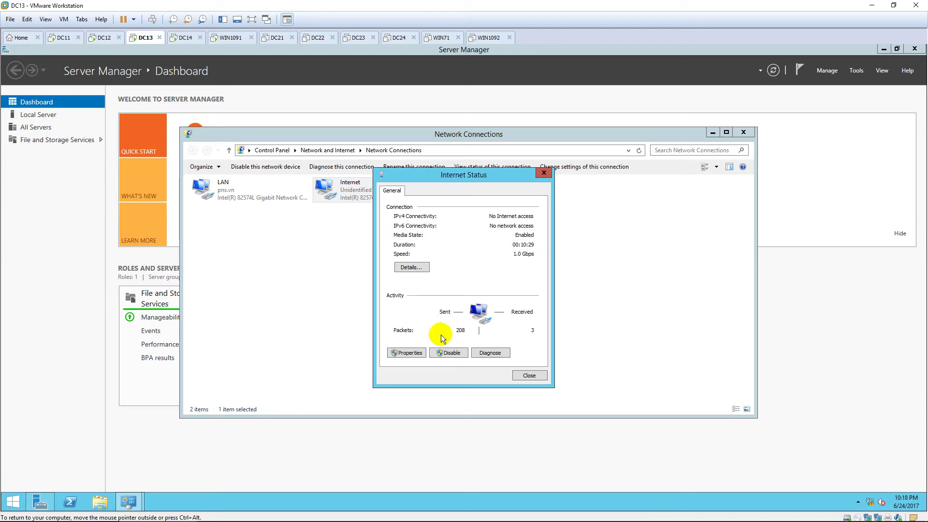
left_click(409, 352)
left_click(401, 310)
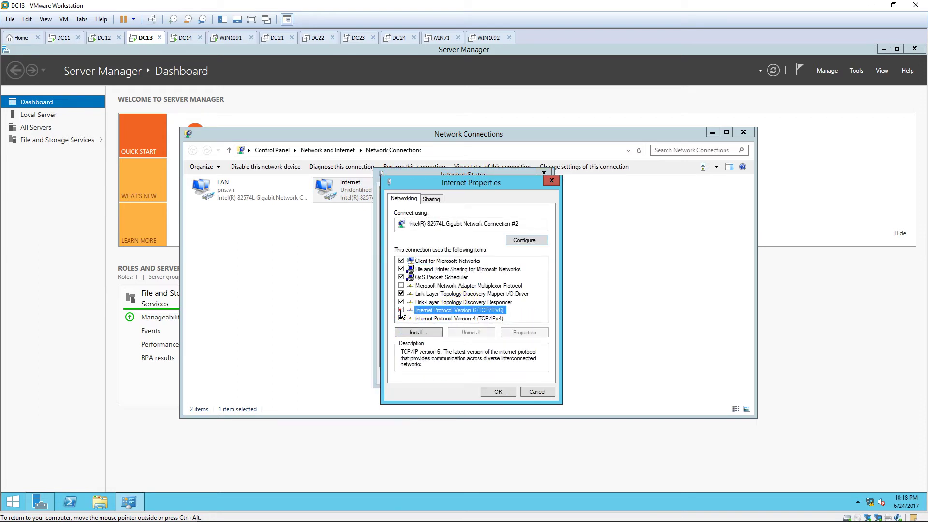
Step: Give the Internet adapter static IPv4 10.0.2.13, mask 255.255.255.0, then close the network windows
double_click(457, 318)
left_click(418, 289)
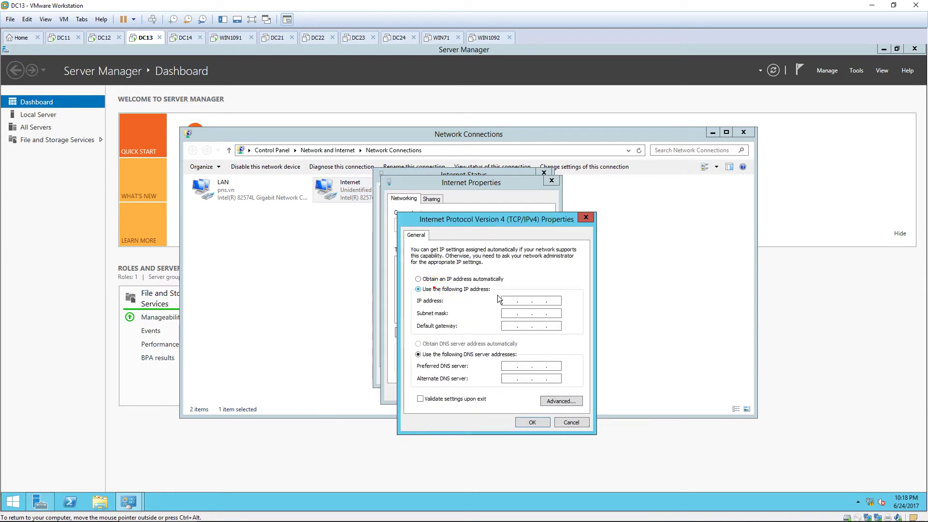
left_click(513, 303)
type("10")
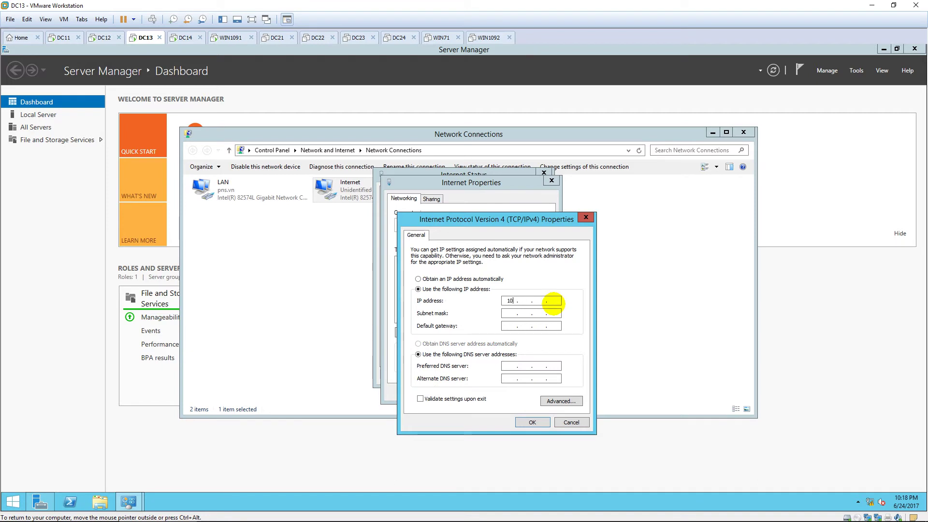
type(".0.2.13")
key("Tab")
type("255 . 255 . 255 . 0")
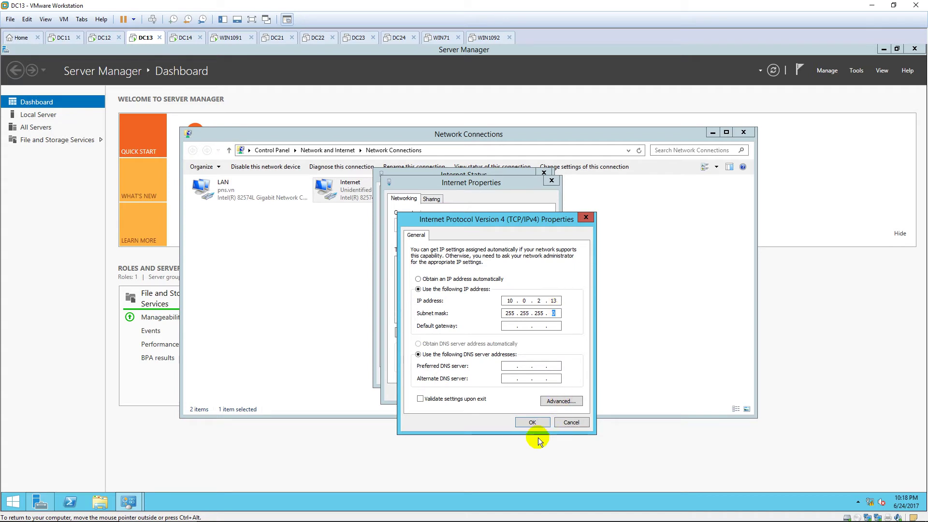
left_click(531, 421)
left_click(507, 395)
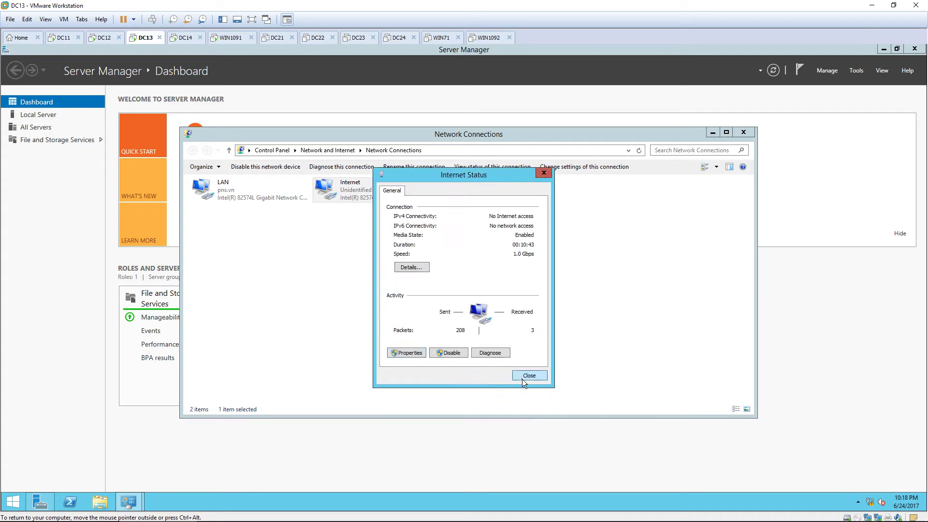
left_click(522, 379)
left_click(738, 135)
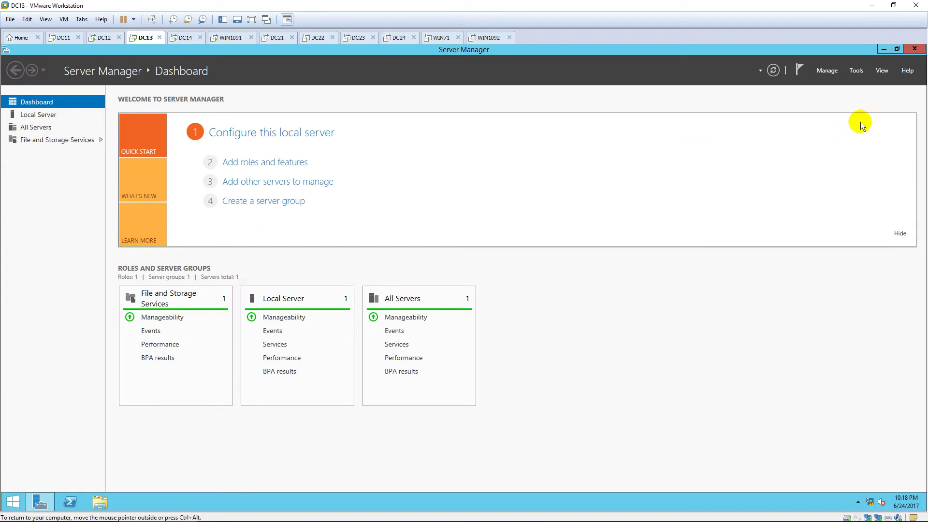
Step: Start the Add Roles and Features wizard as a role-based install on the local server
left_click(827, 70)
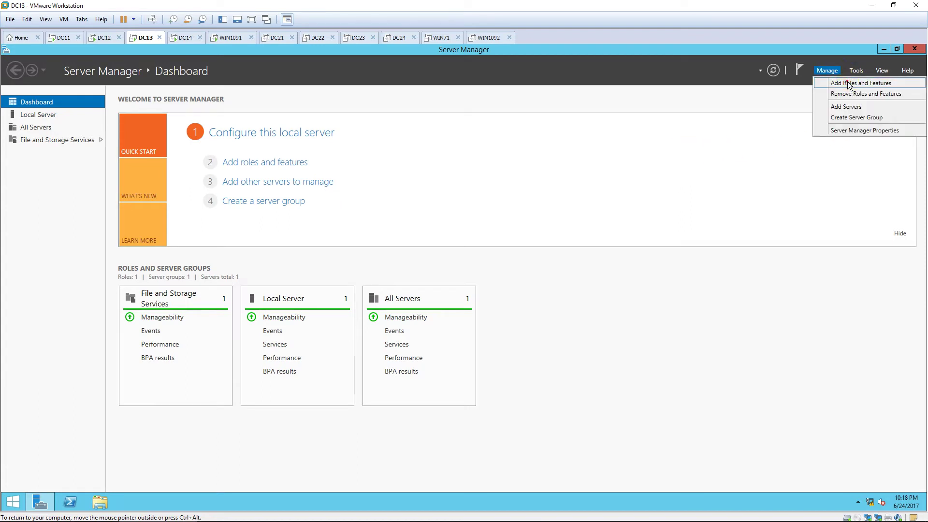
left_click(849, 86)
left_click(430, 127)
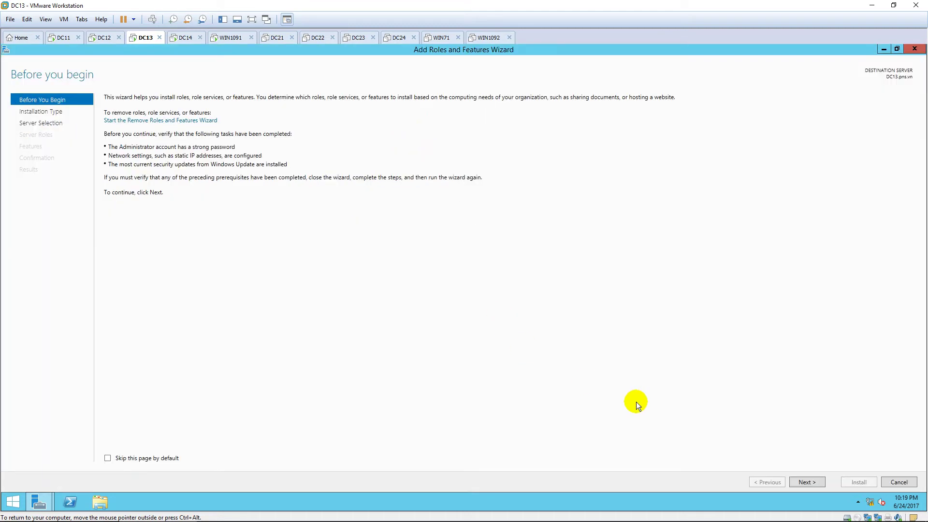
left_click(808, 482)
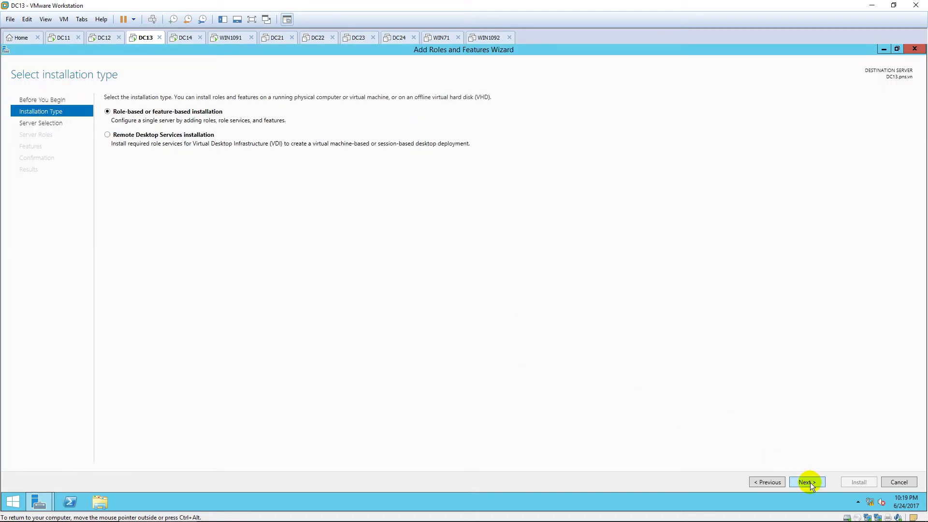
left_click(807, 481)
left_click(807, 481)
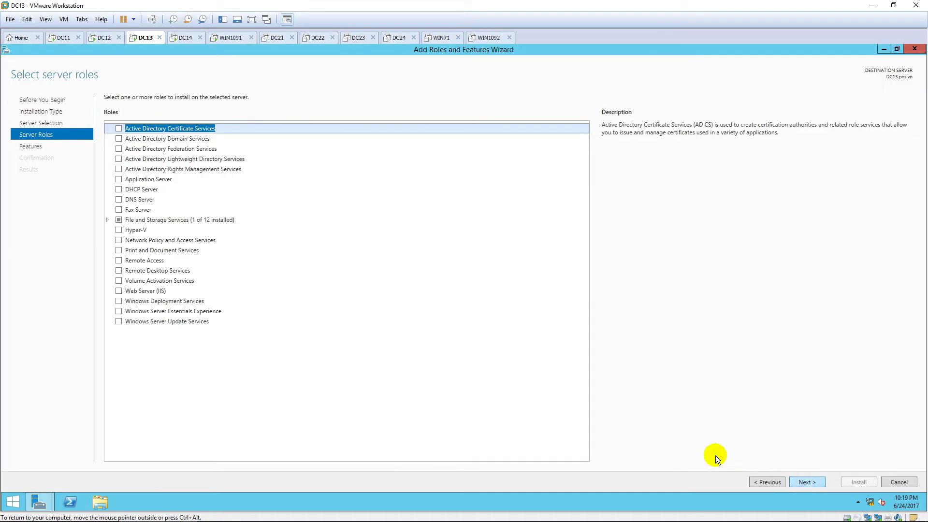
Step: Select the Remote Access role with the Routing role service and required features, keeping Web Server defaults
left_click(118, 261)
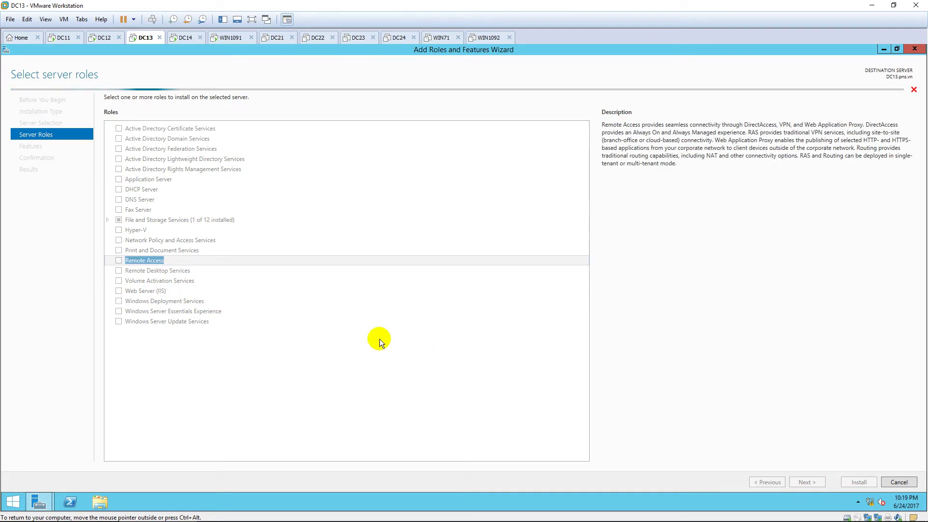
left_click(806, 481)
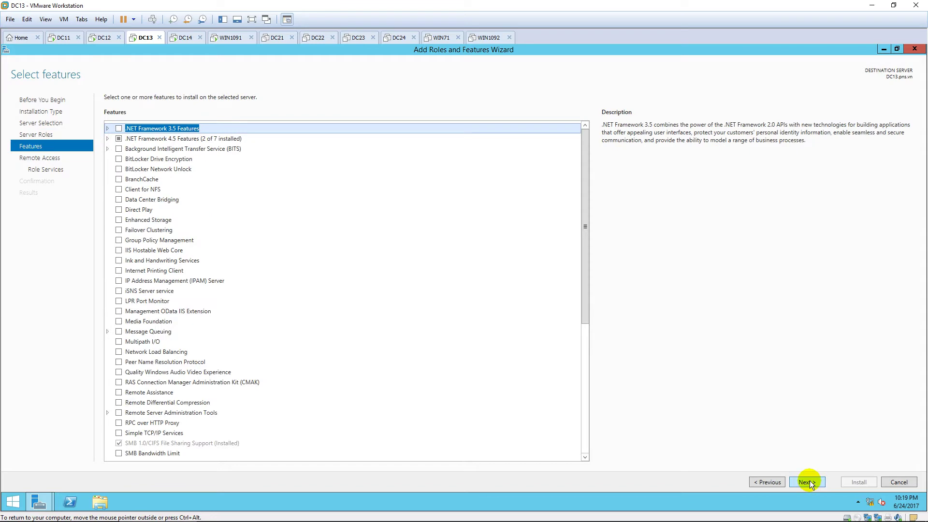
left_click(807, 481)
left_click(807, 482)
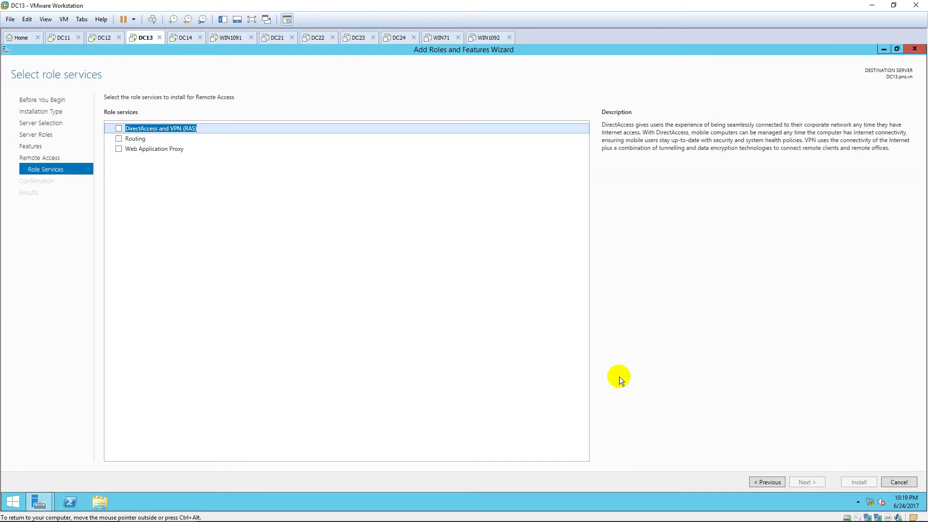
left_click(119, 139)
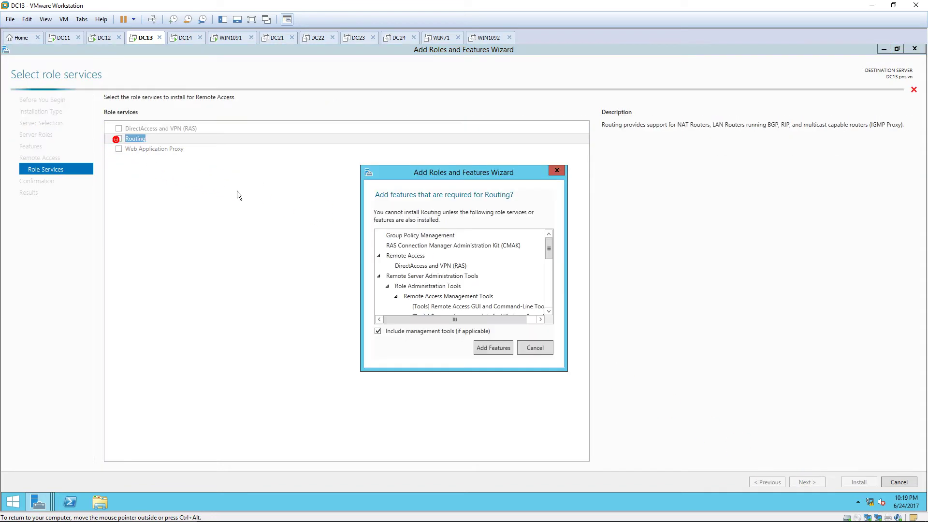
left_click(489, 348)
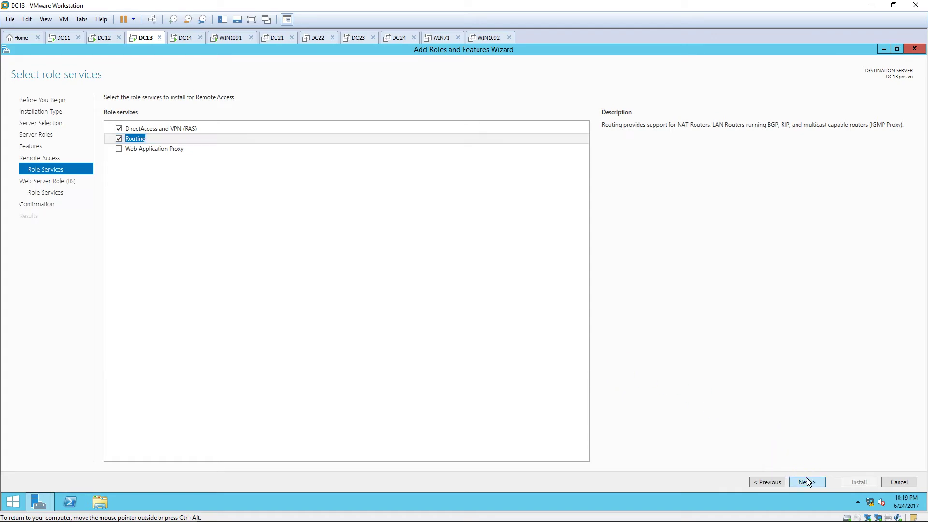
left_click(805, 480)
left_click(804, 481)
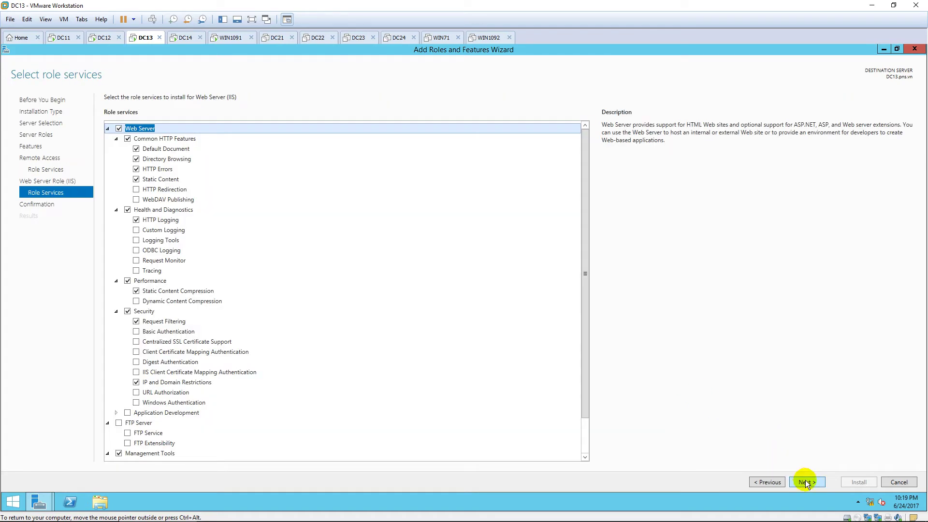
left_click(805, 481)
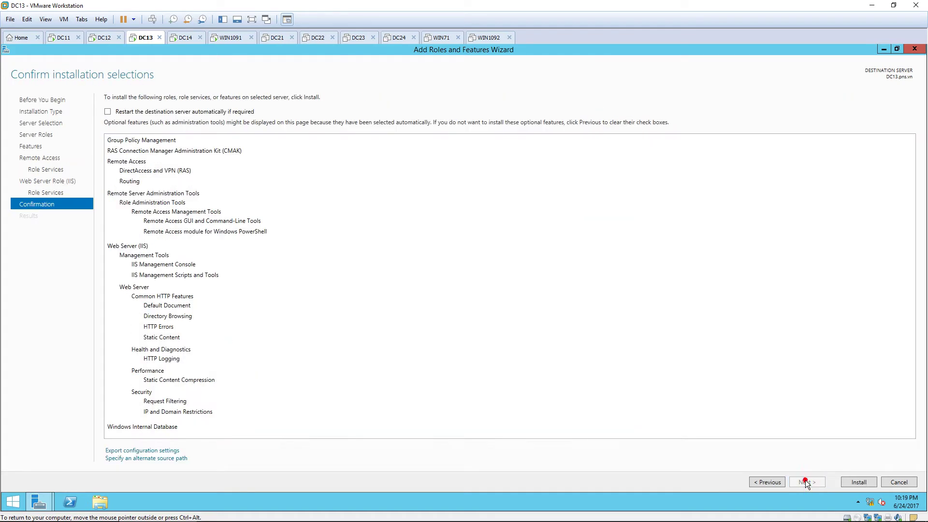
Step: Install Remote Access, Routing, Web Server (IIS) components and Windows Internal Database on DC13
left_click(851, 482)
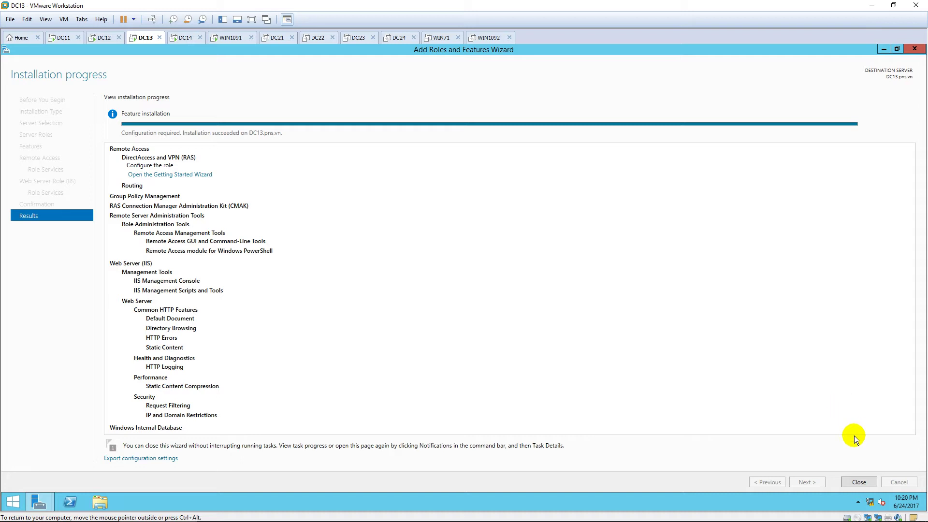
Step: Launch the Routing and Remote Access console and start Configure and Enable Routing and Remote Access for DC13 (local)
left_click(859, 481)
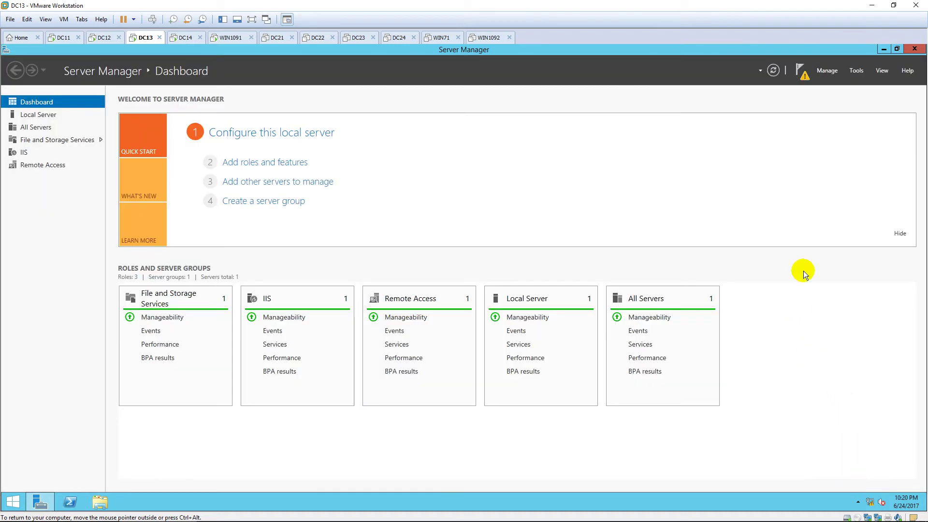
left_click(855, 70)
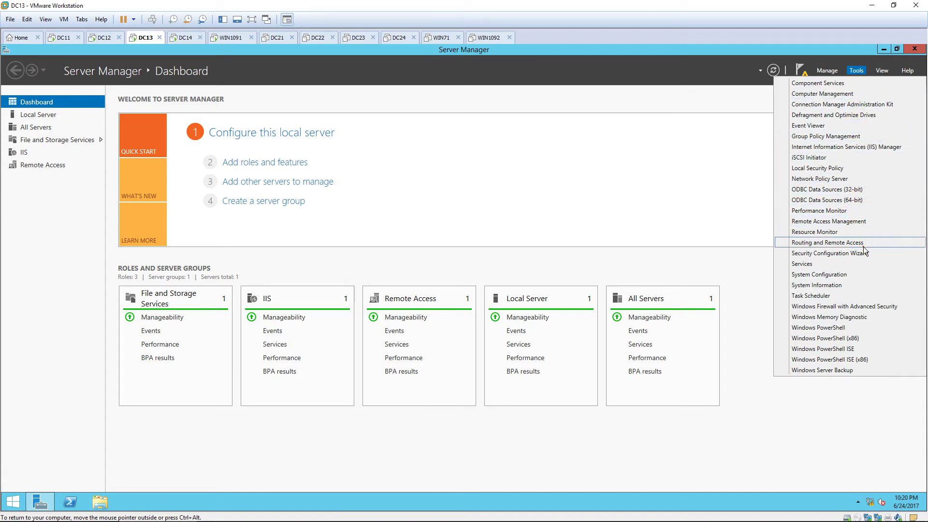
left_click(828, 242)
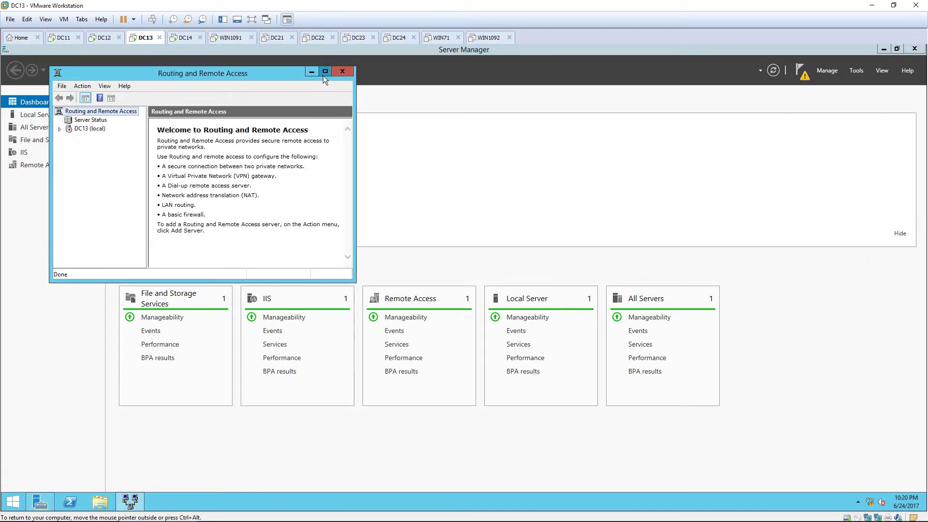
left_click(324, 72)
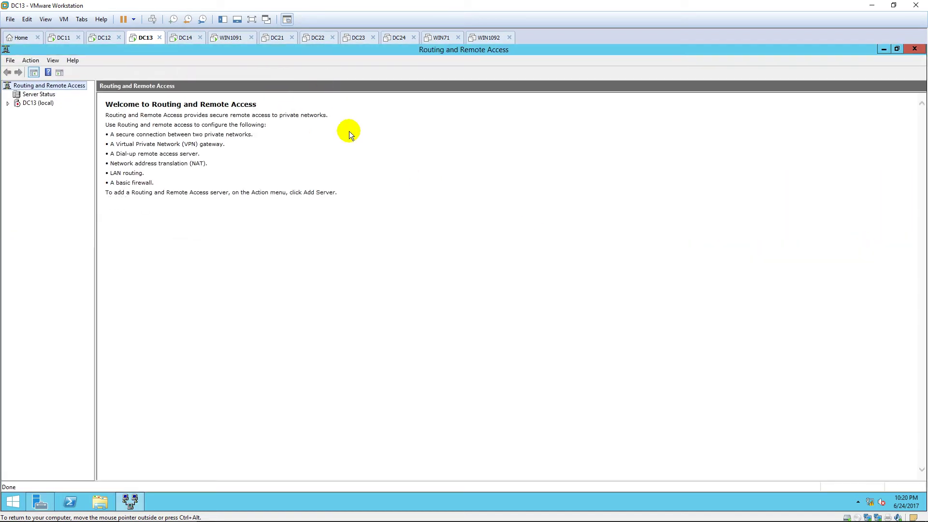
right_click(30, 102)
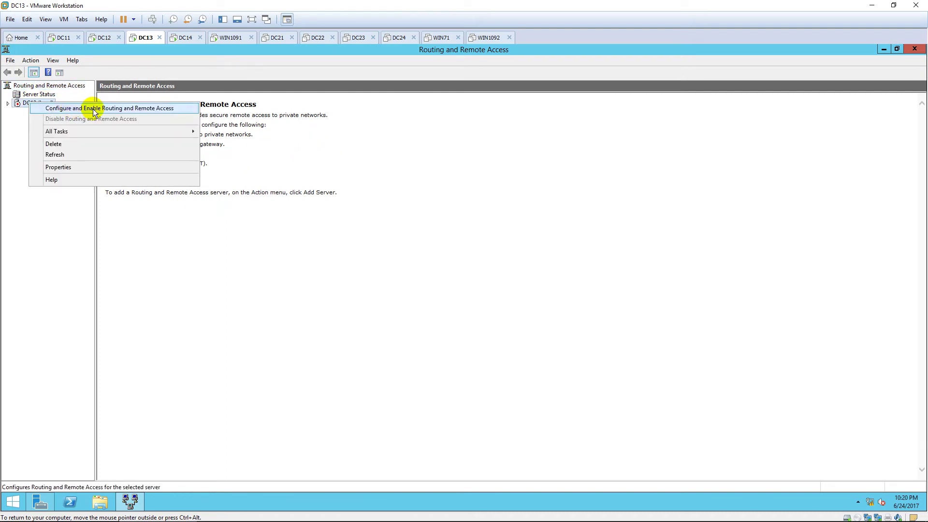
left_click(187, 108)
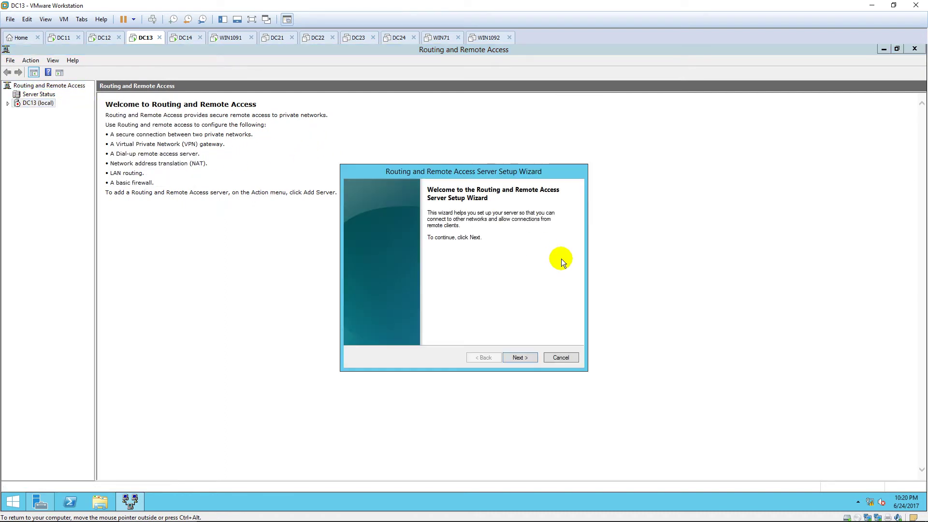
left_click(530, 357)
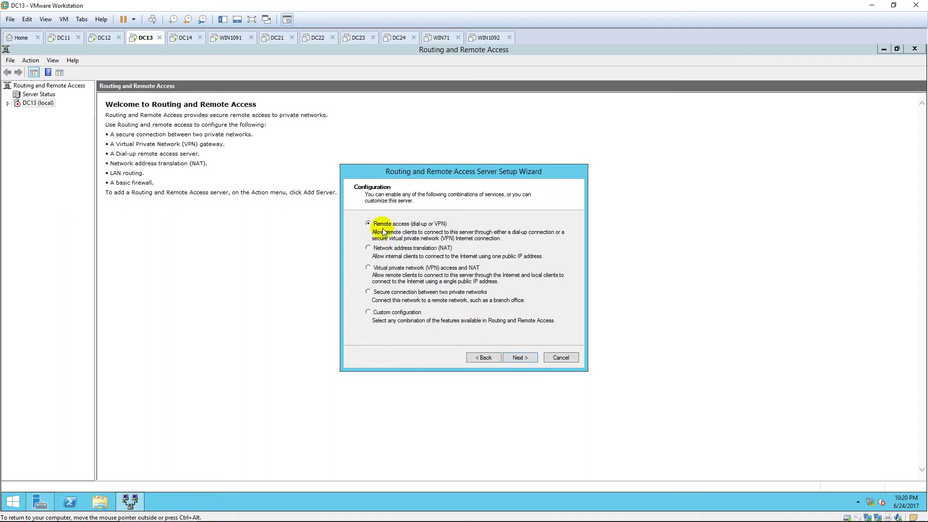
Step: Choose remote access with VPN connections through the Internet interface
left_click(369, 224)
left_click(515, 357)
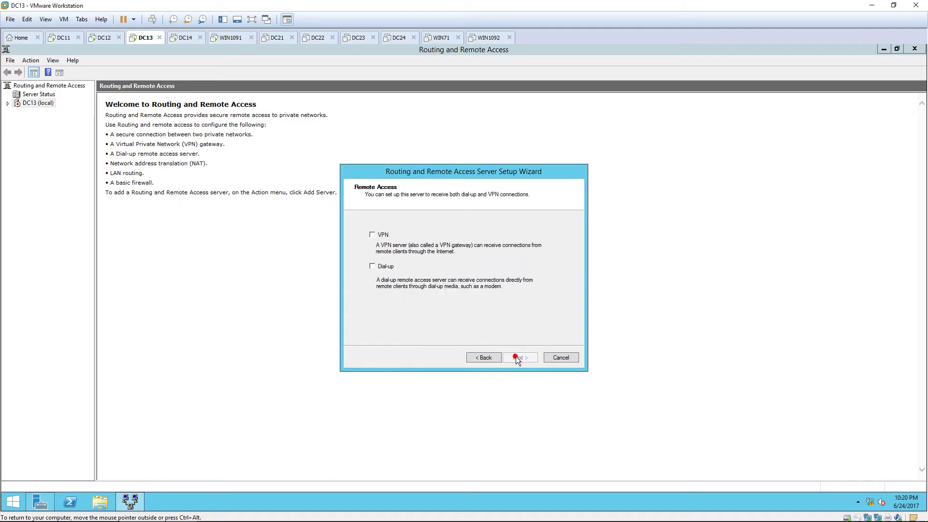
left_click(372, 234)
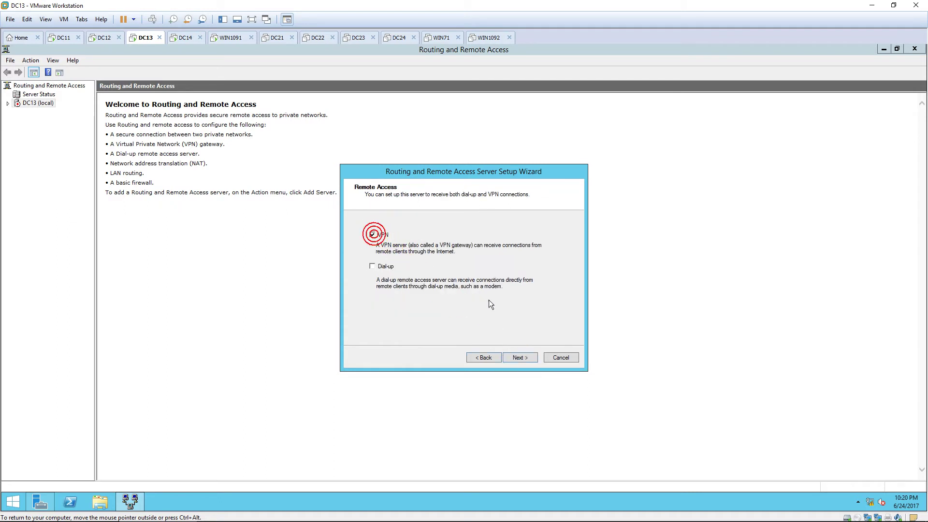
left_click(523, 359)
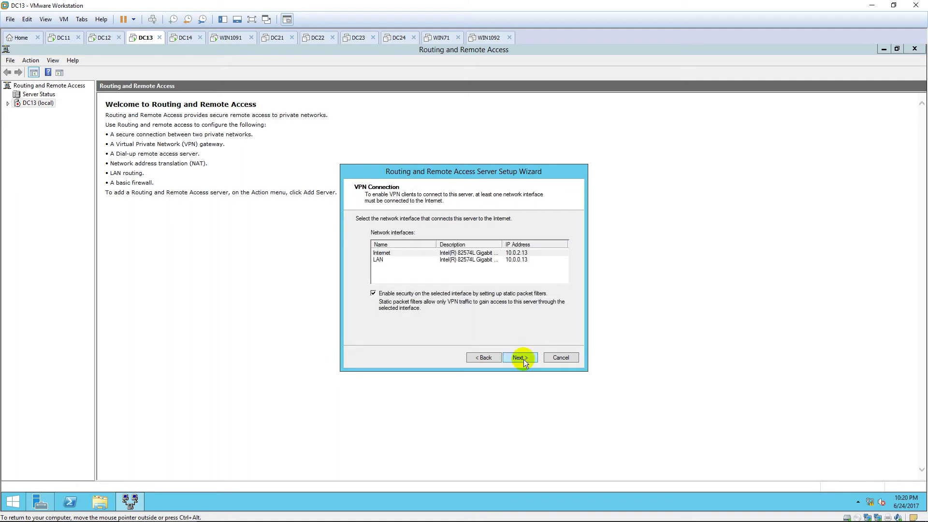
left_click(472, 253)
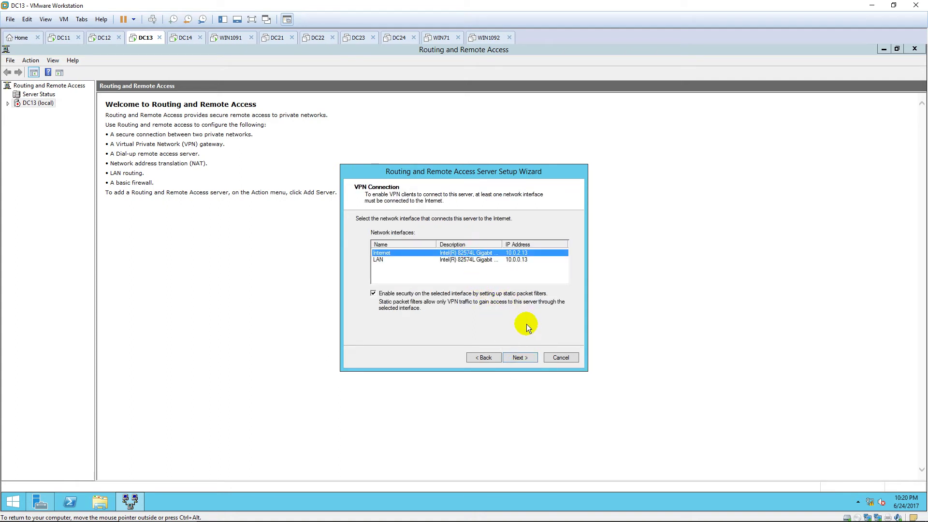
left_click(522, 358)
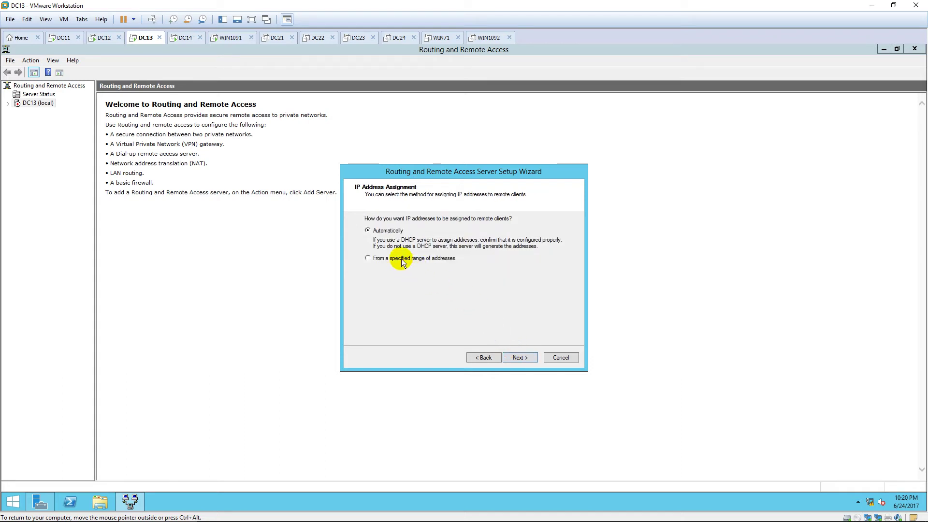
Step: Assign VPN clients addresses from the range 10.0.10.100 to 10.0.10.200
left_click(401, 260)
left_click(520, 358)
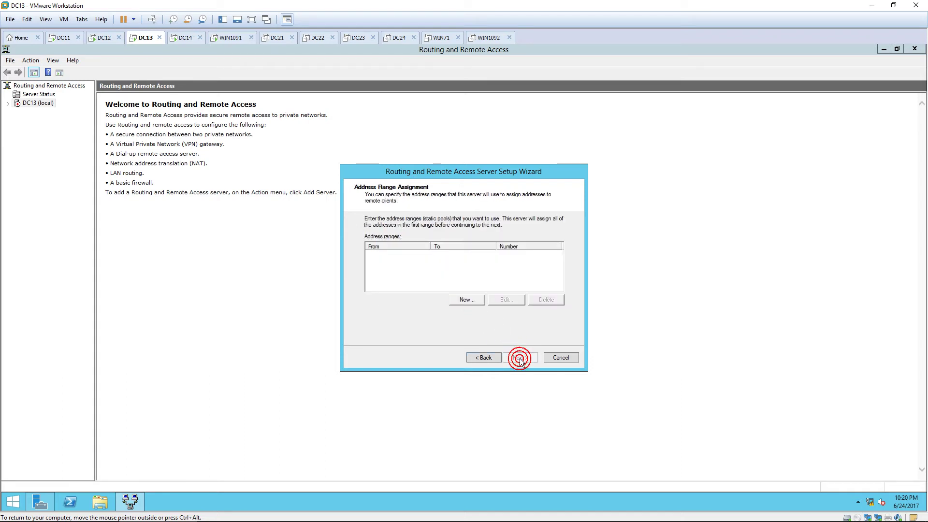
left_click(480, 300)
type("10.")
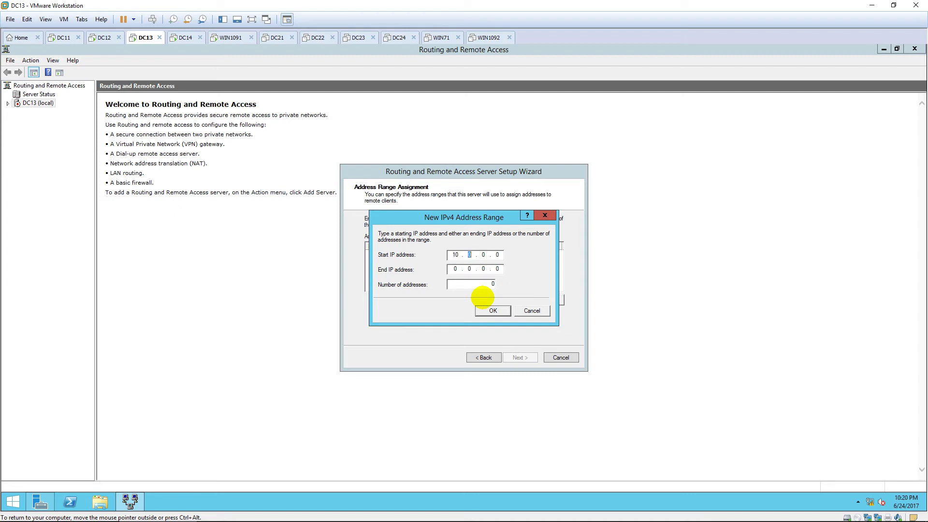
type("0.10.")
type("100")
type("10.0.")
type("10.200")
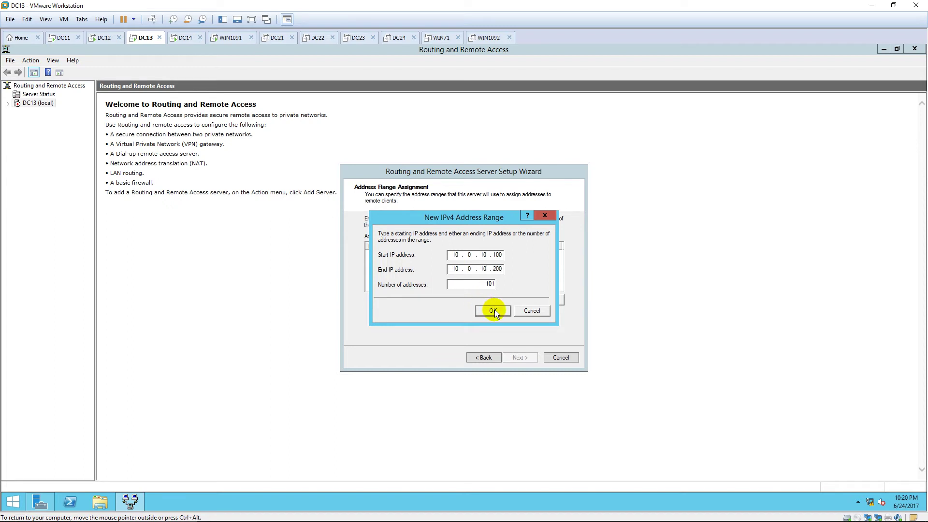
left_click(493, 310)
Step: Authenticate through primary RADIUS server 10.0.0.12 with a shared secret
left_click(516, 357)
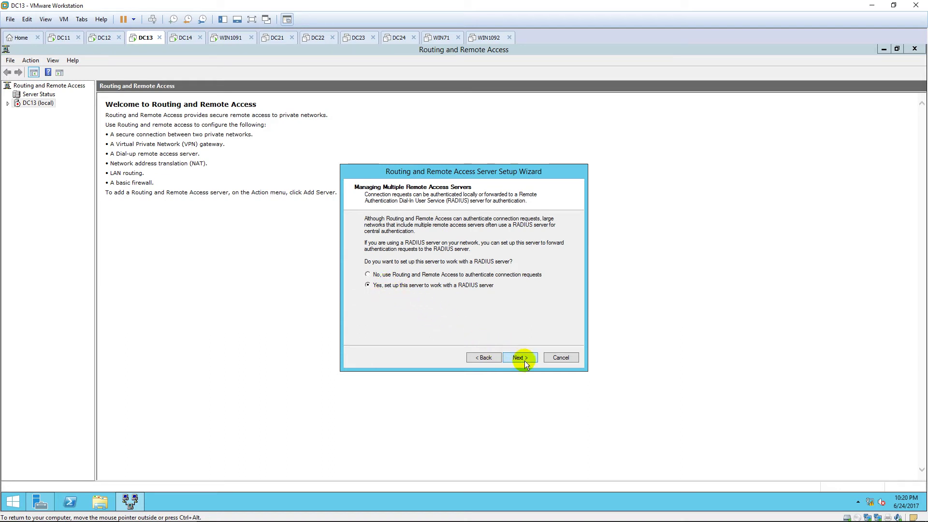
left_click(526, 358)
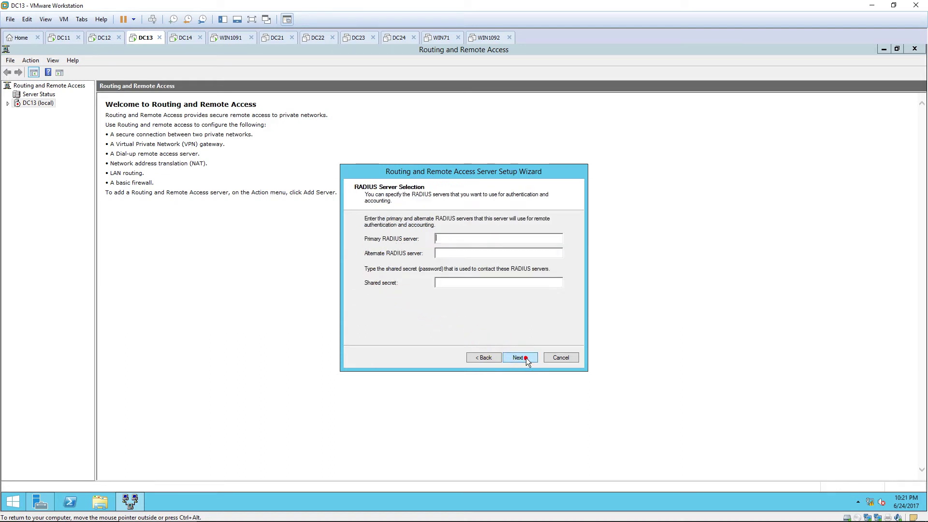
type("10.0.")
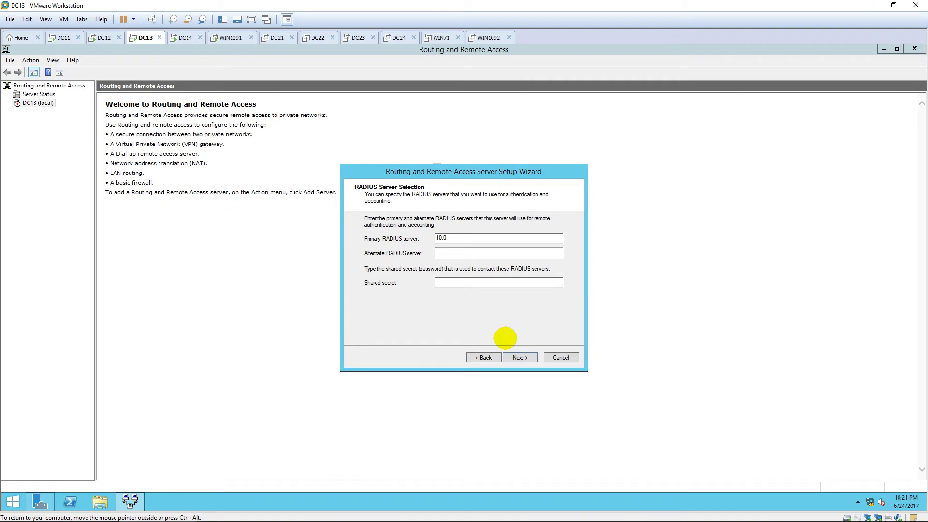
type("0.12")
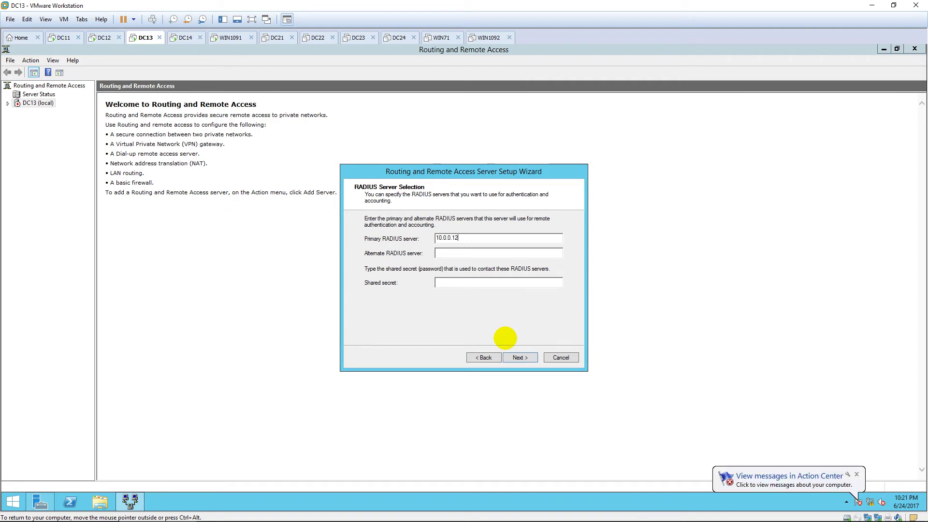
key("Tab")
type("******")
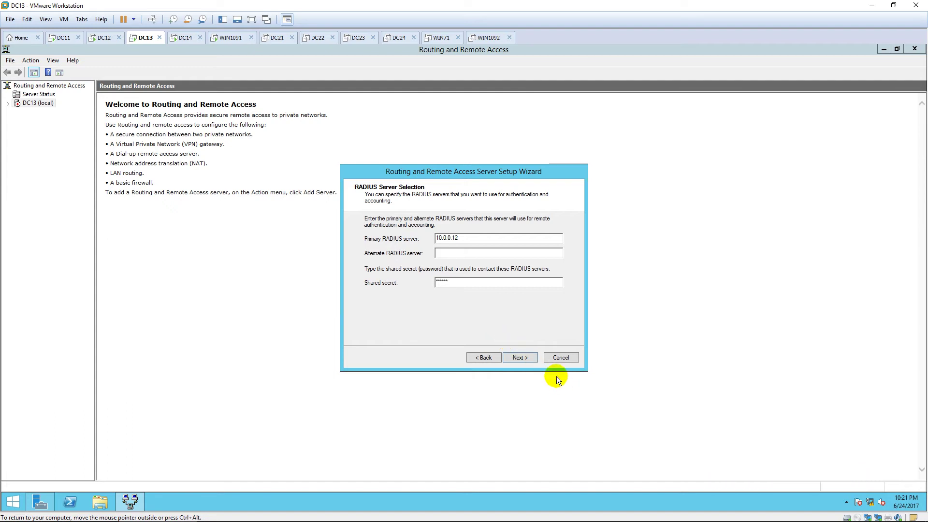
left_click(527, 357)
Step: Finish the wizard, acknowledging the firewall port warning and DHCP Relay Agent notice
left_click(526, 358)
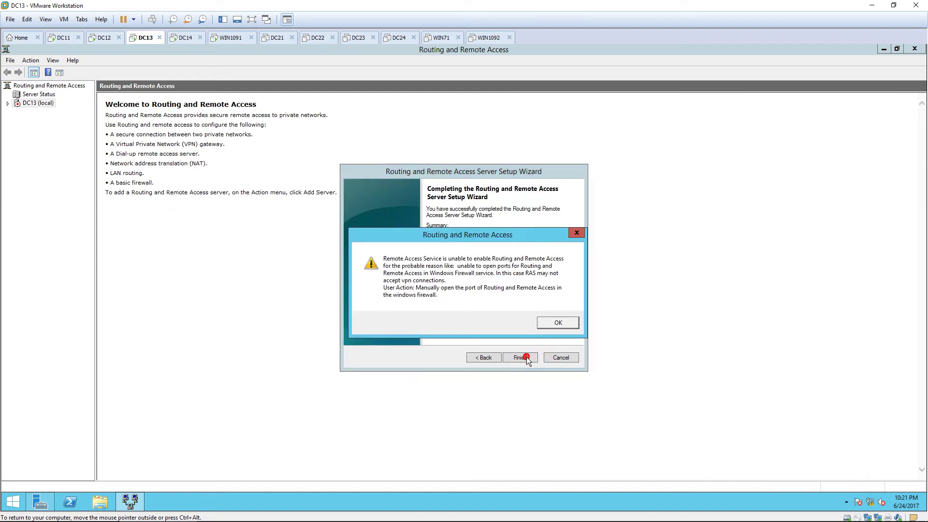
left_click(556, 325)
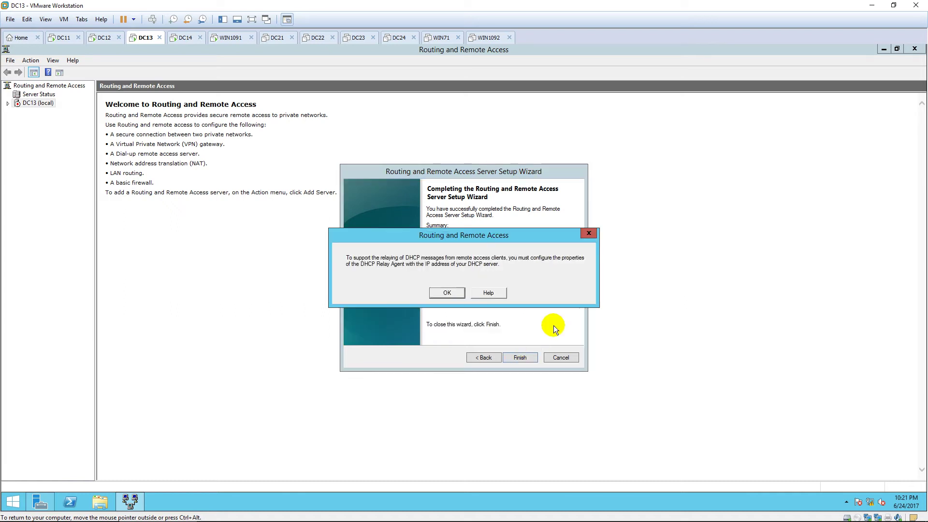
left_click(445, 293)
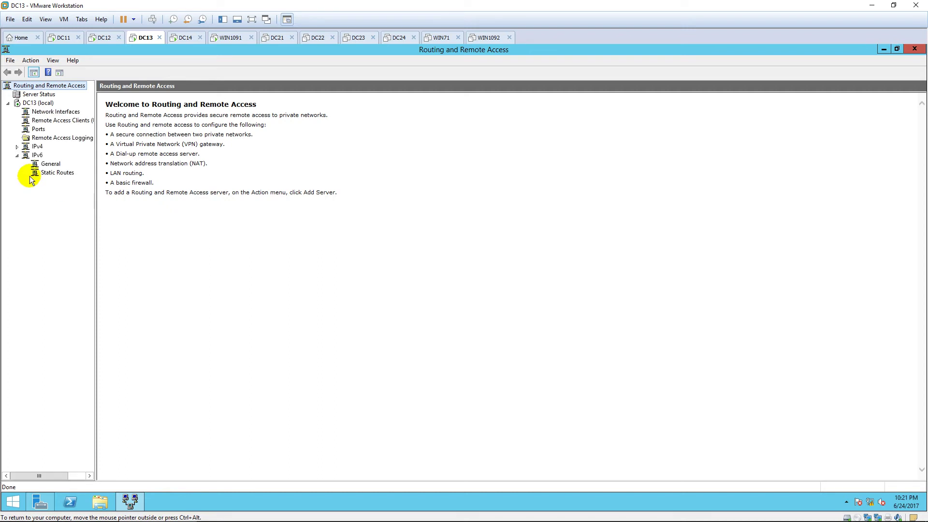
Step: Widen the console tree and restart the DC13 (local) Routing and Remote Access service
left_click_drag(95, 207, 117, 210)
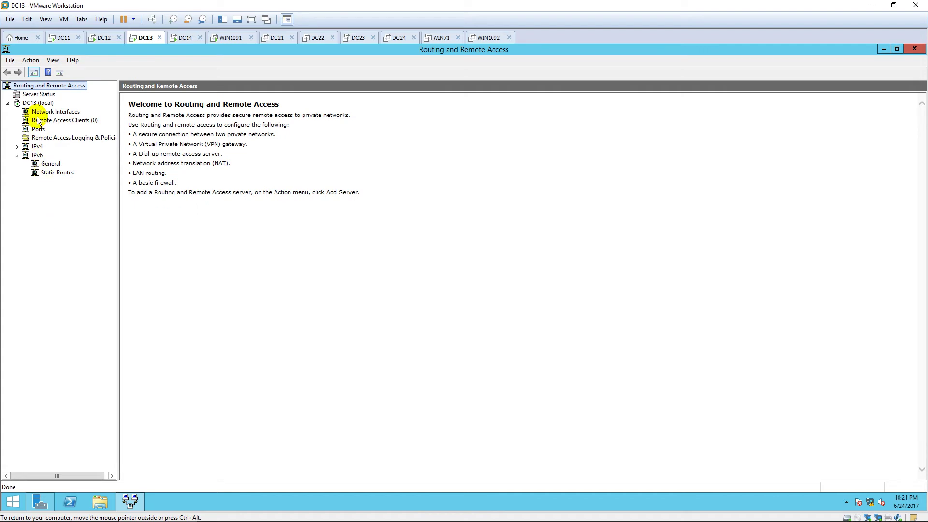
right_click(37, 103)
mouse_move(79, 142)
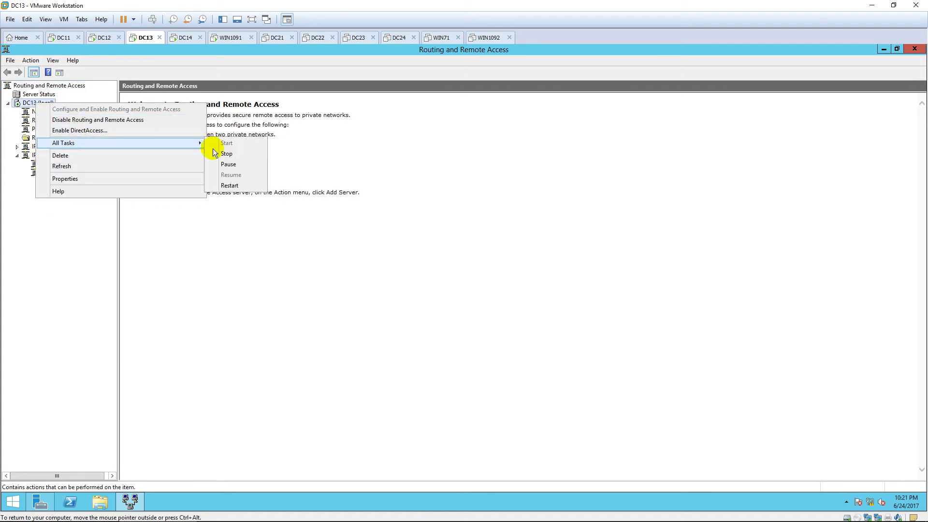
left_click(230, 185)
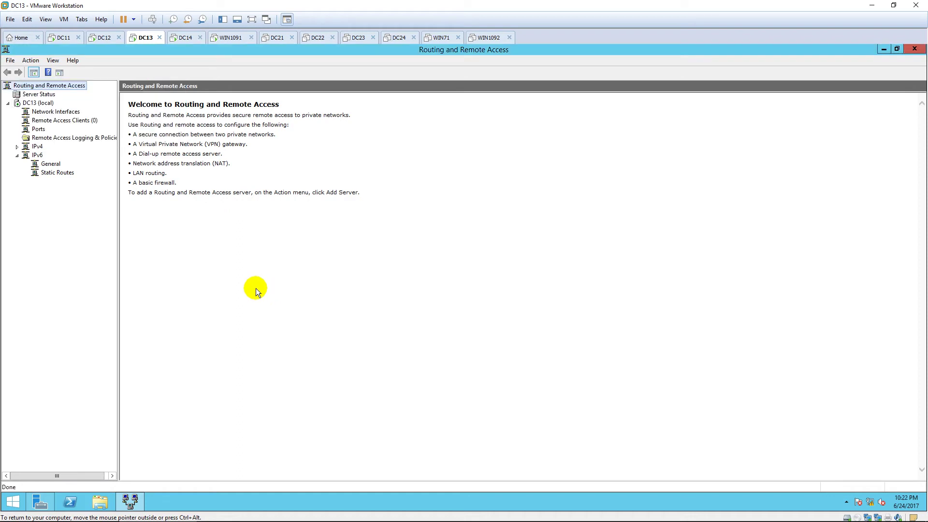
Step: Sign in on WIN1091 with the account password and launch Network Connections via ncpa.cpl
left_click(230, 38)
left_click(129, 96)
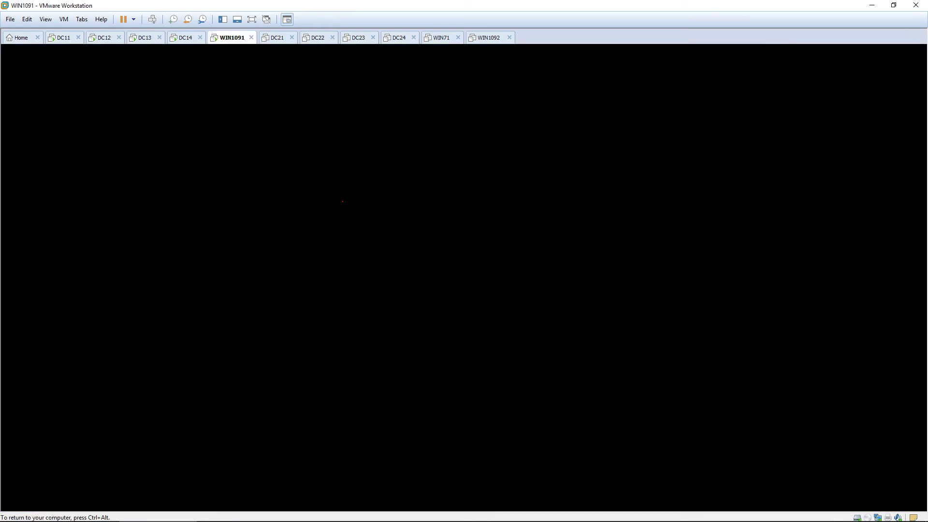
left_click(690, 354)
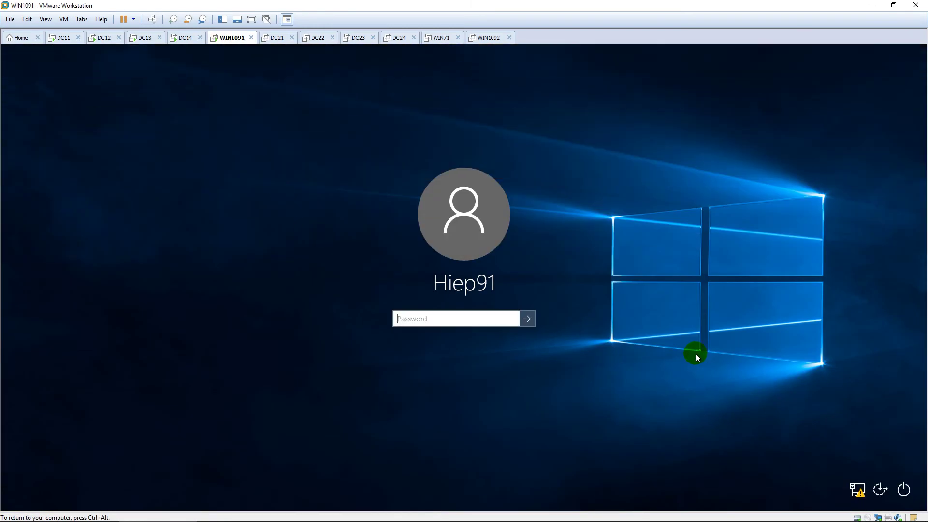
type("P@ssw0rd")
key("Return")
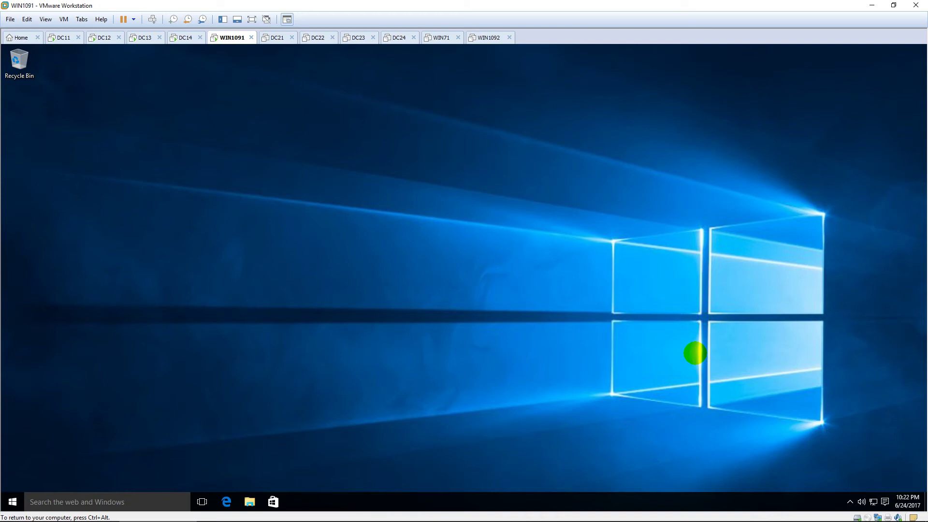
key("super")
type("n")
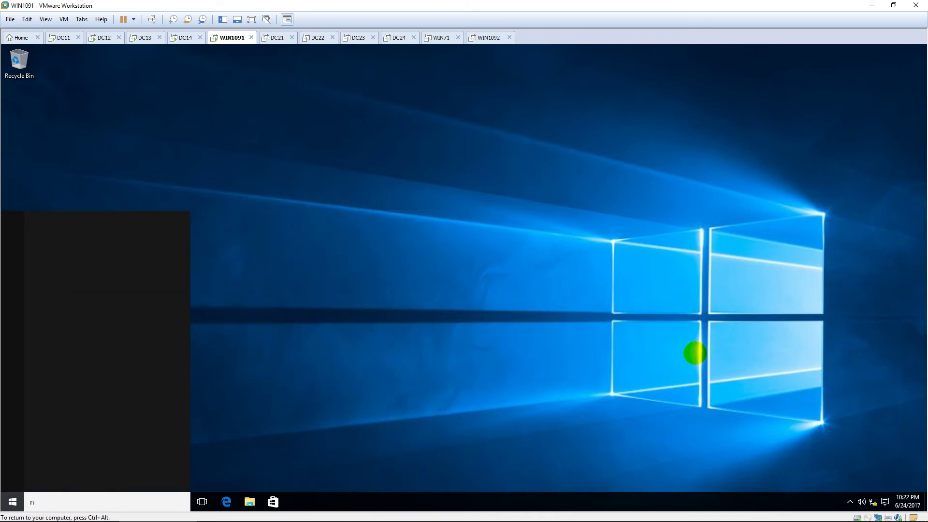
type("cpa.cpl")
key("Return")
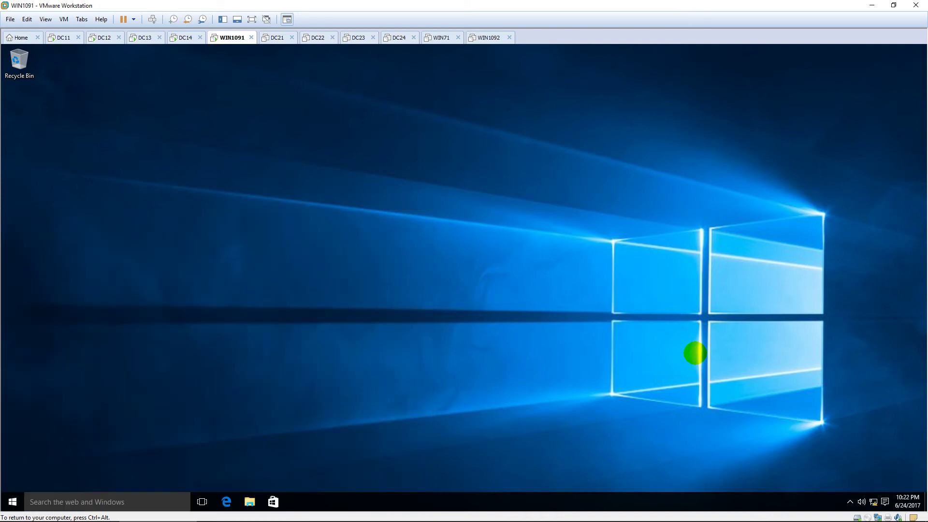
Step: Set Ethernet0's IPv4 address to 10.0.2.91 with default gateway 10.0.2.13
double_click(278, 178)
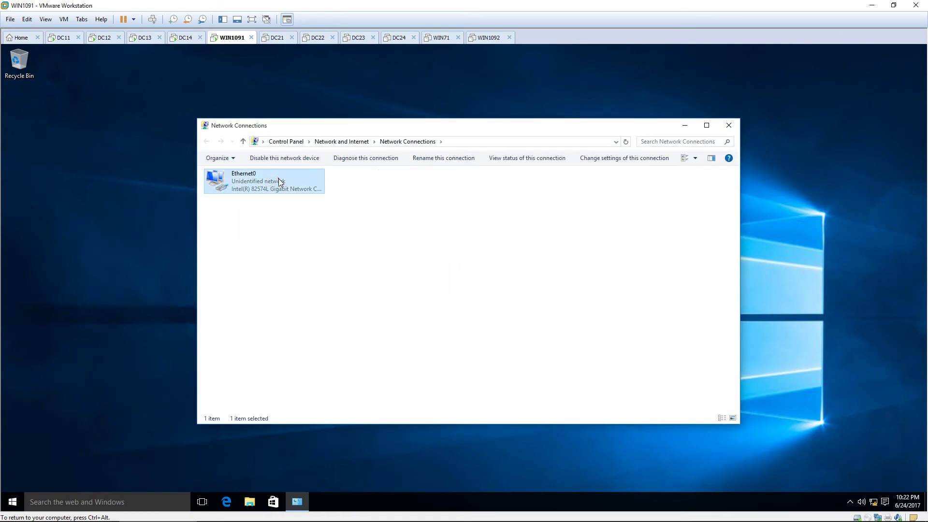
left_click(411, 347)
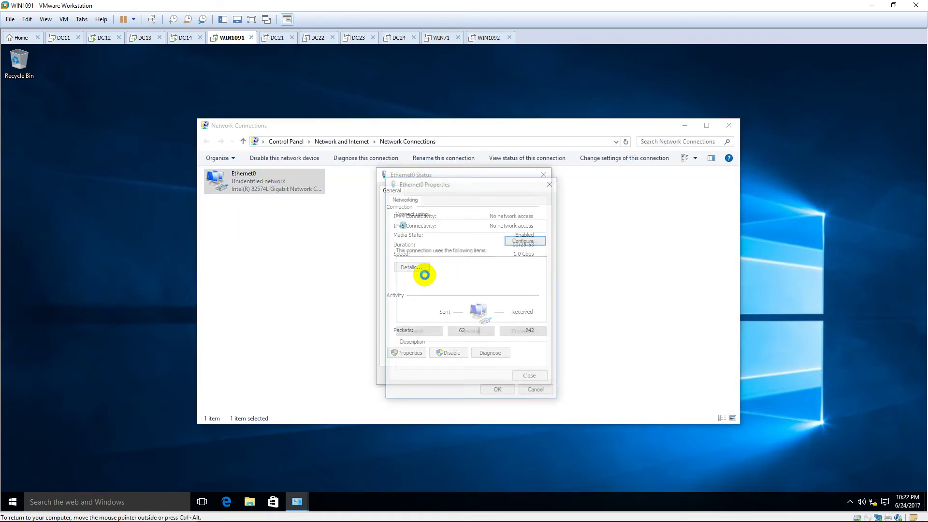
double_click(460, 287)
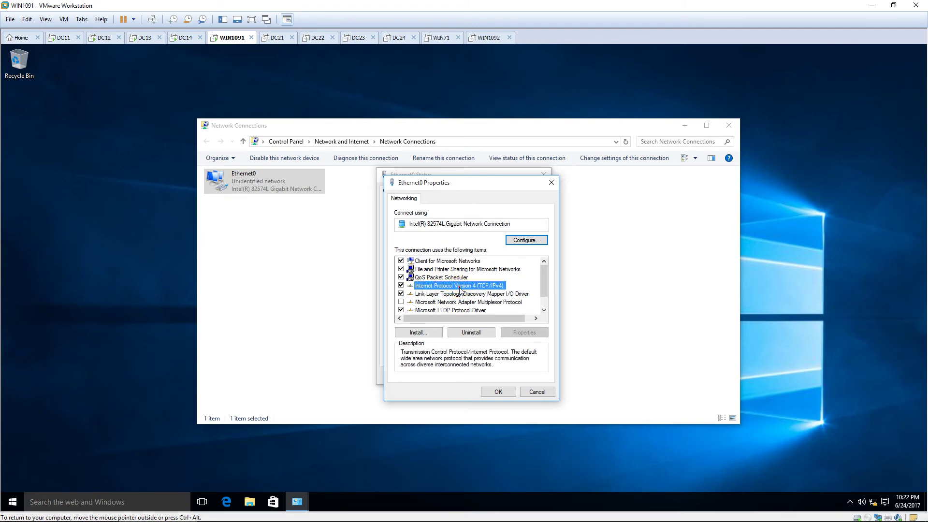
double_click(539, 301)
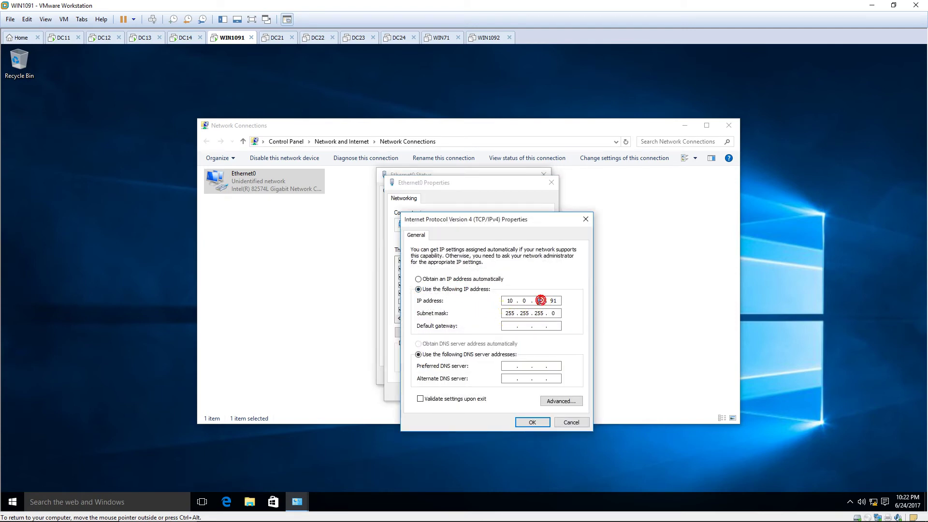
type("2")
left_click(518, 327)
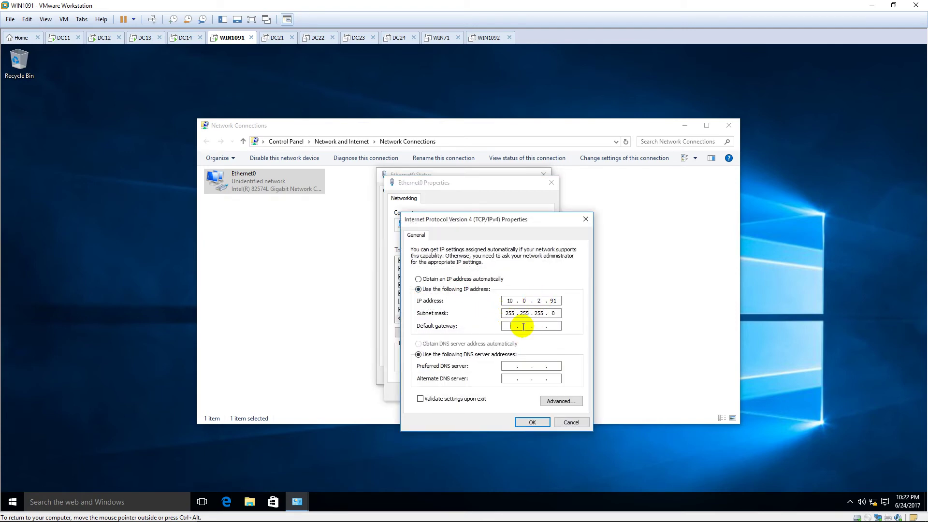
type("10.0.2.13")
left_click(532, 422)
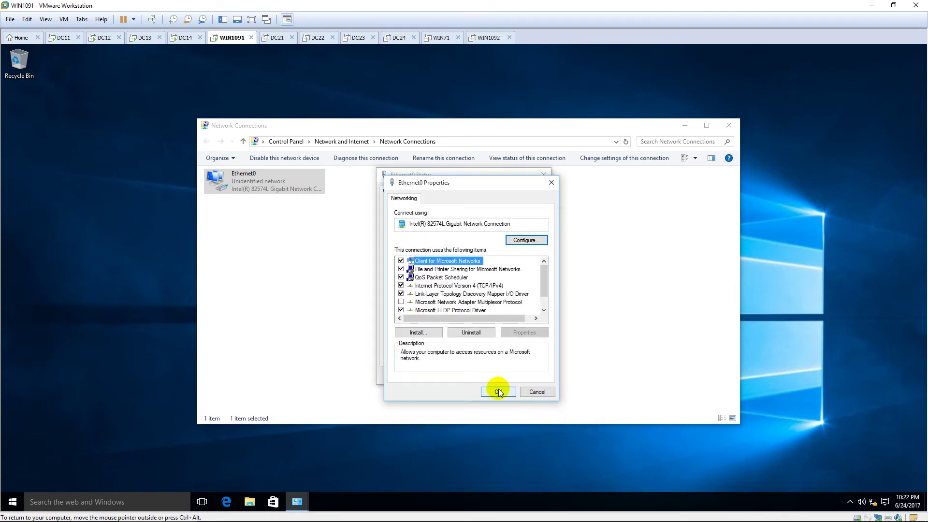
left_click(498, 390)
left_click(529, 375)
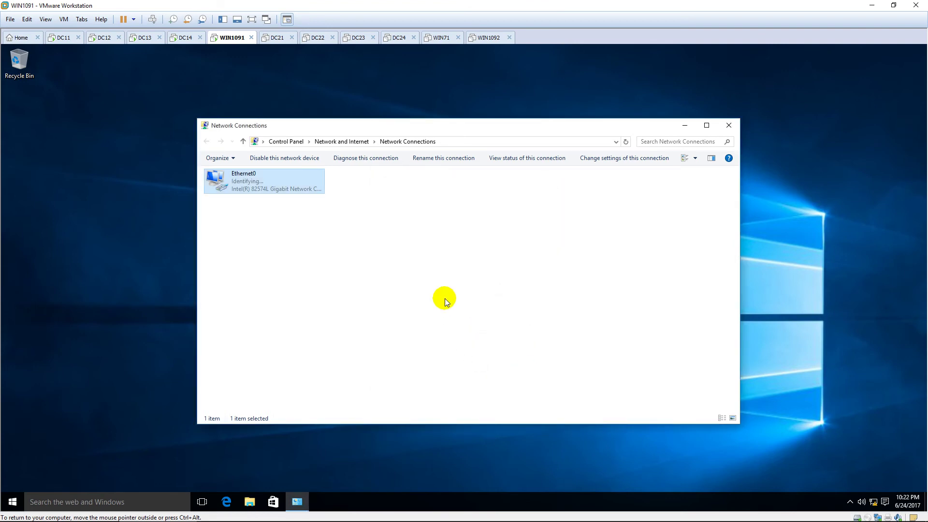
Step: Make WIN1091 discoverable on the network and close Network Connections
left_click(830, 231)
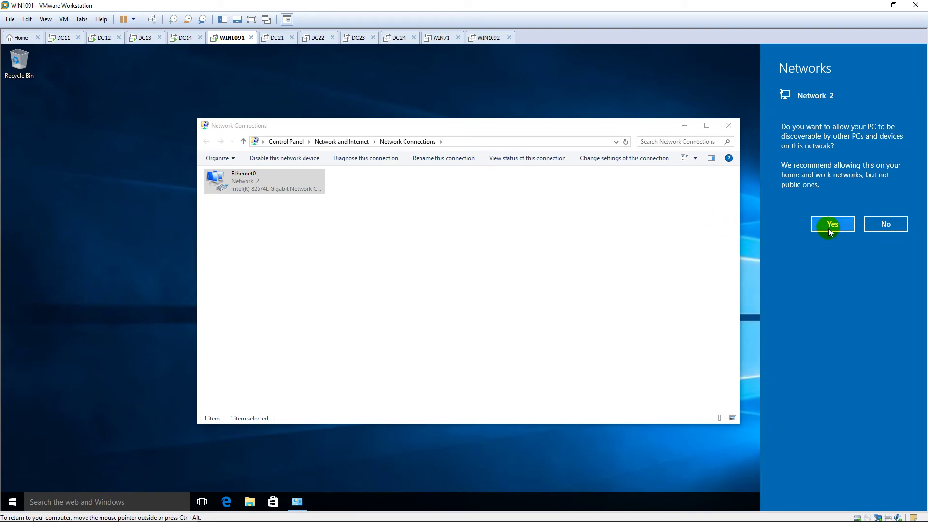
left_click(730, 126)
right_click(546, 182)
Step: From the Network and Sharing Center, start a new Connect to a workplace connection
left_click(579, 211)
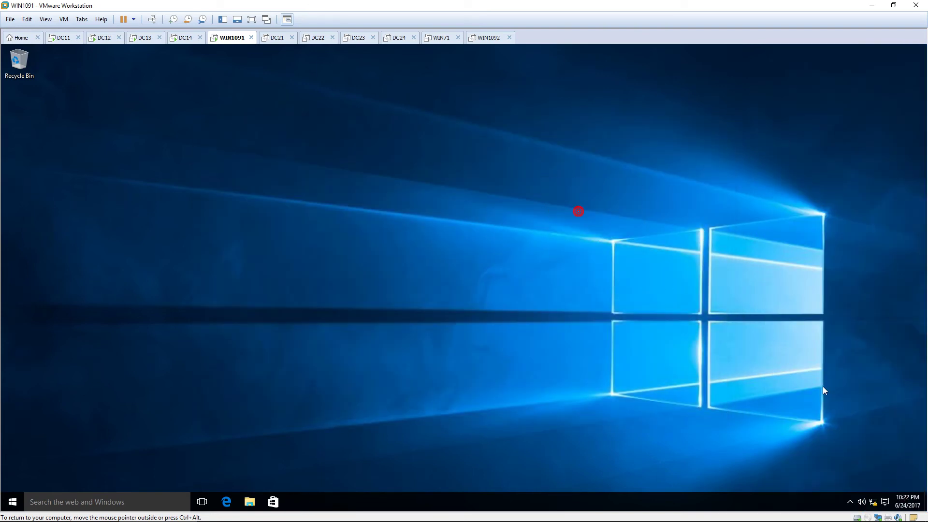
right_click(872, 501)
left_click(865, 486)
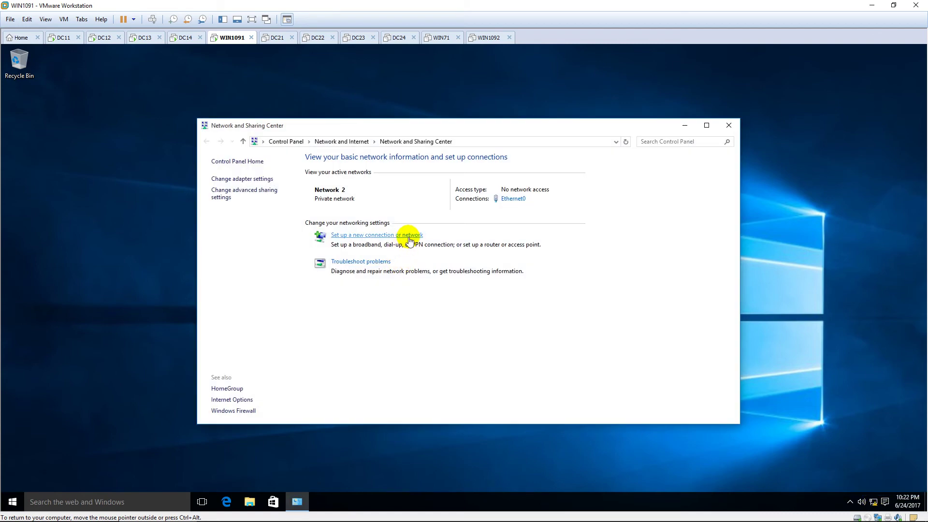
left_click(410, 235)
left_click(425, 282)
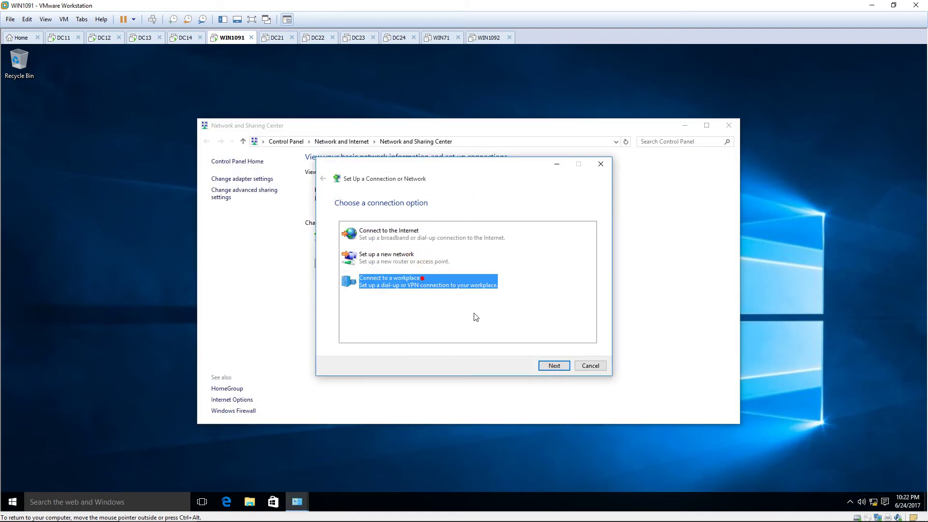
left_click(553, 362)
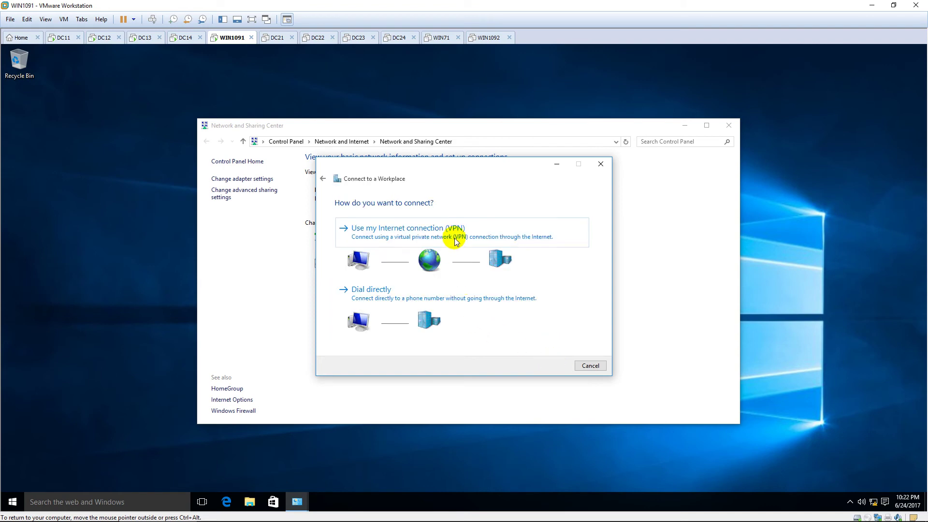
Step: Choose VPN over the Internet, set up later, and create it with address 10.0.2.13
left_click(454, 237)
left_click(431, 266)
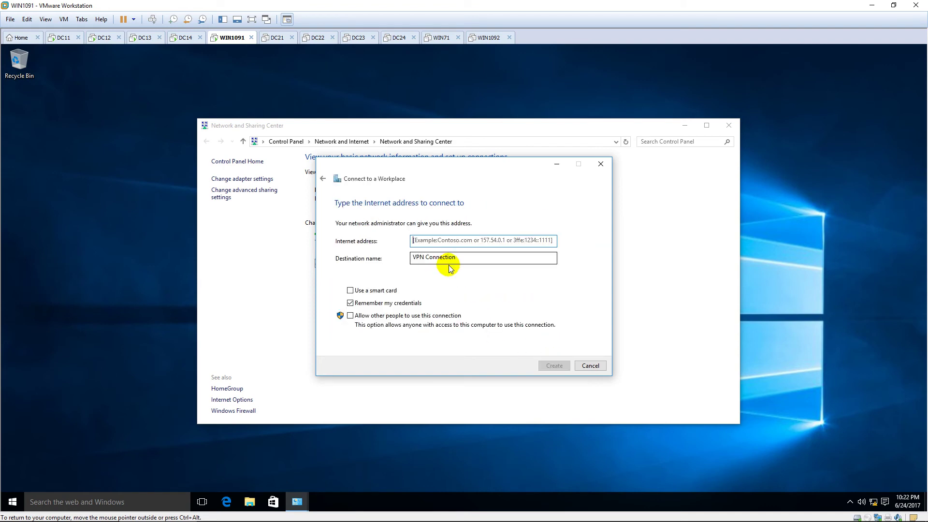
type("10.0.")
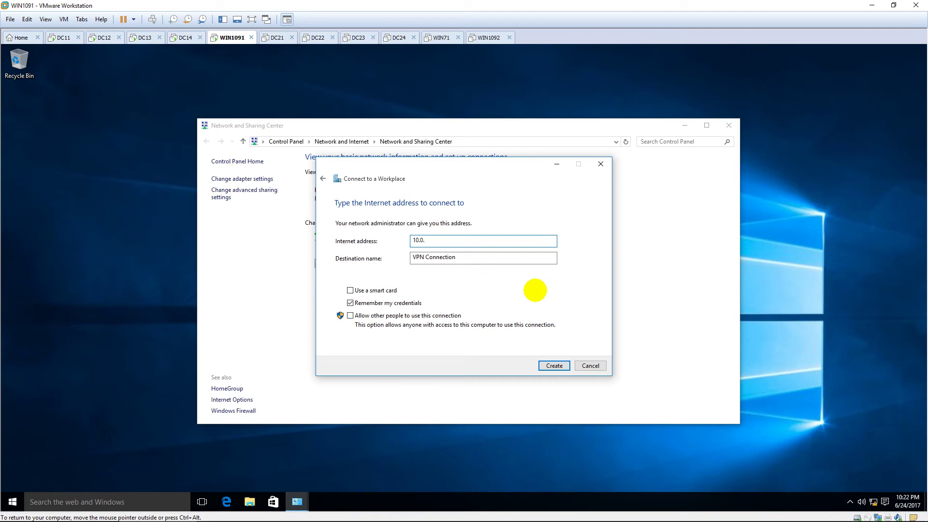
type("2.23")
key("BackSpace")
key("BackSpace")
type("10")
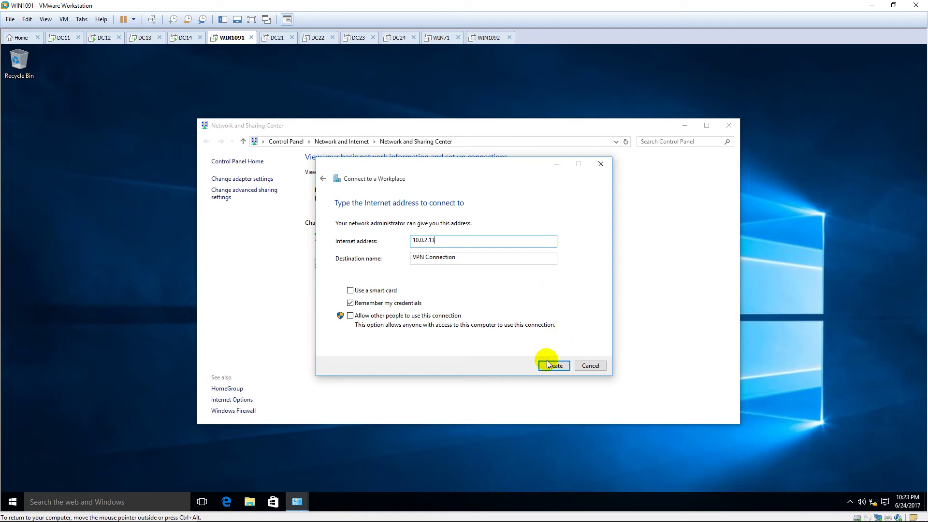
left_click(545, 365)
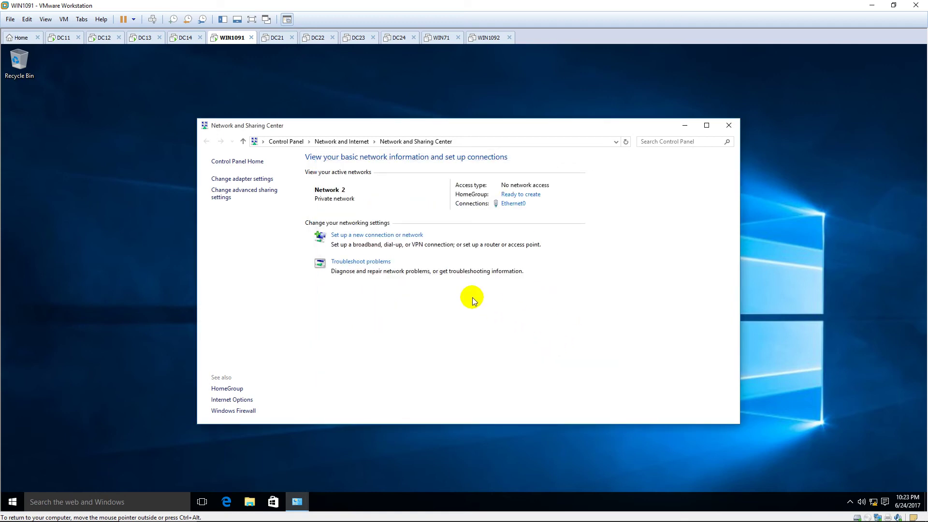
Step: In VPN Connection's Security properties, set the VPN type to Point to Point Tunneling Protocol (PPTP)
left_click(249, 179)
left_click(389, 181)
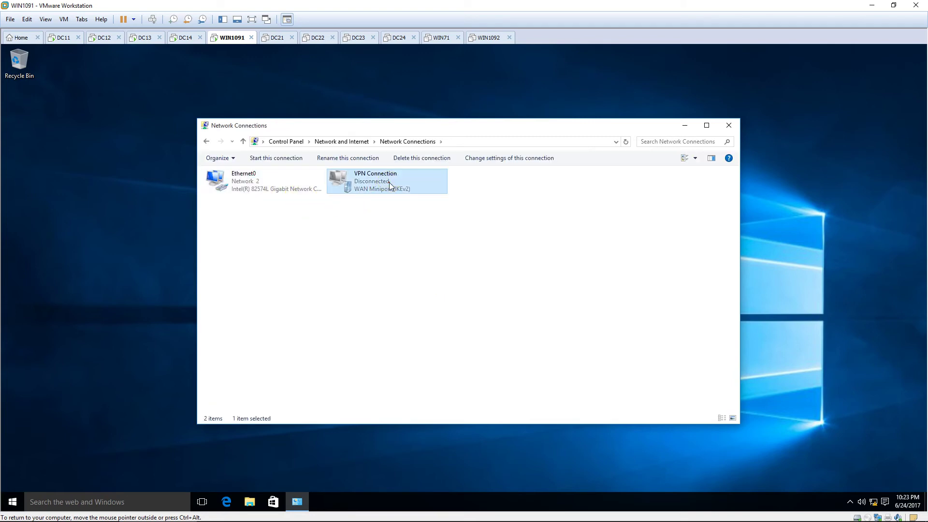
right_click(425, 180)
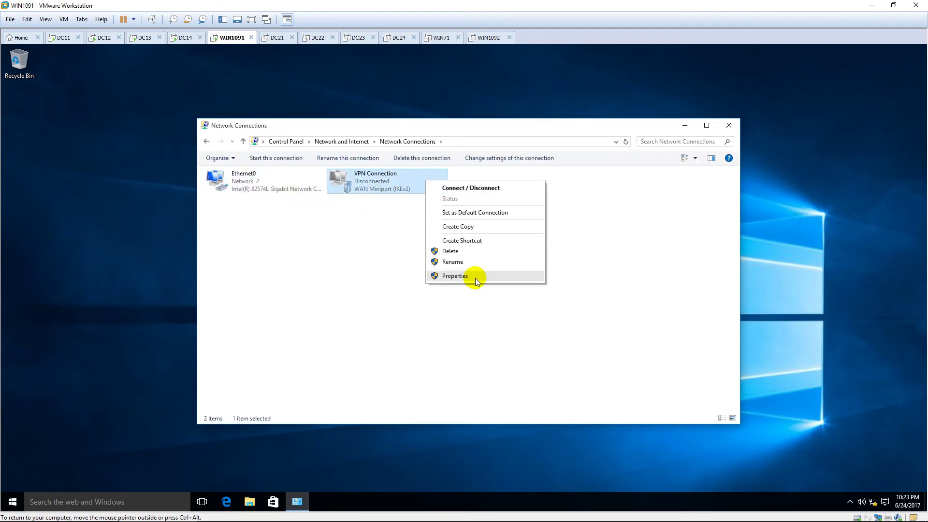
left_click(475, 277)
left_click(443, 180)
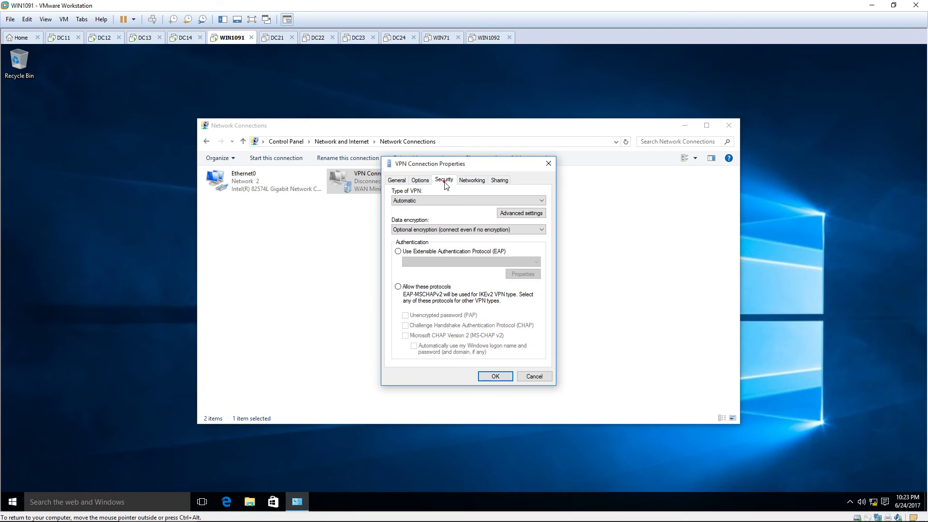
left_click(494, 200)
left_click(483, 215)
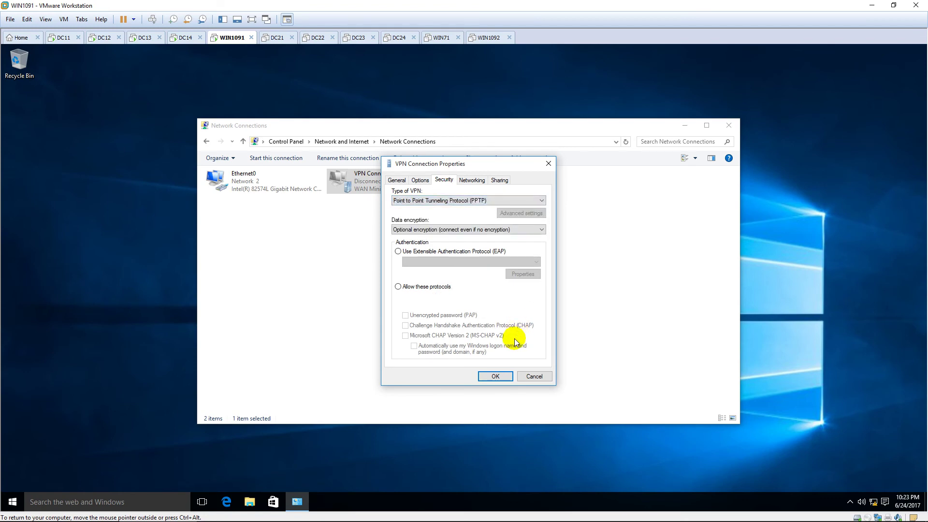
left_click(497, 376)
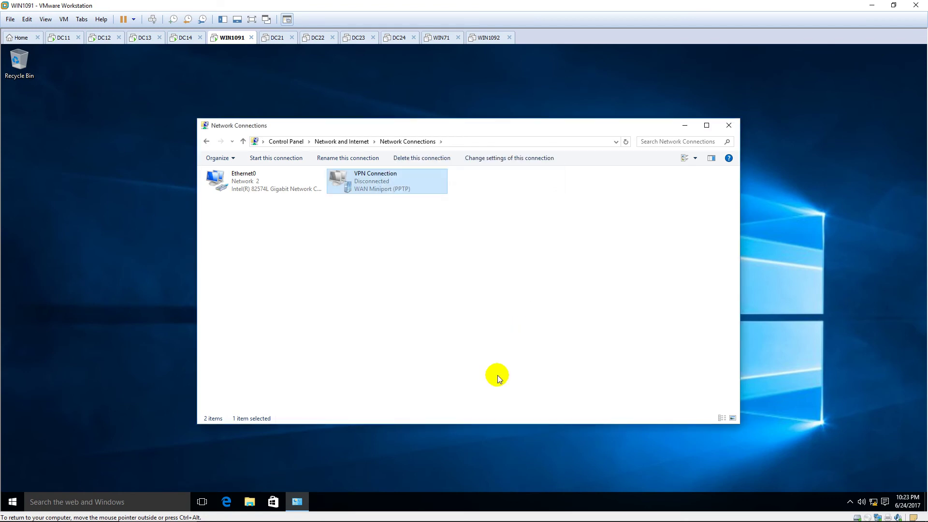
Step: Connect VPN Connection from its settings, signing in with the domain user name and password
right_click(402, 179)
left_click(454, 187)
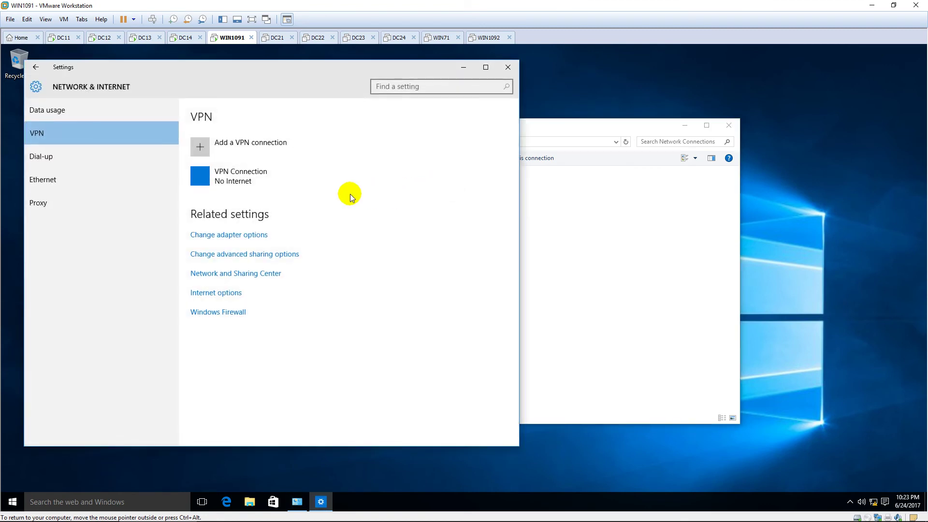
left_click(487, 68)
left_click(227, 160)
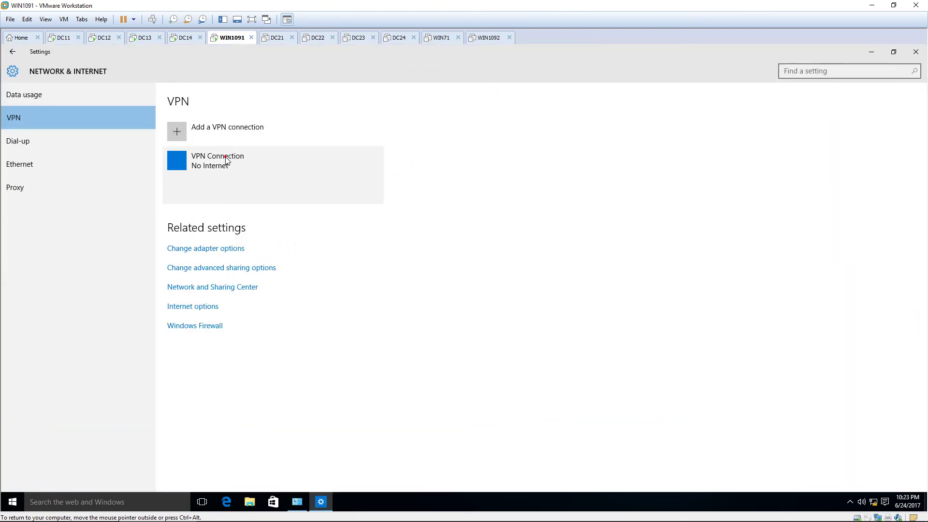
left_click(242, 193)
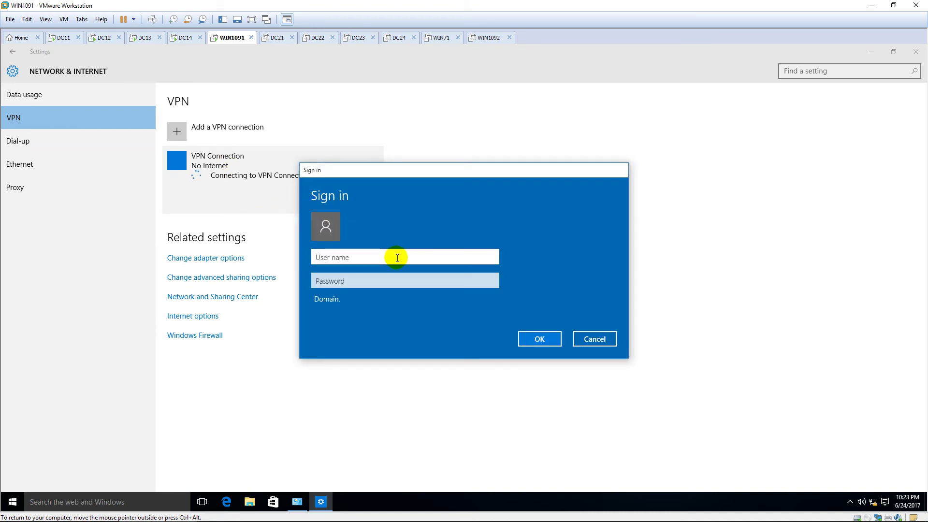
type("pns\\hiepit")
key("Tab")
type("1234")
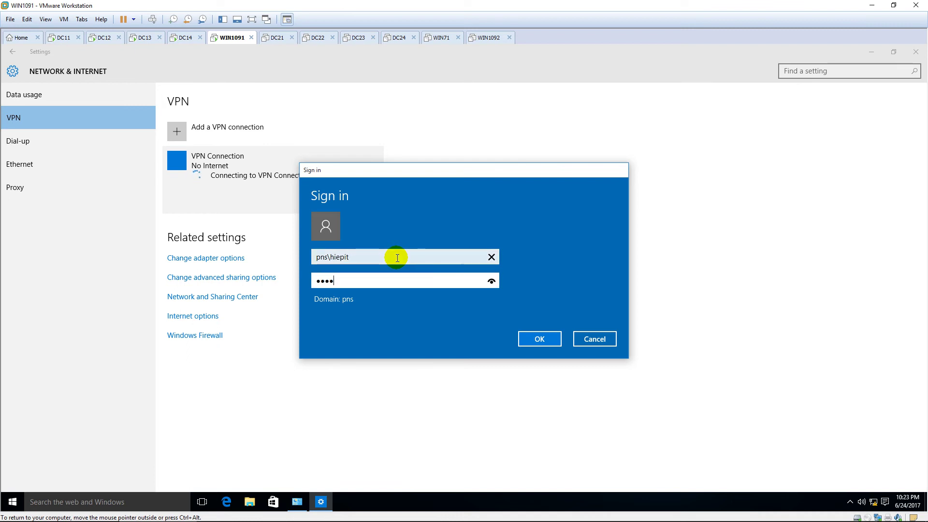
type("567")
key("Return")
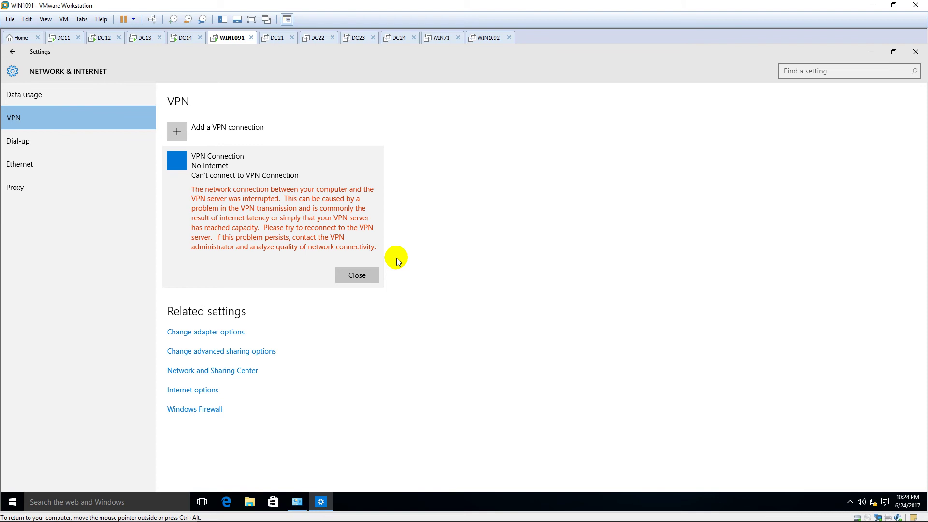
Step: Dismiss the error and retry connecting with the corrected domain\user name and password
left_click(365, 271)
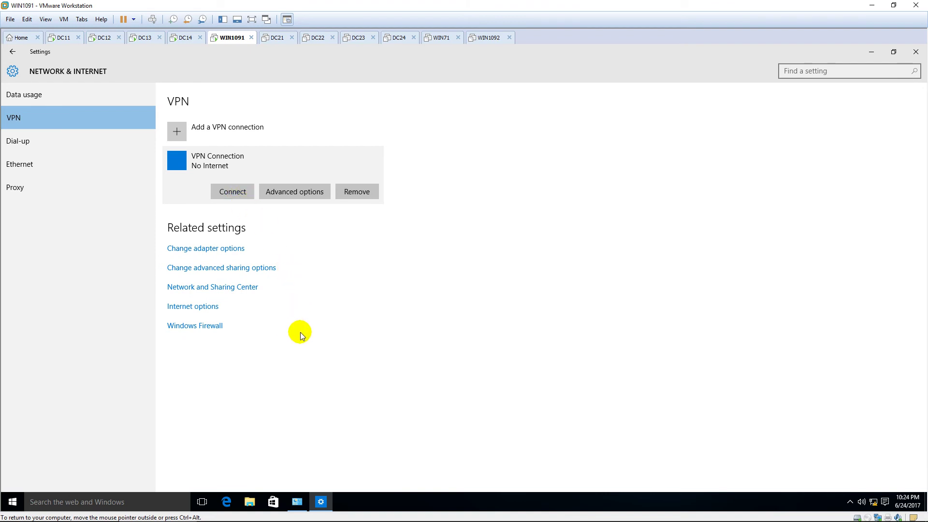
left_click(232, 191)
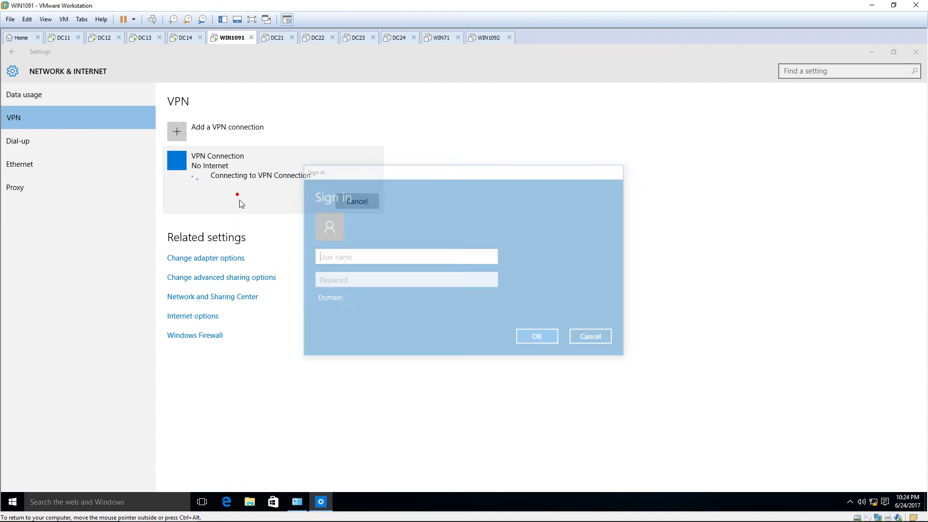
type("hiepiot")
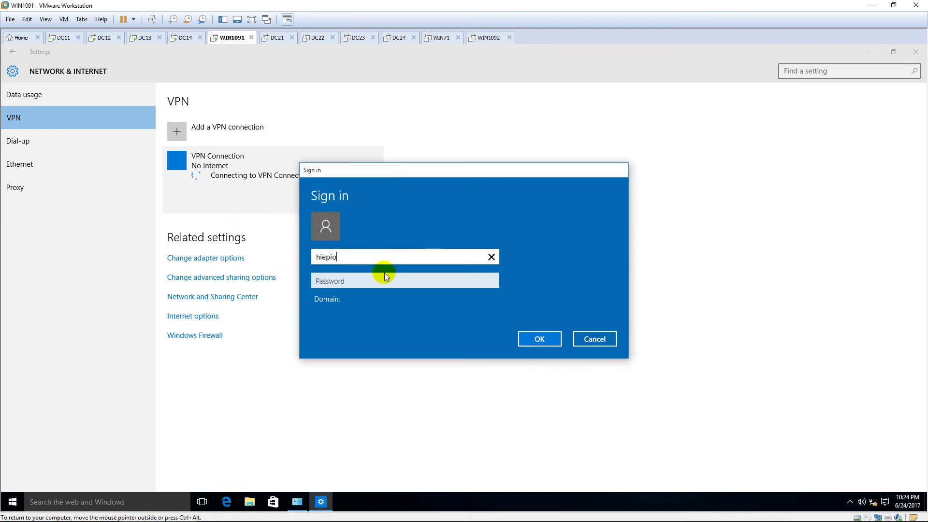
key("BackSpace")
key("BackSpace")
type("t")
key("Tab")
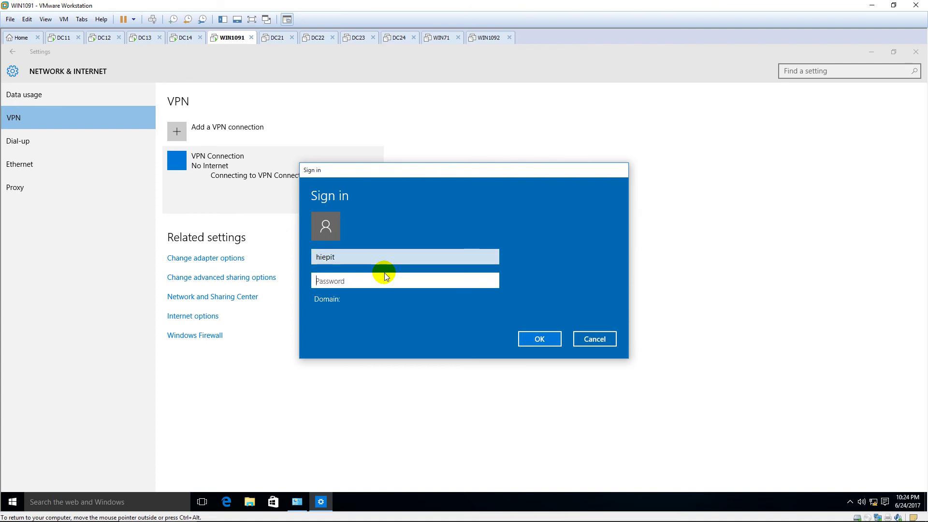
left_click(362, 260)
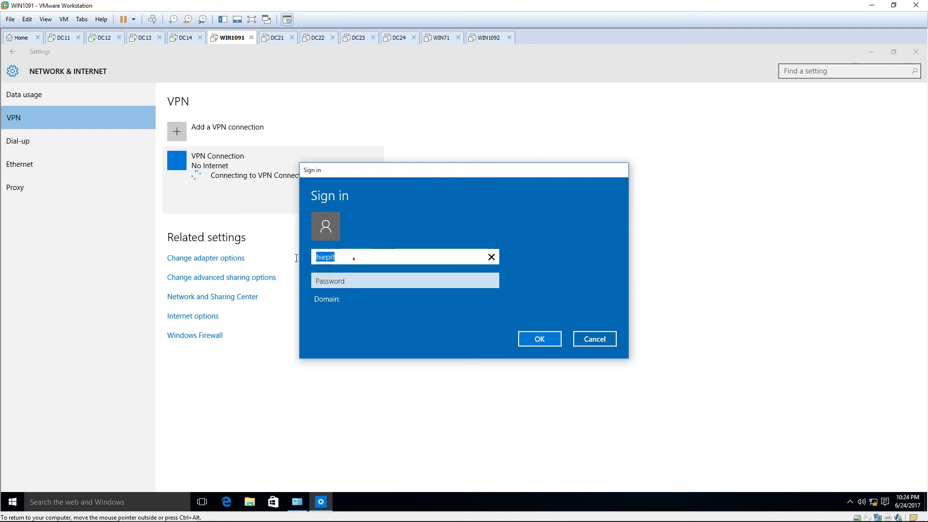
type("pns\\hiepit")
key("Tab")
type("****")
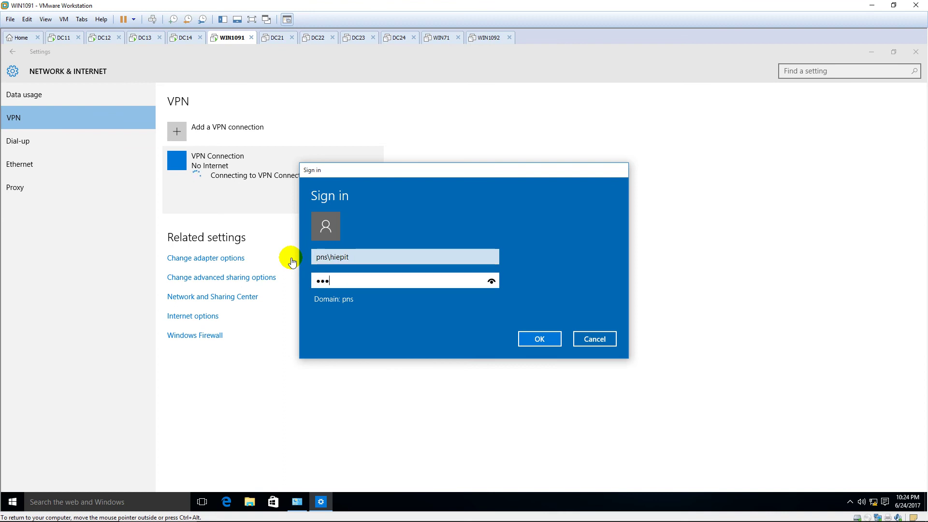
type("***")
key("Return")
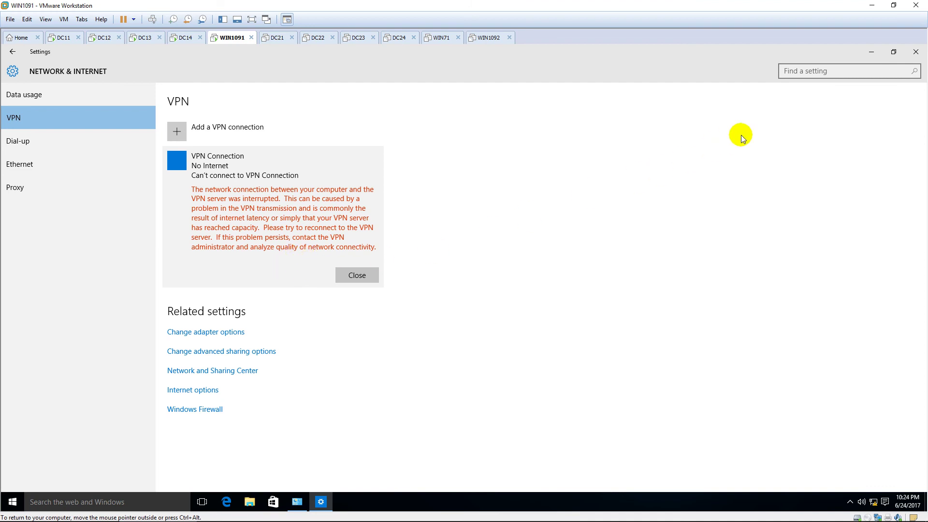
Step: Close the VPN settings page and reselect the still-disconnected VPN Connection in Network Connections
left_click(916, 51)
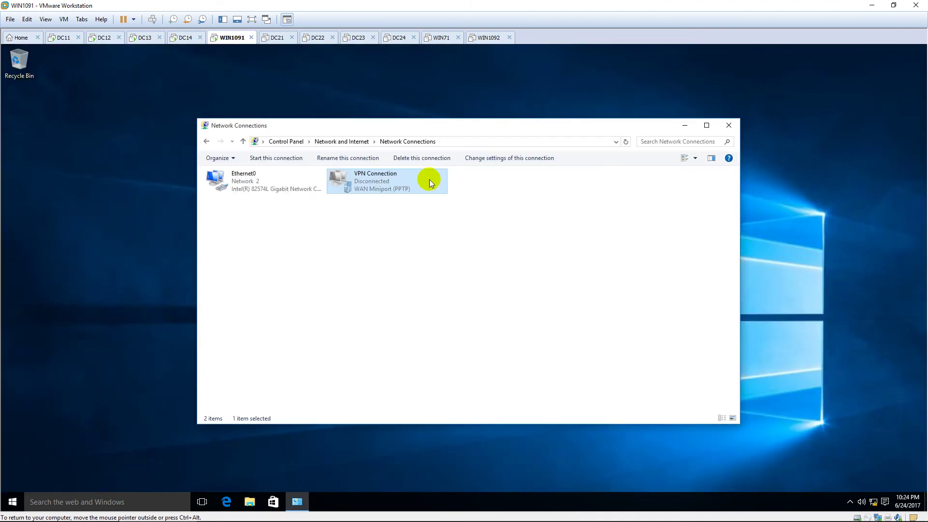
left_click(399, 221)
left_click(393, 188)
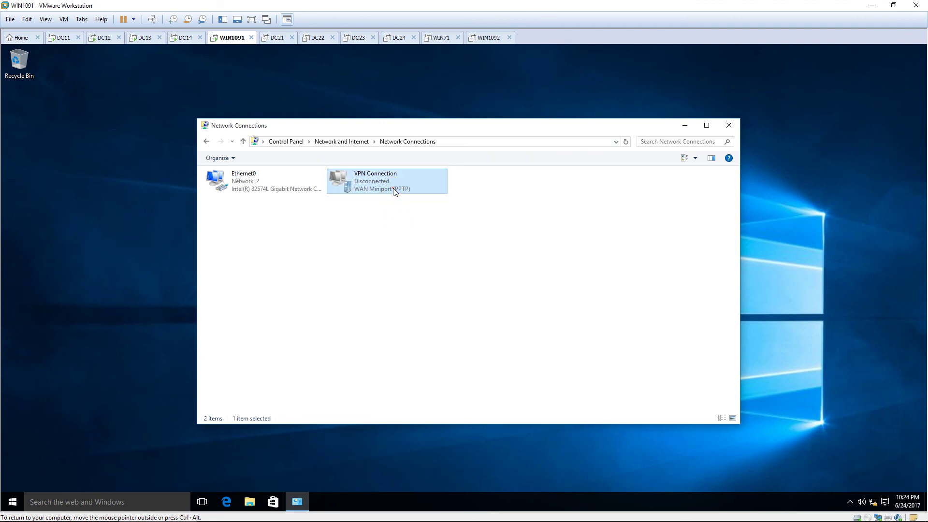
left_click(394, 190)
key("ctrl+alt")
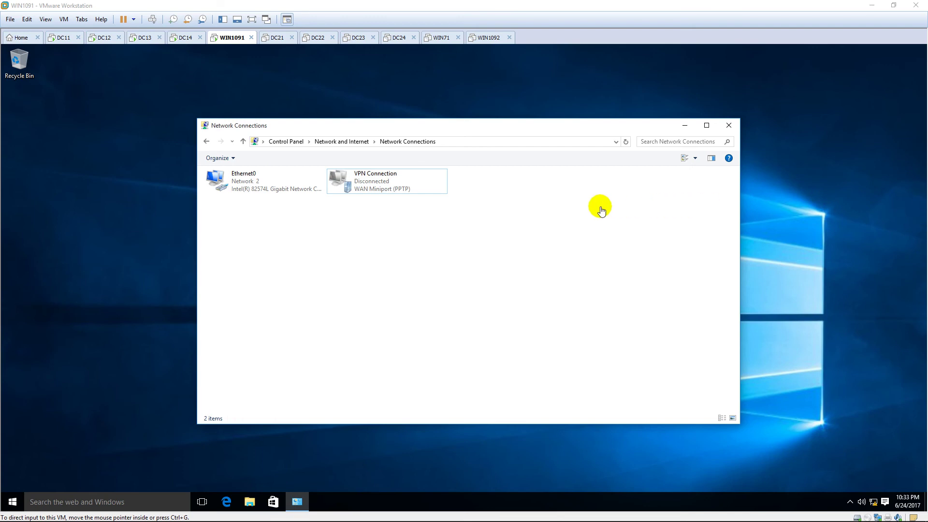
left_click(427, 208)
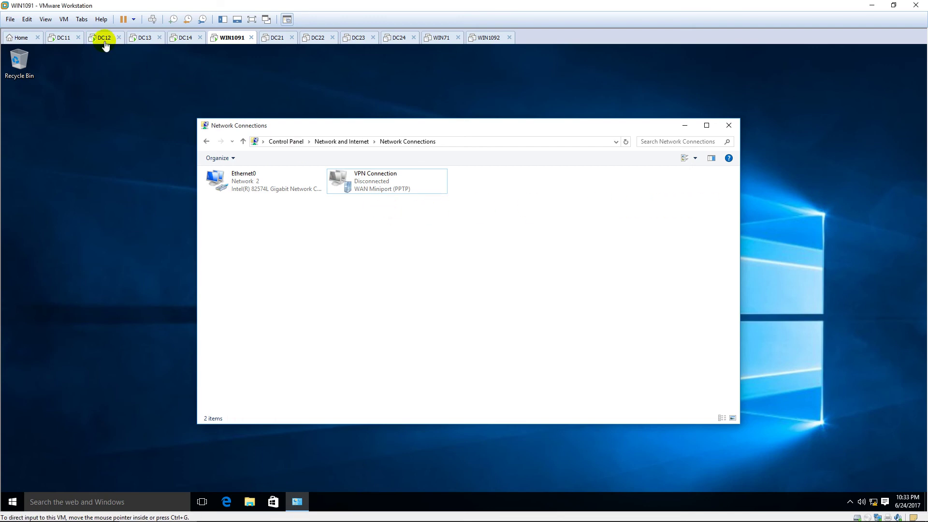
Step: On the DC12 machine, open Windows Firewall with Advanced Security via wf. and close it
left_click(104, 38)
left_click(262, 230)
key("super")
type("wf.")
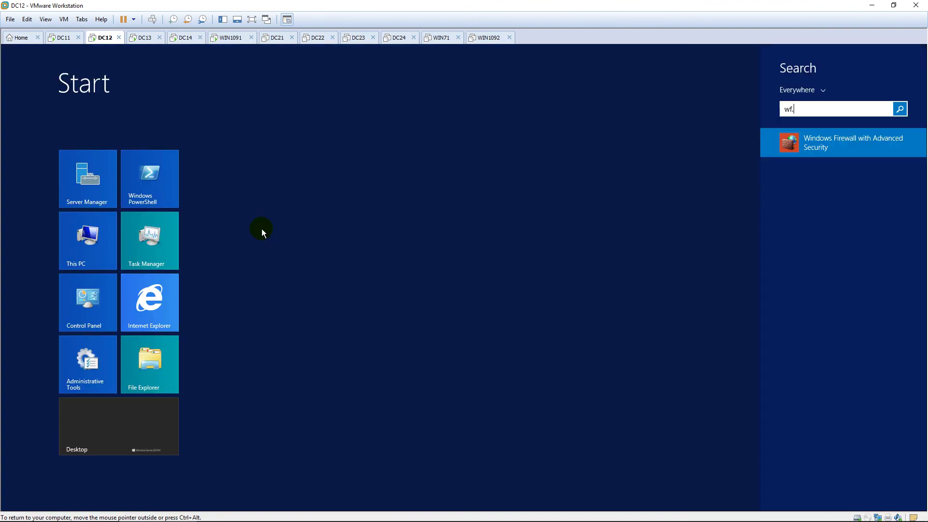
key("Return")
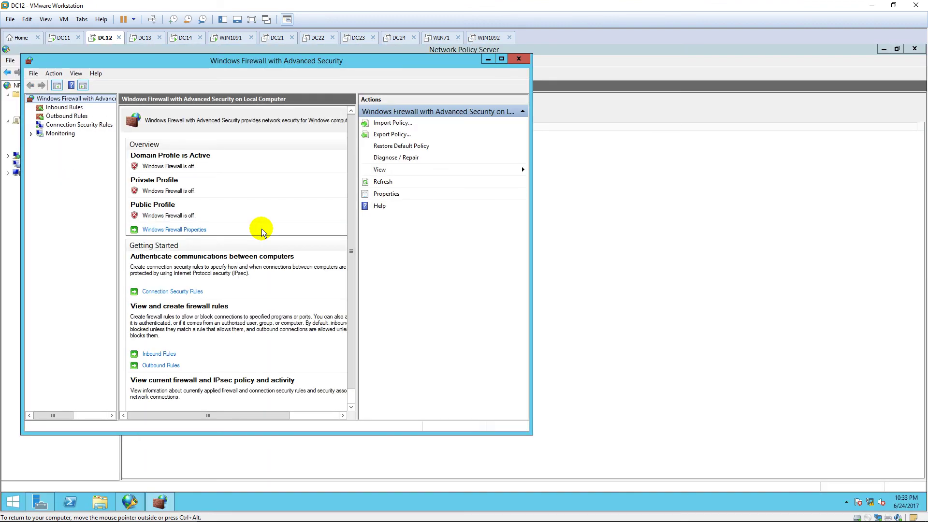
left_click(518, 59)
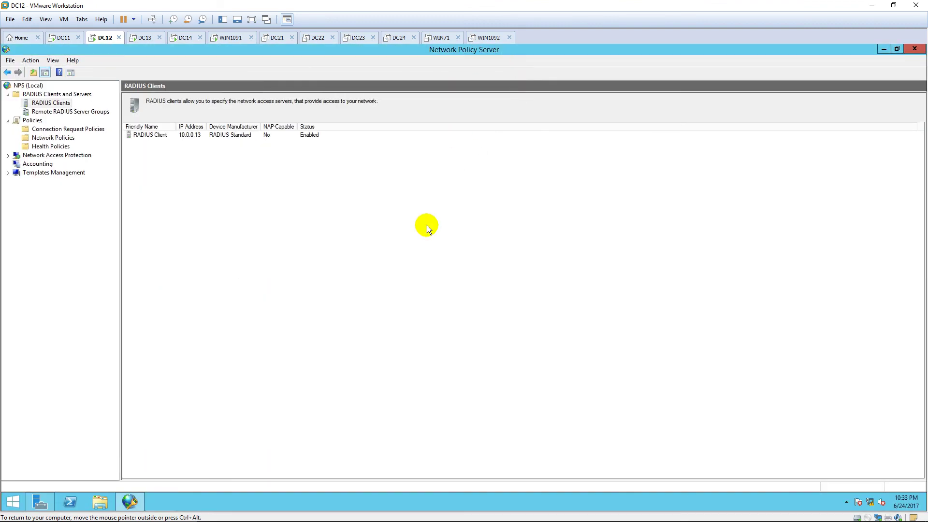
Step: Via ncpa.cpl, set Ethernet0's IPv4 default gateway to 10.0.0.13, then return to WIN1091's VPN Connection
key("super")
type("ncpa.cpl")
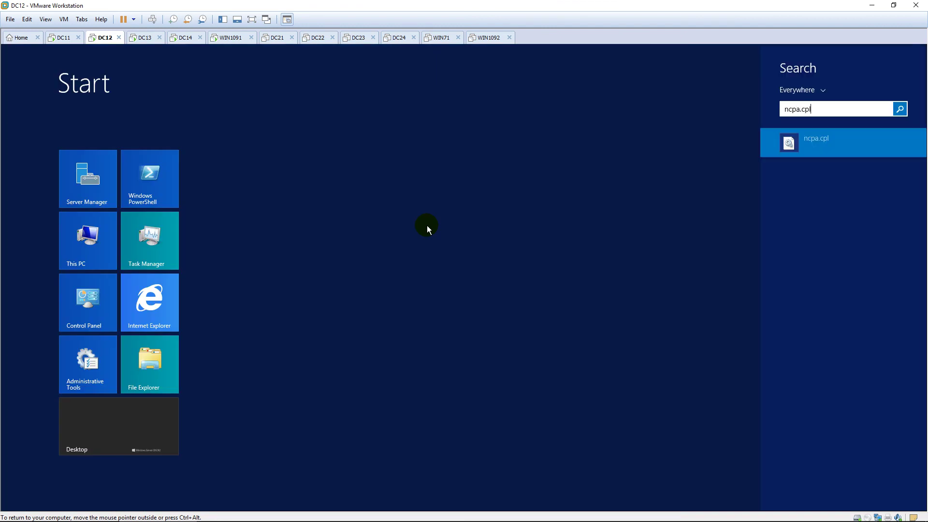
key("Return")
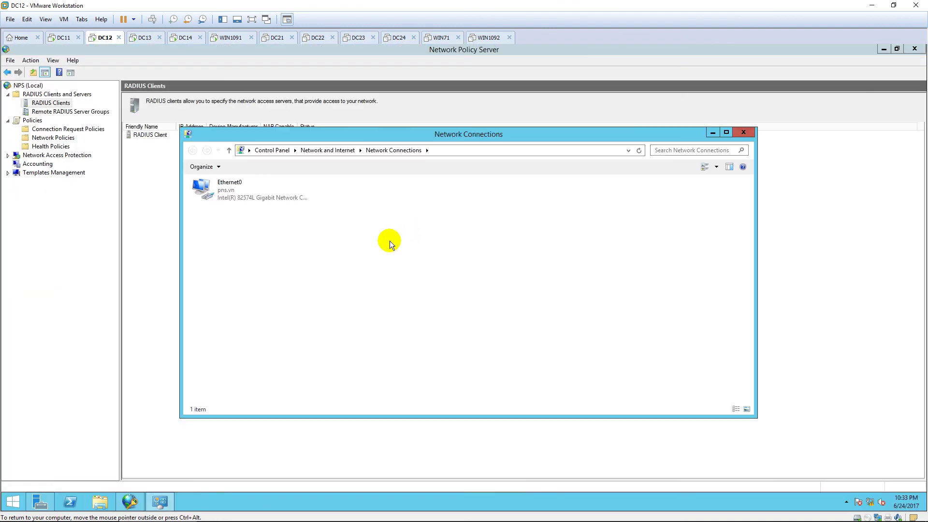
double_click(234, 196)
left_click(397, 354)
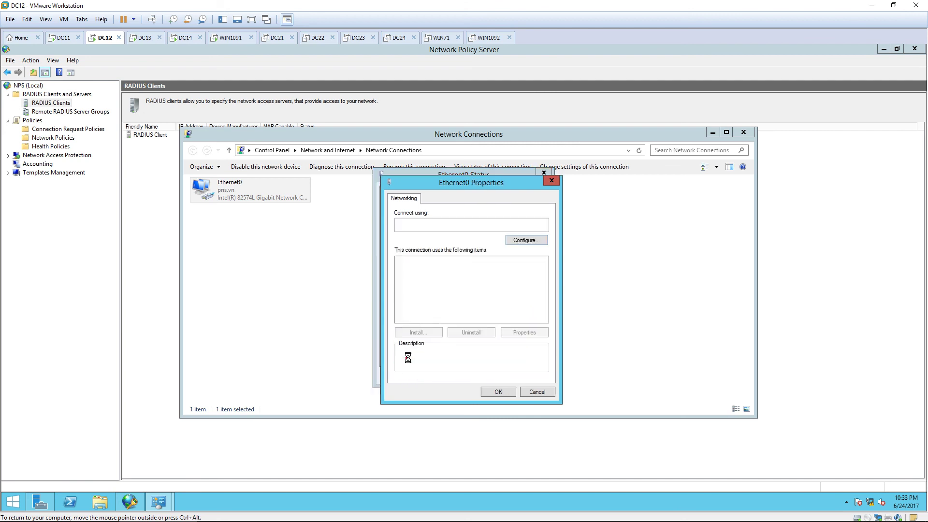
double_click(452, 319)
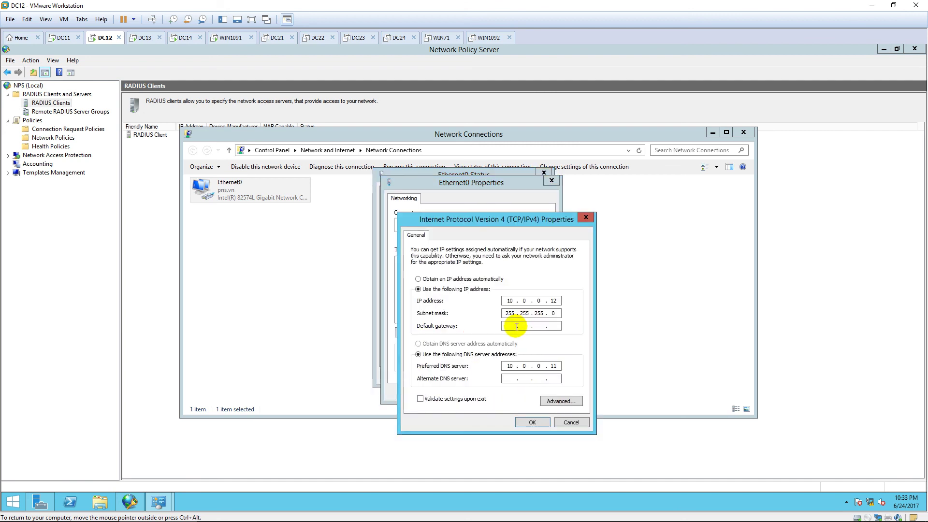
left_click(516, 326)
type("10.0.")
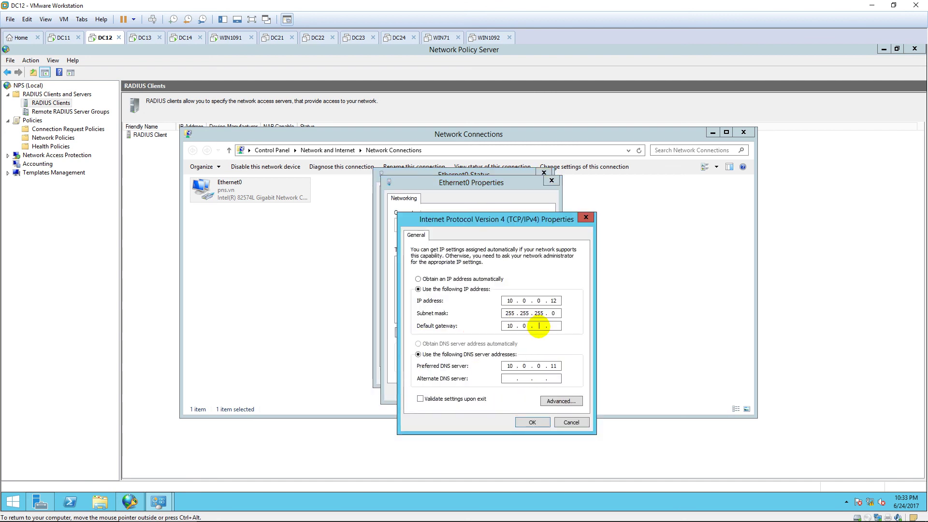
type("0")
type("13")
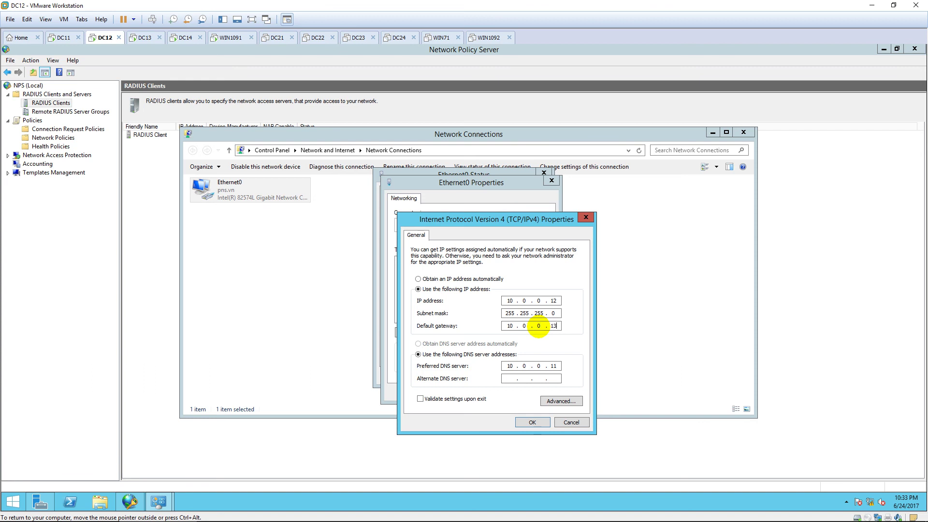
left_click(534, 421)
left_click(530, 398)
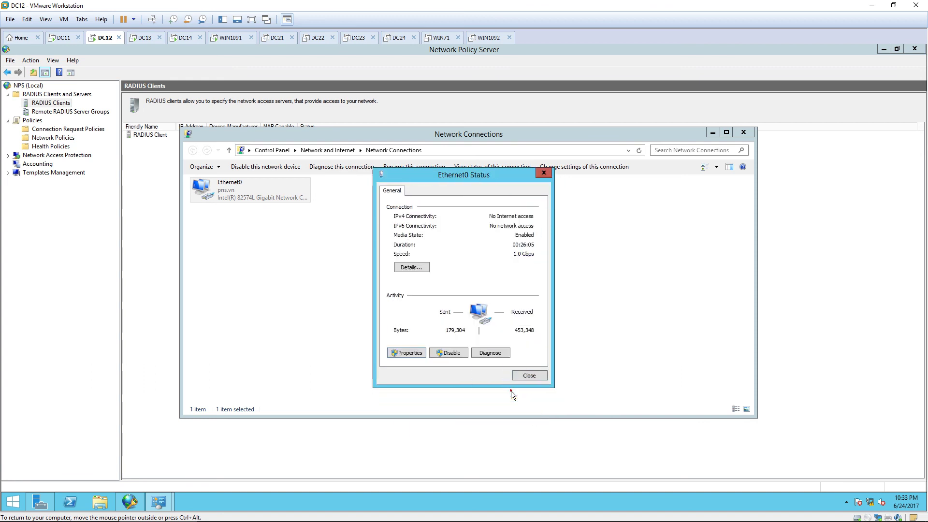
left_click(525, 376)
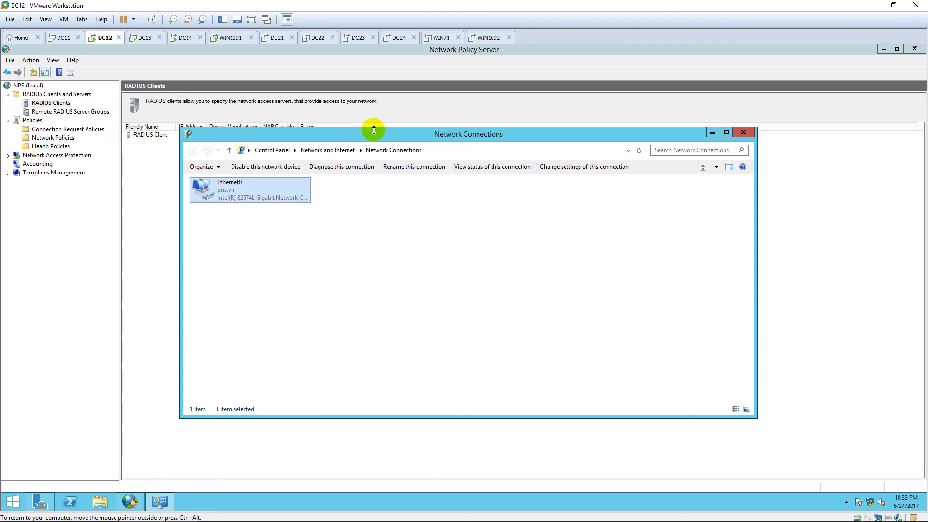
left_click(244, 37)
left_click(380, 180)
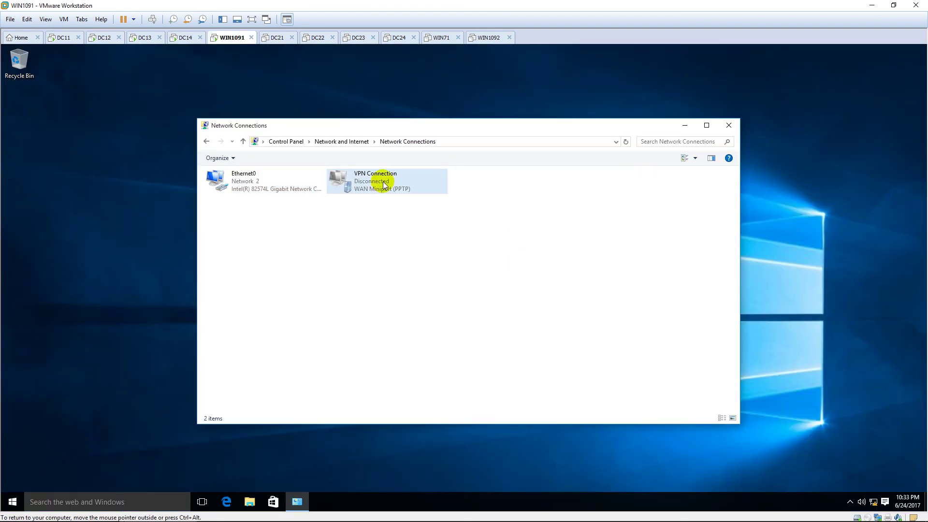
Step: Connect VPN Connection by signing in with the domain\user name and password until it shows Connected
right_click(382, 181)
left_click(425, 190)
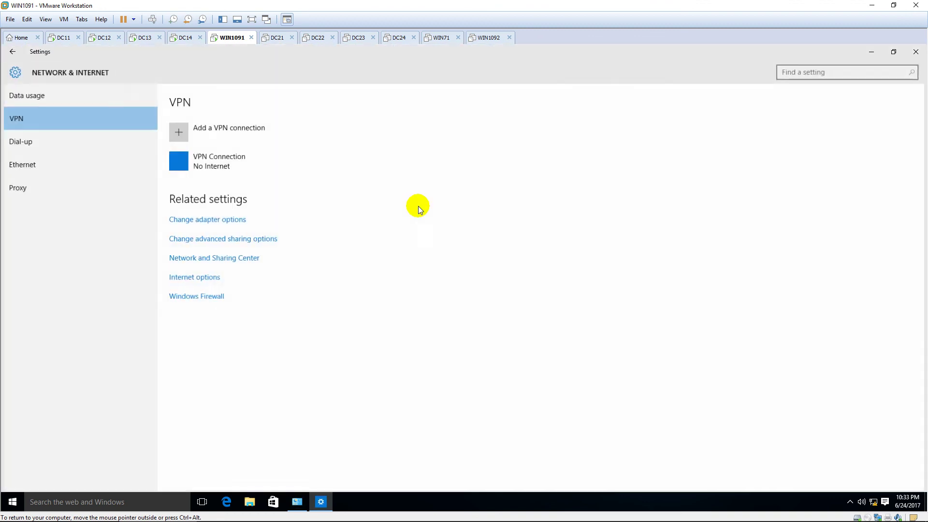
left_click(231, 169)
left_click(231, 194)
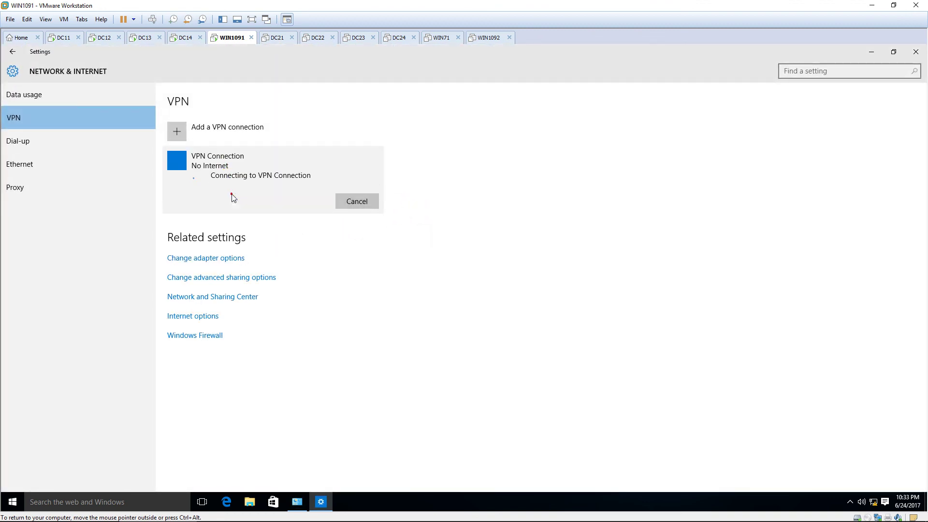
type("hiep")
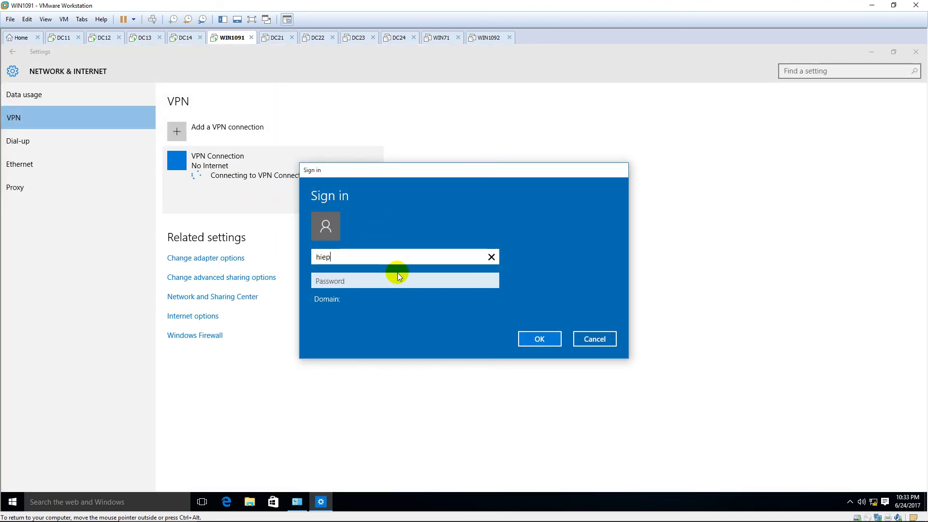
key("BackSpace")
key("BackSpace")
key("BackSpace")
type("pns\\hiepit")
key("Tab")
type("•••••")
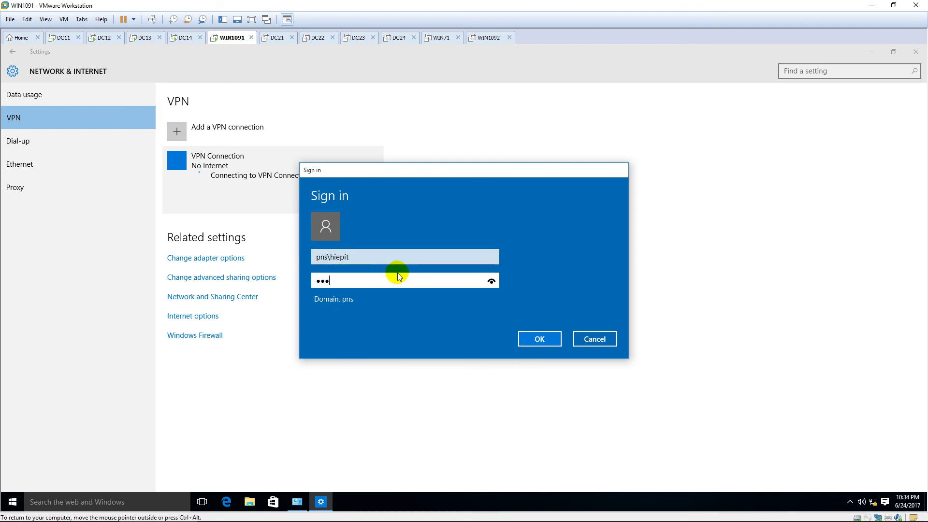
type("••")
left_click(534, 339)
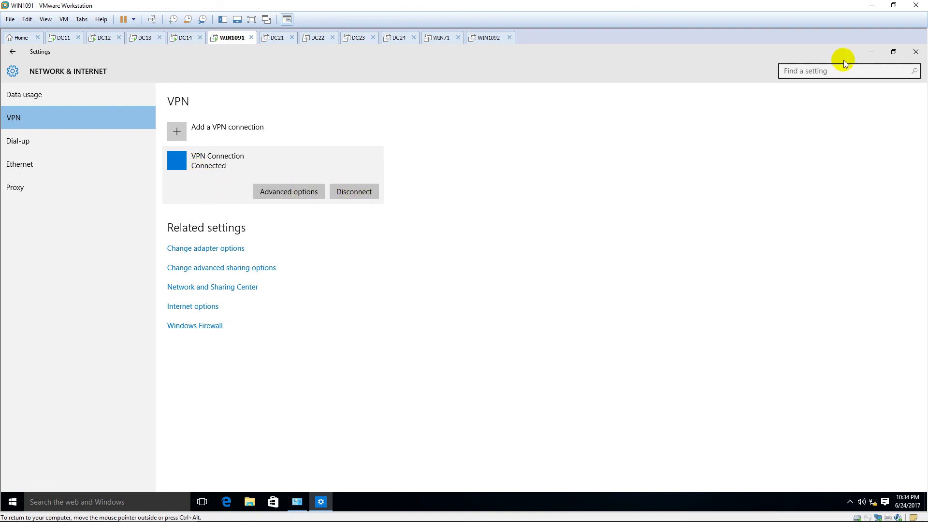
Step: Check the VPN Connection's details for its assigned IPv4 address 10.0.10.101
left_click(915, 52)
double_click(386, 181)
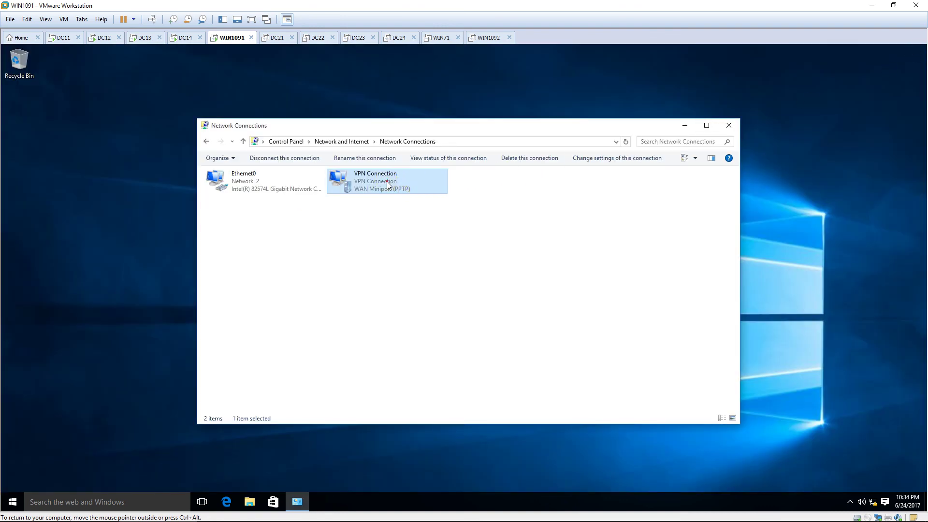
left_click(409, 267)
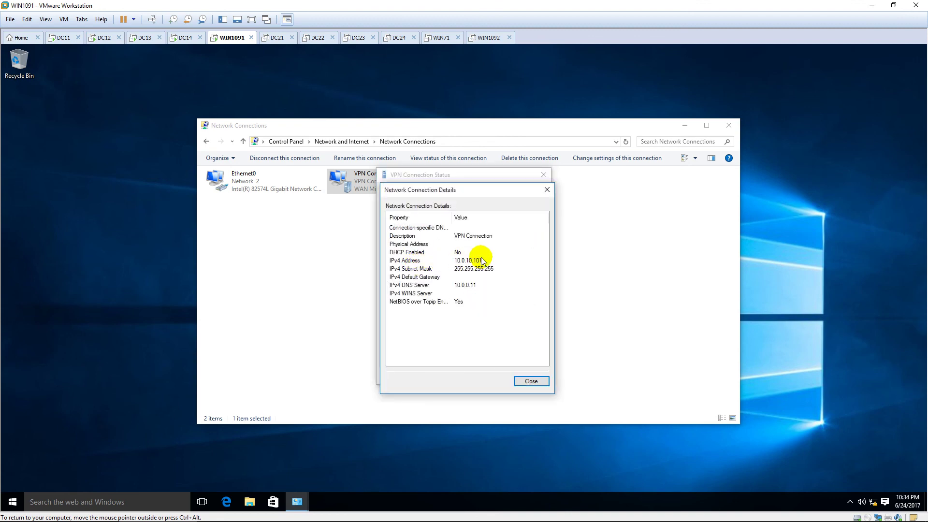
left_click(416, 260)
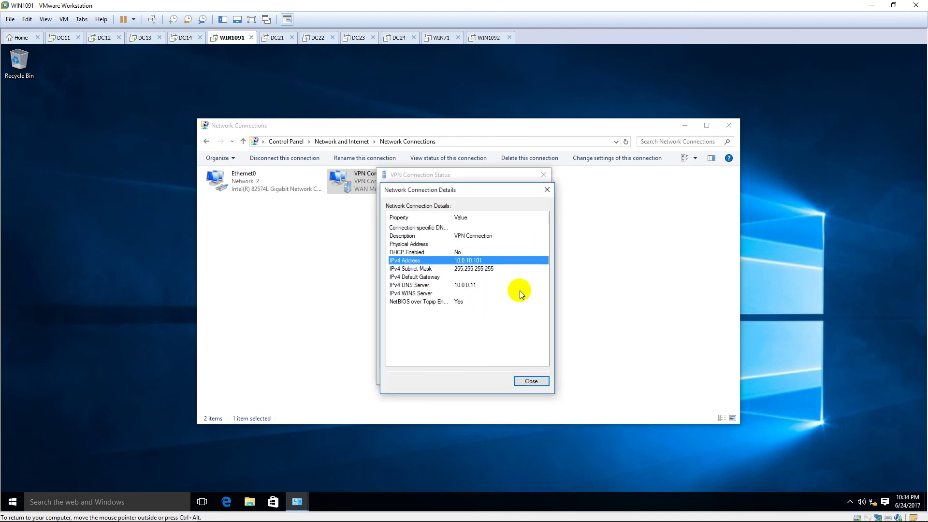
Step: Open the \\10.0.0.14 network location from the Run prompt
right_click(13, 502)
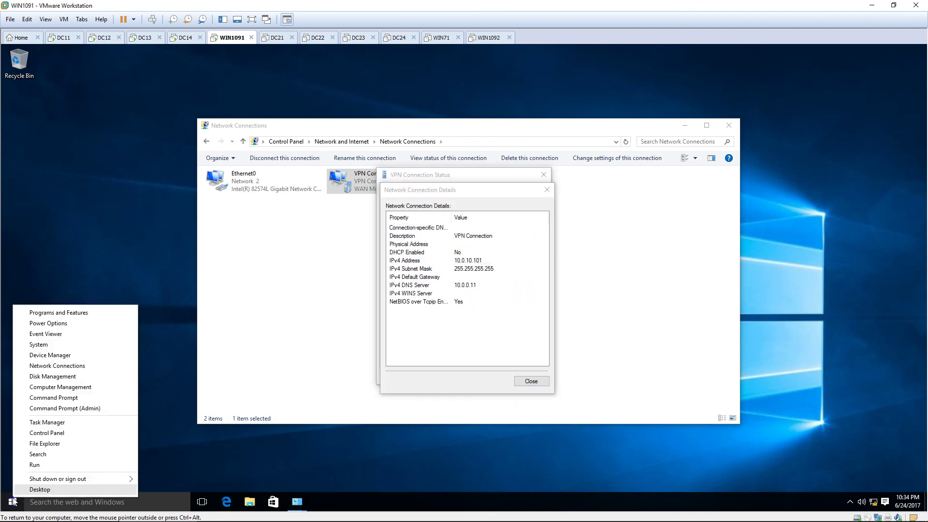
left_click(72, 463)
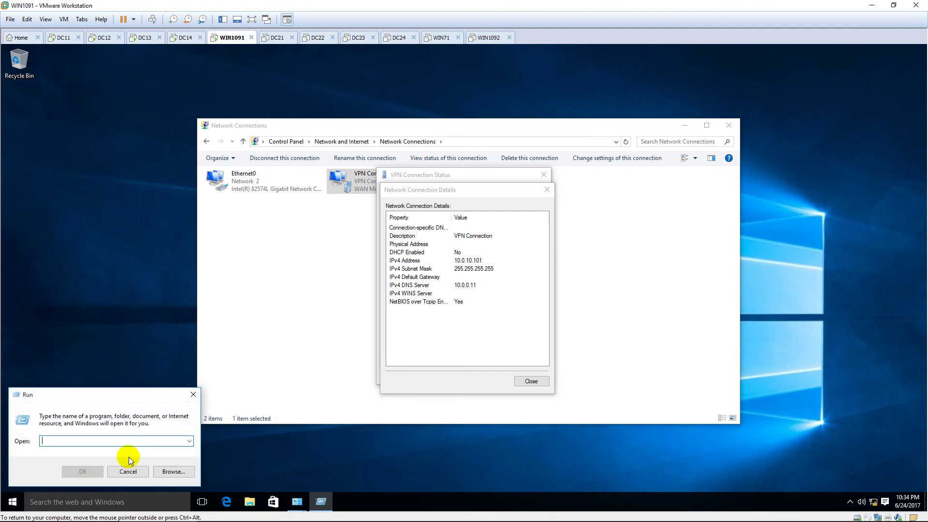
type("\\\\10.0.0.")
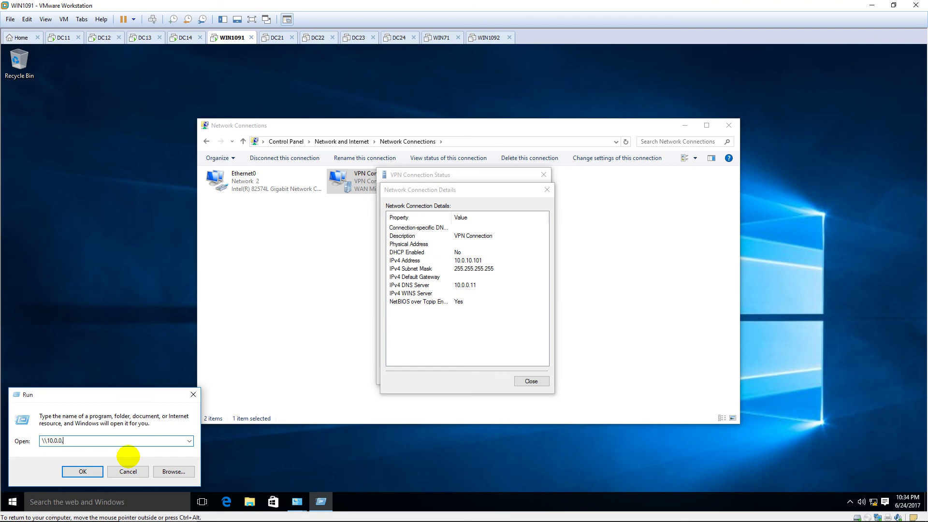
type("14")
key("Return")
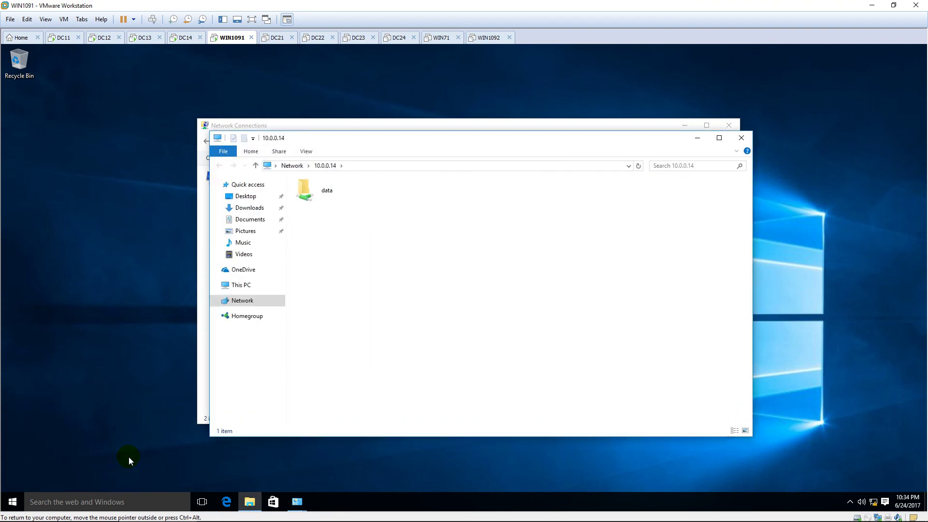
Step: Open data\Report in Notepad to read 'This is my report', then close Notepad, Explorer and the details window
double_click(340, 198)
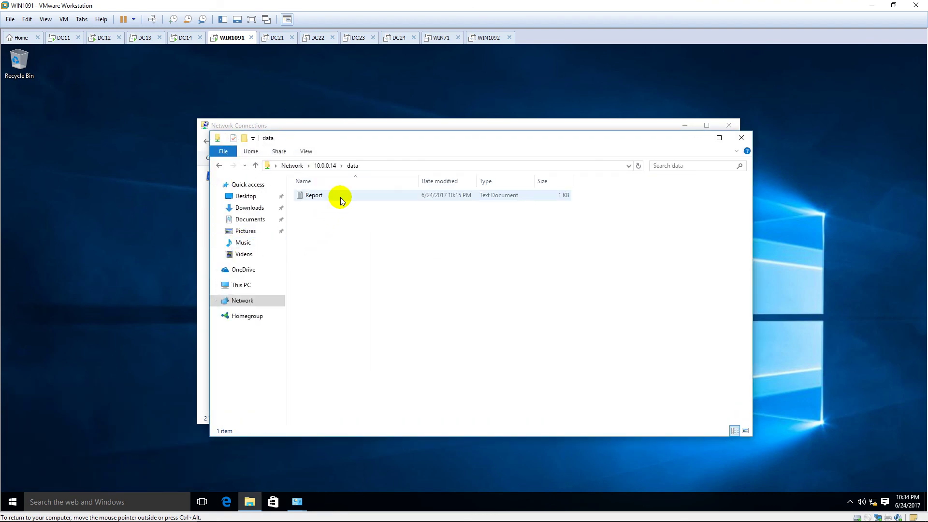
double_click(340, 197)
triple_click(234, 175)
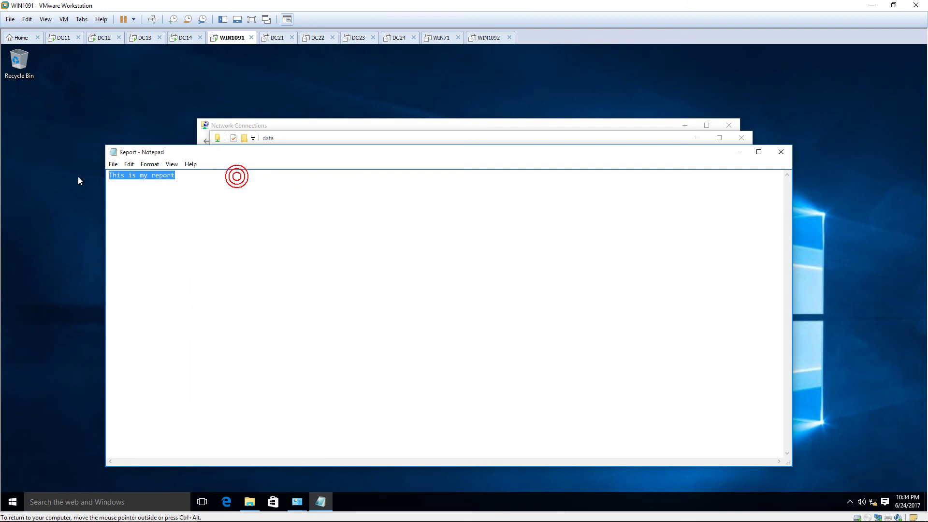
left_click(447, 160)
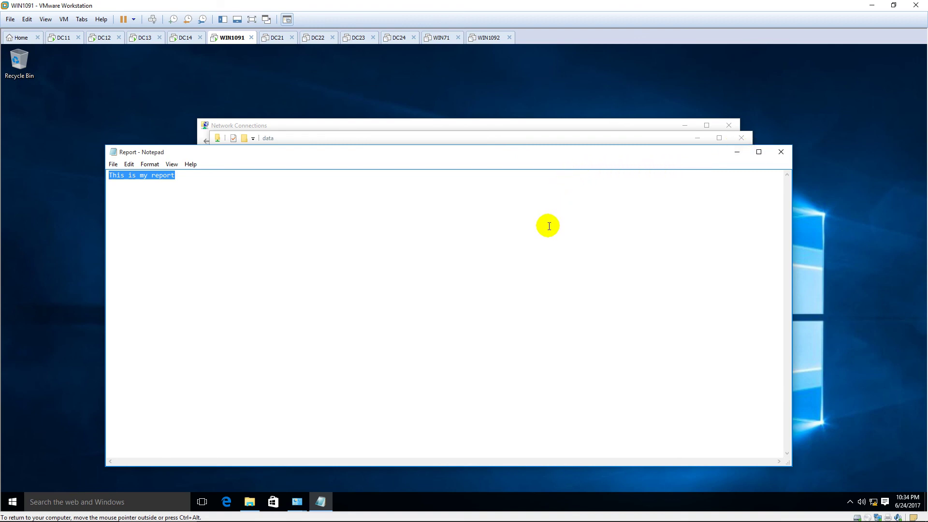
left_click(782, 151)
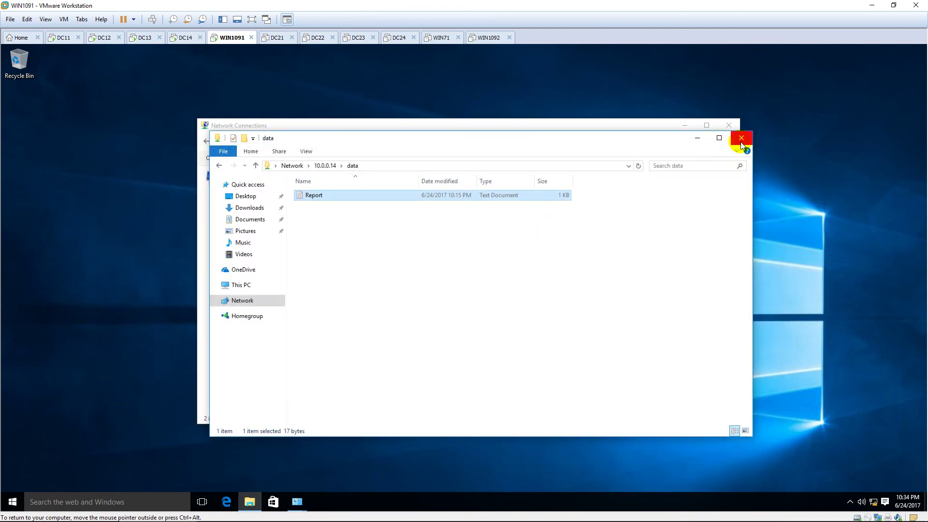
left_click(740, 139)
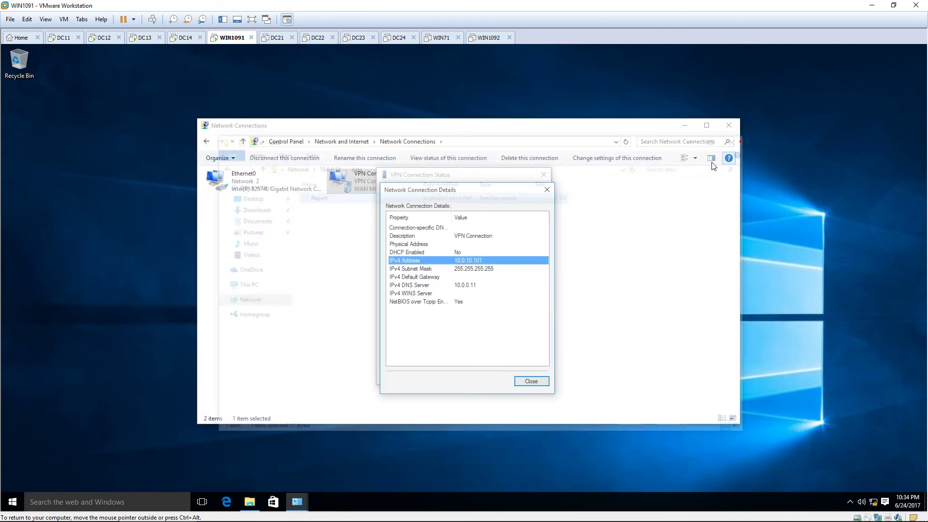
left_click(531, 381)
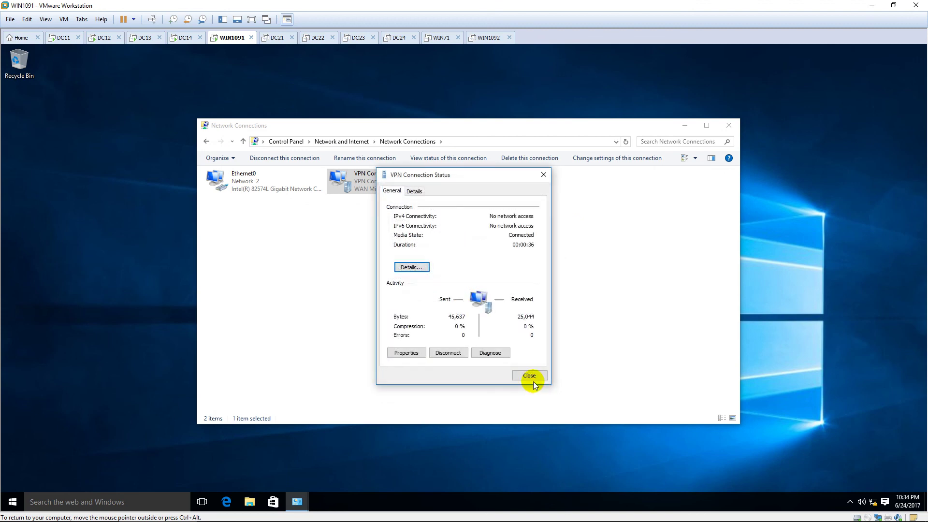